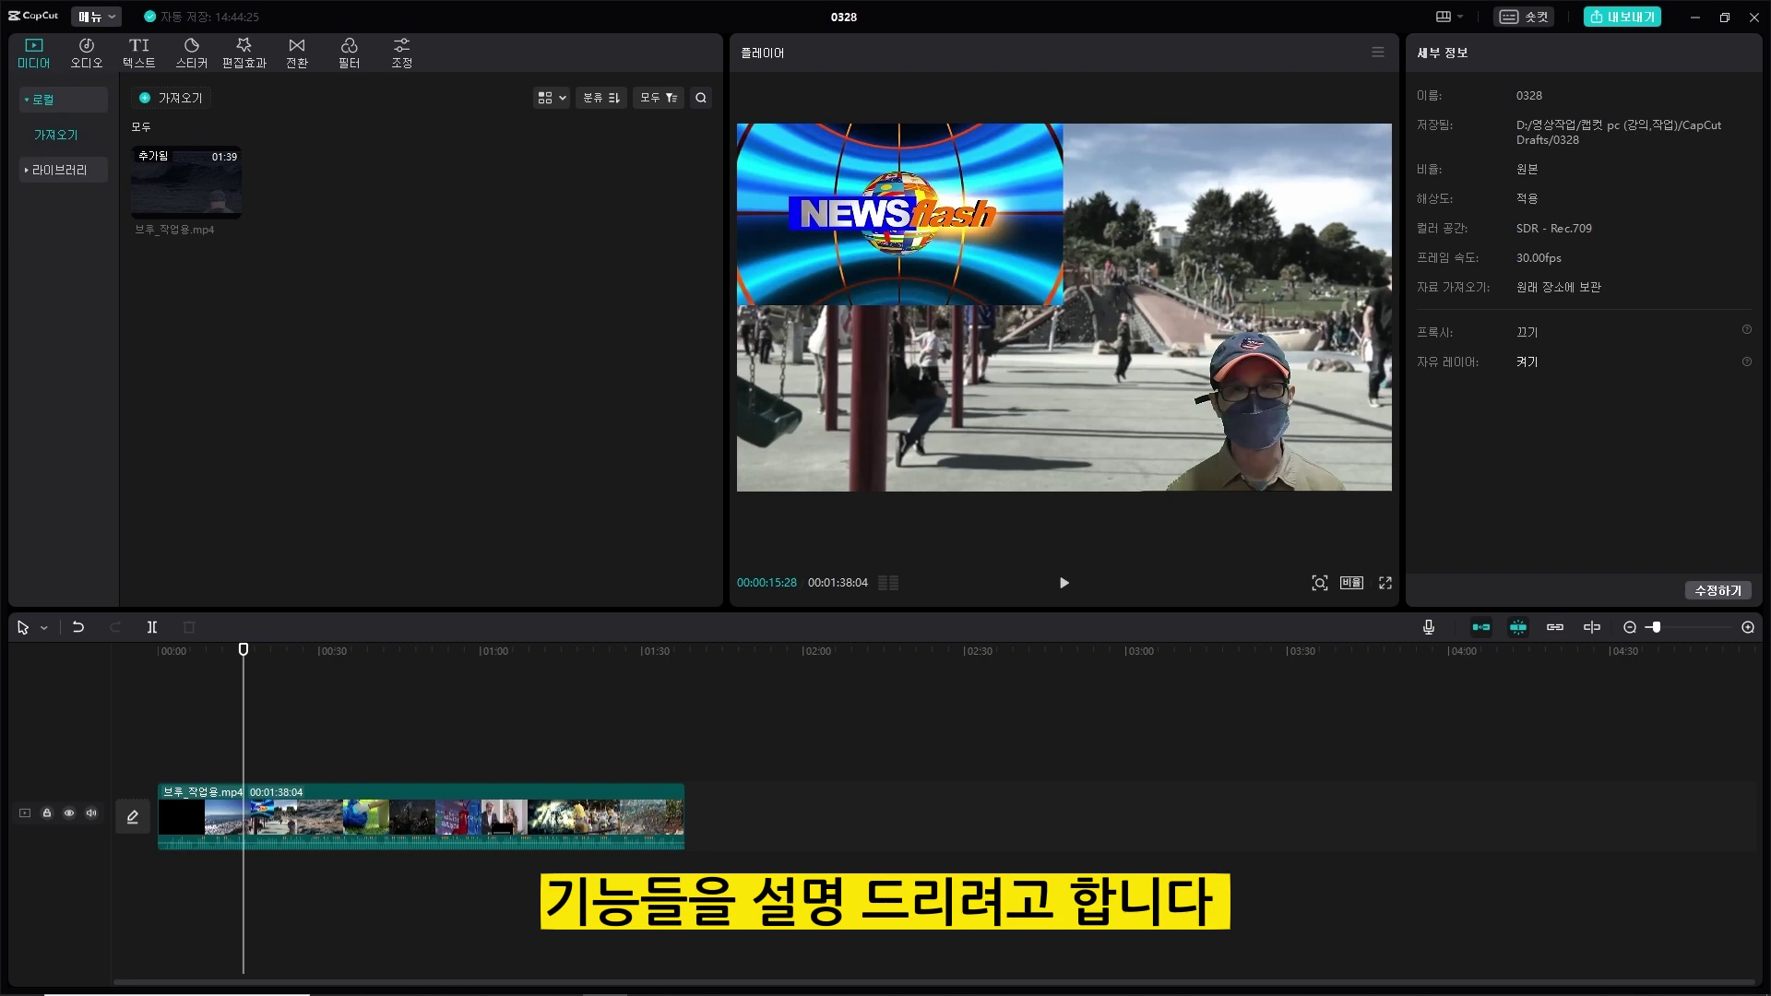
Open the keyboard shortcut settings and review the timeline, player and basic command lists.
left_click(423, 797)
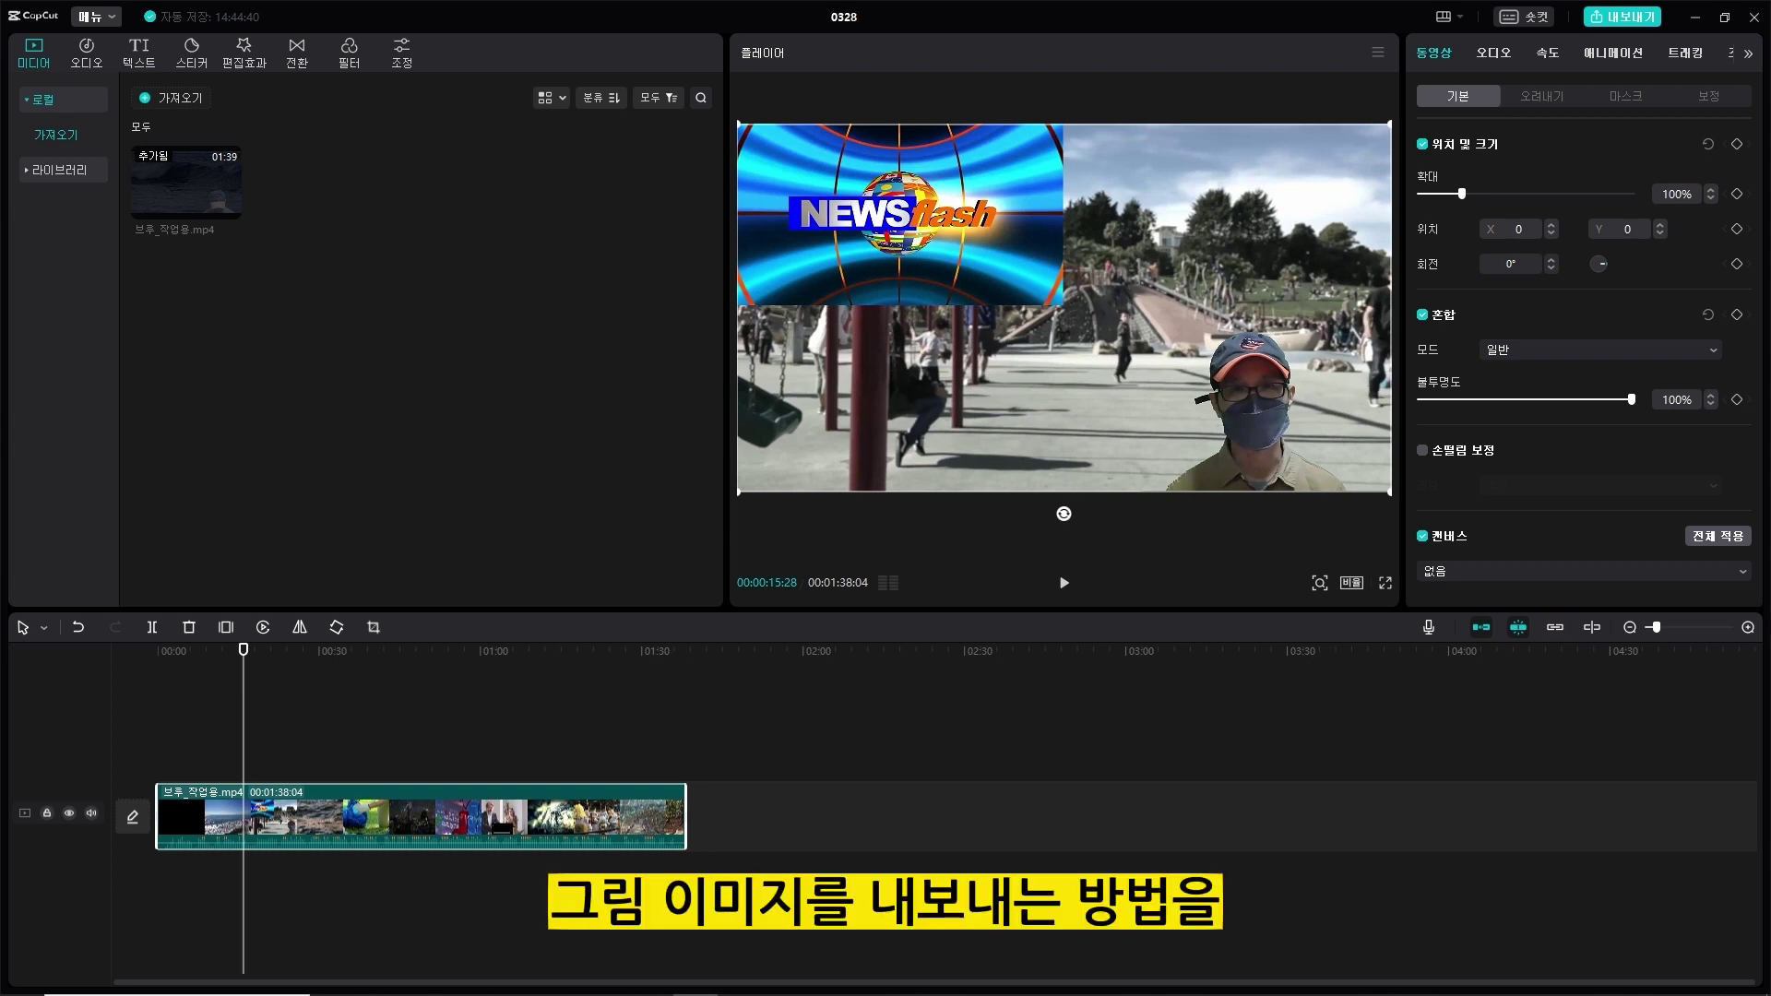
left_click(1529, 20)
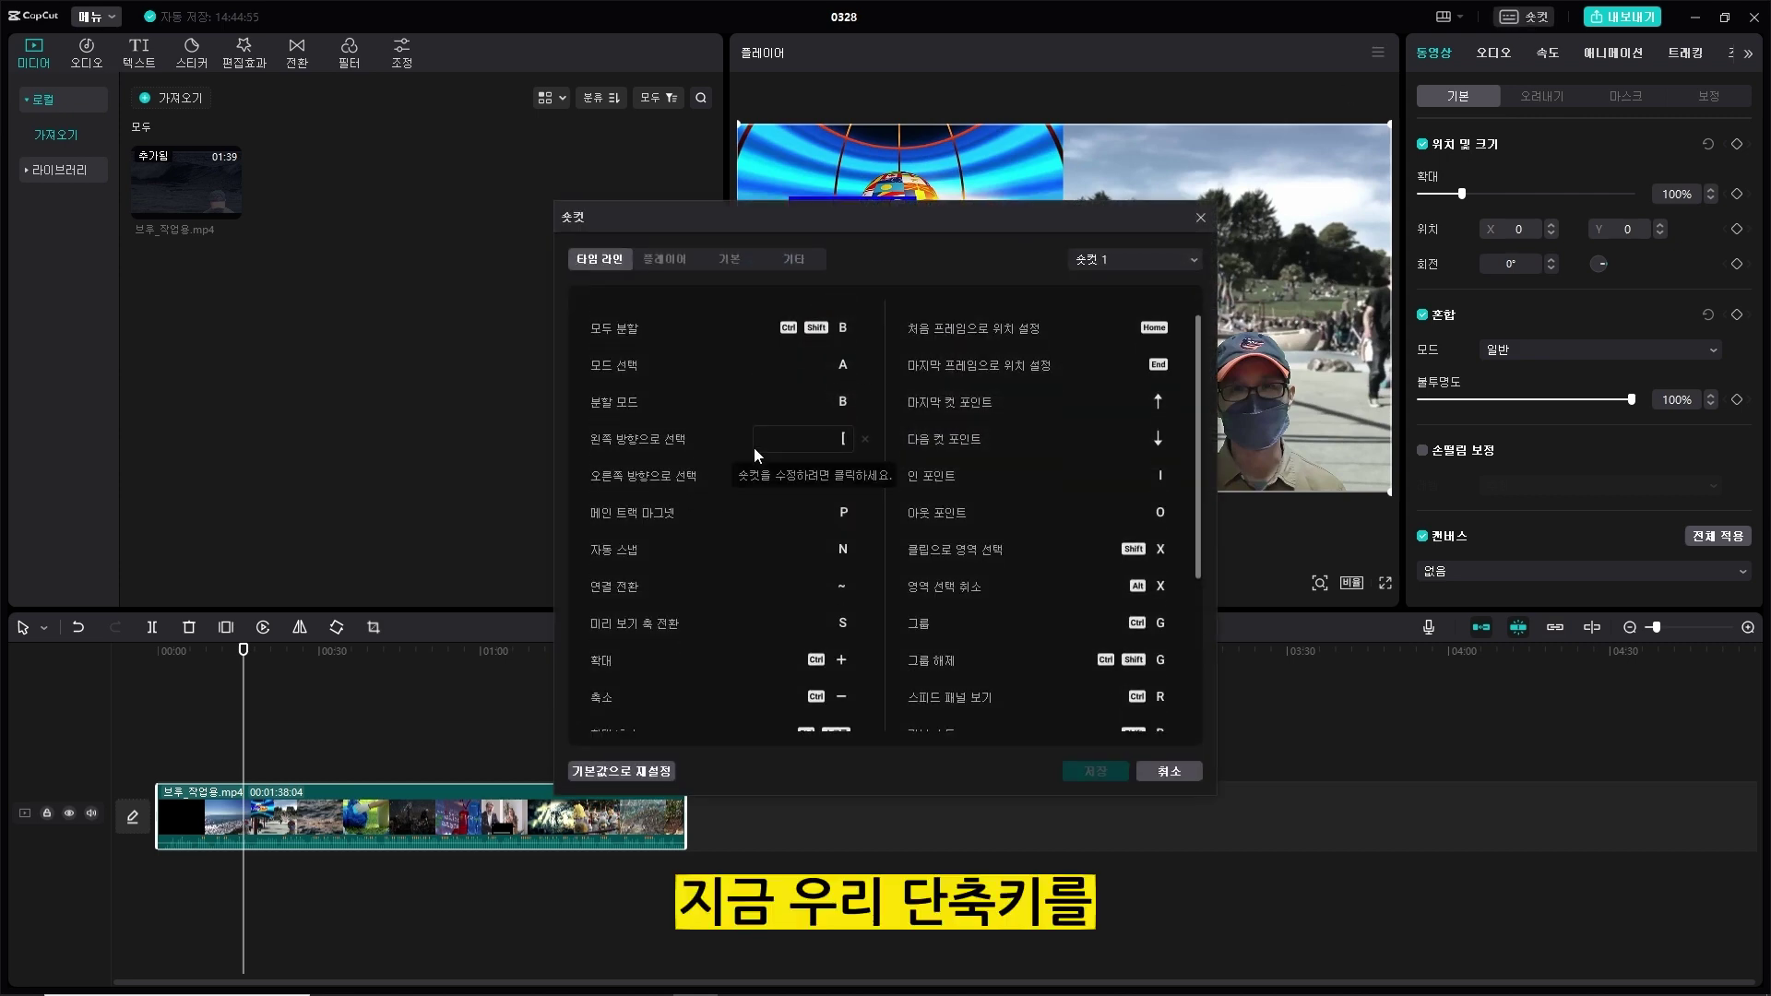
scroll(754, 446, "down", 3)
scroll(755, 451, "up", 3)
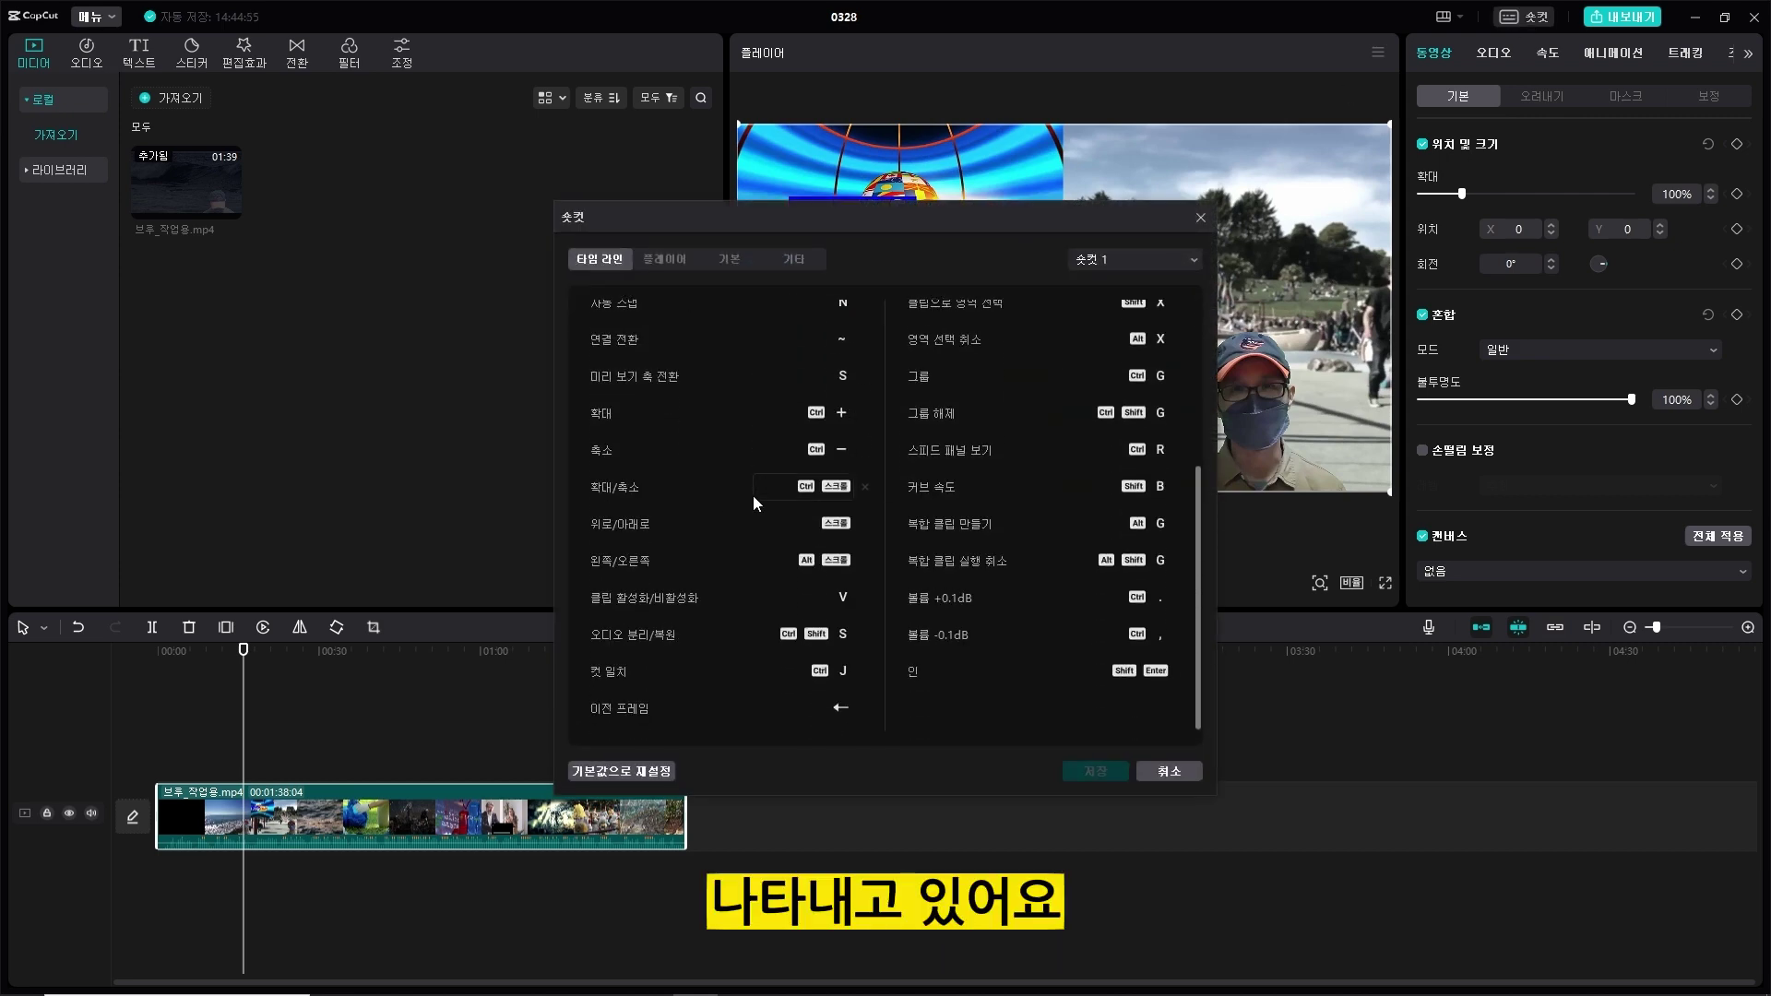
scroll(794, 448, "up", 1)
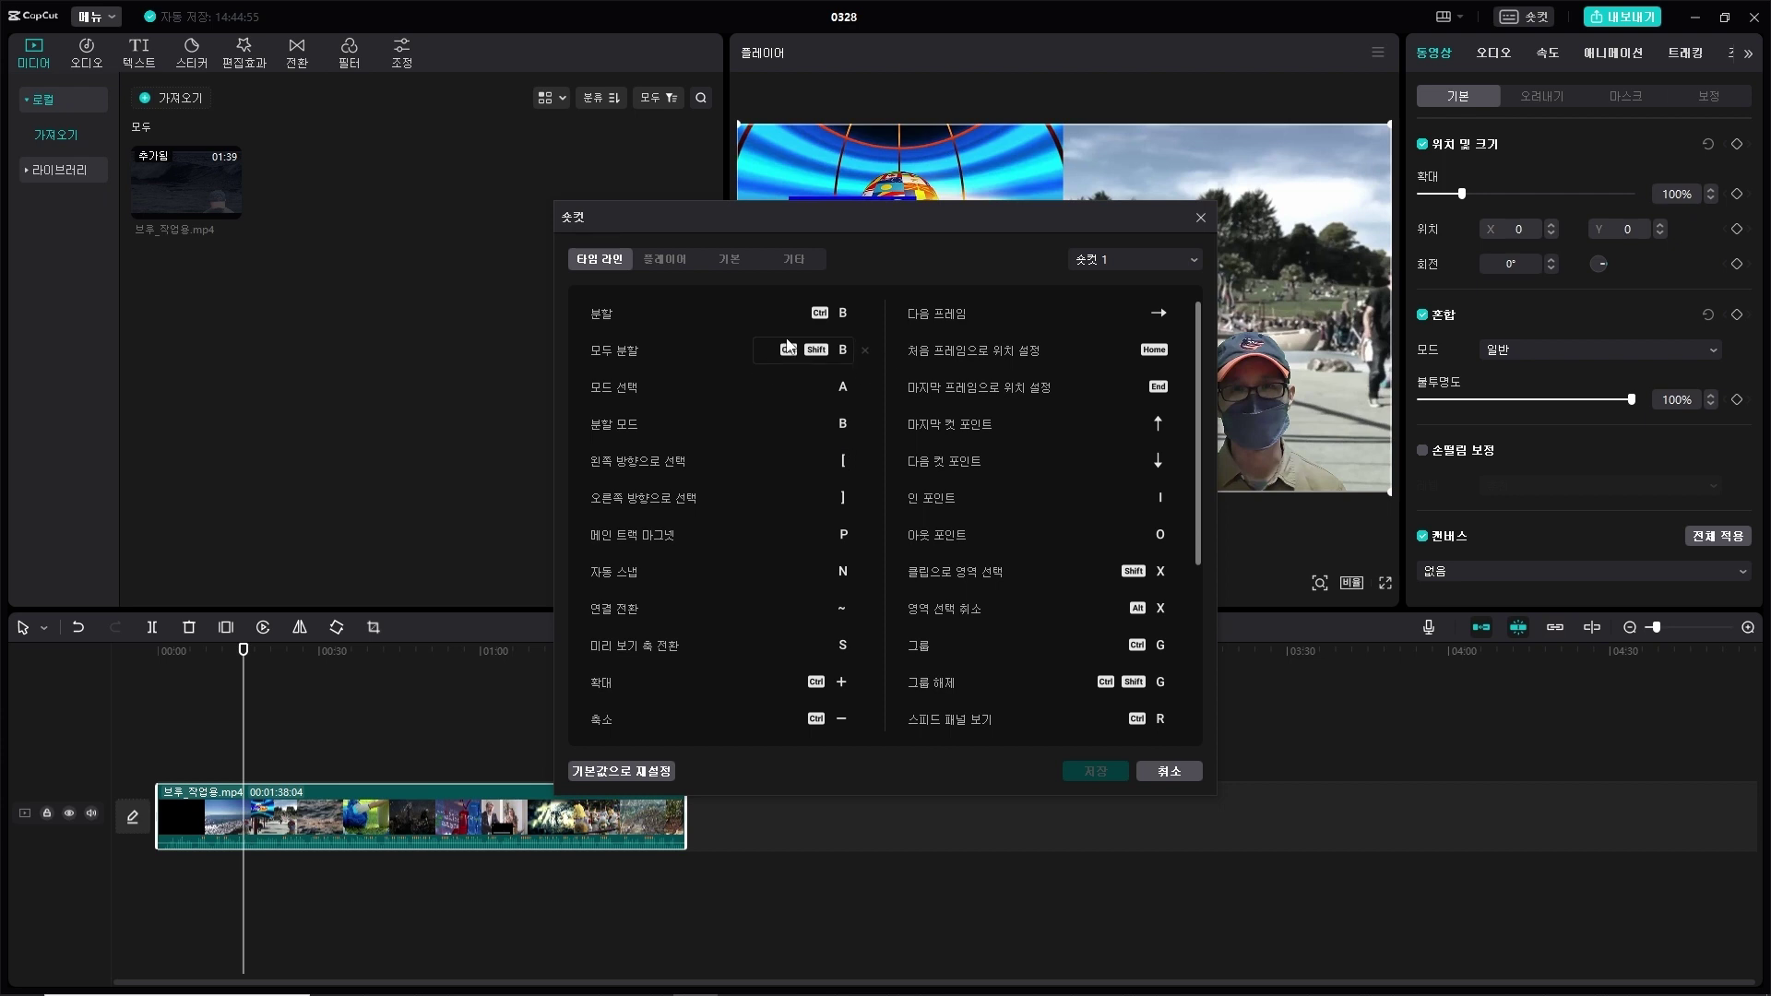
scroll(1197, 605, "down", 4)
scroll(1114, 590, "up", 4)
left_click(672, 258)
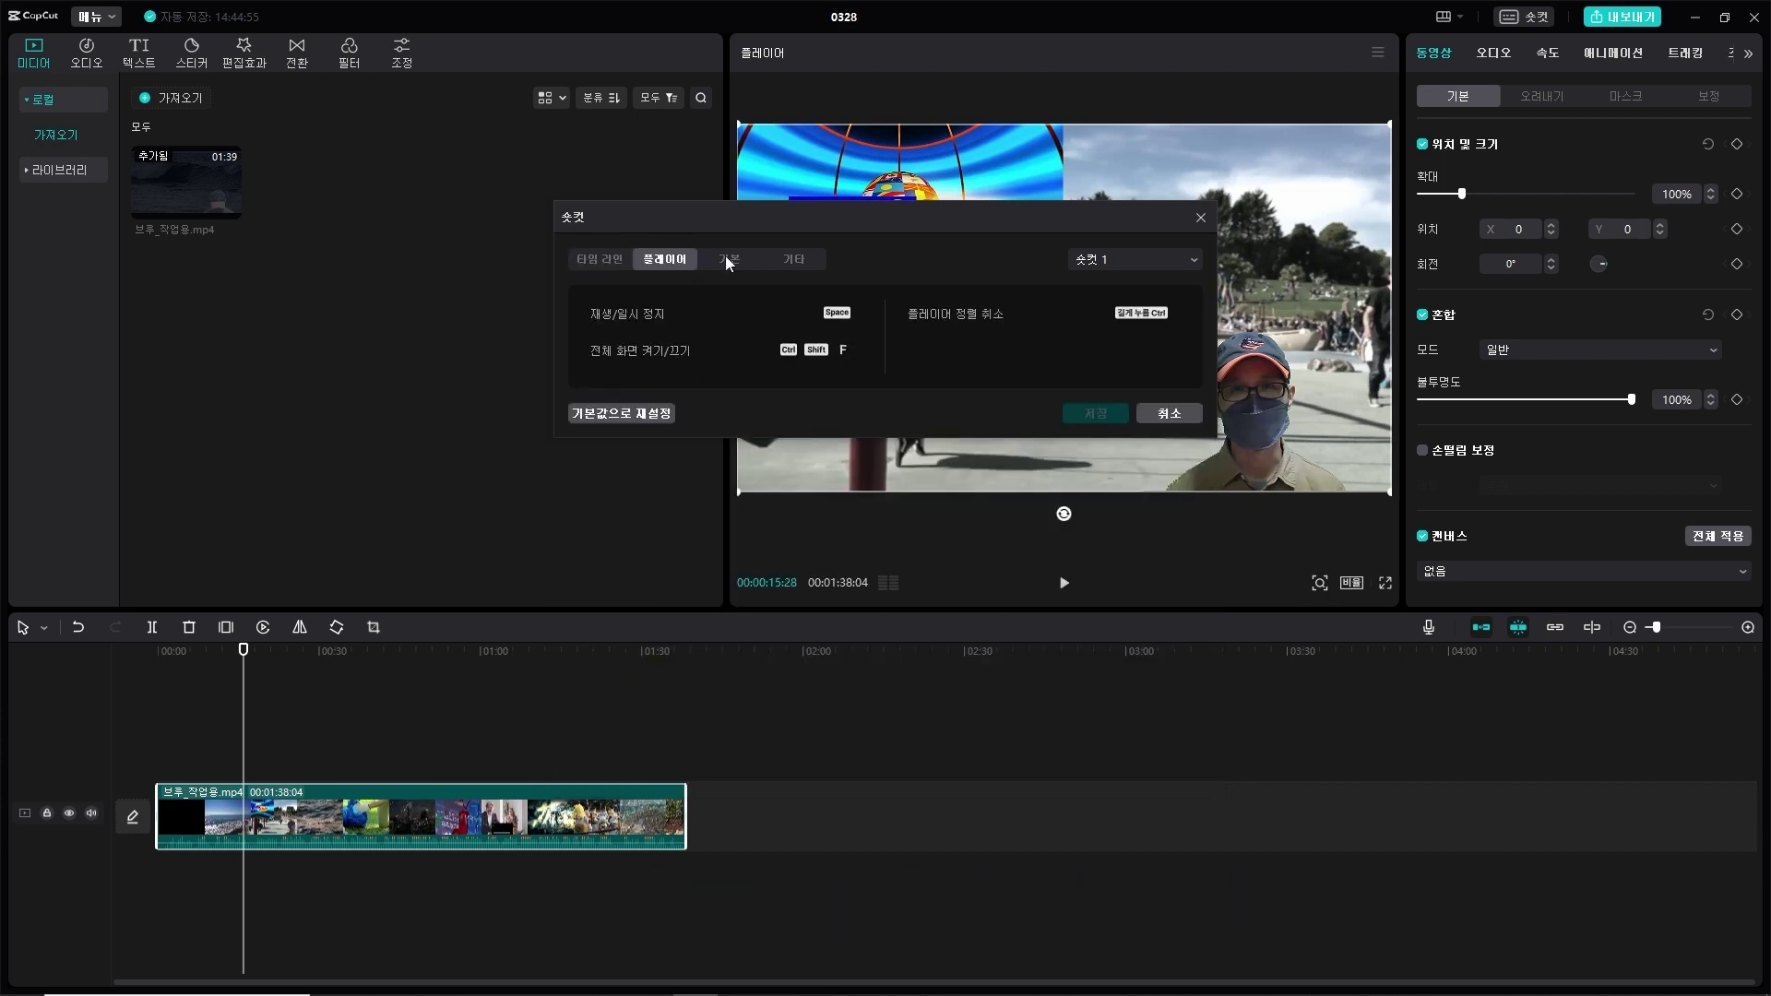
left_click(727, 258)
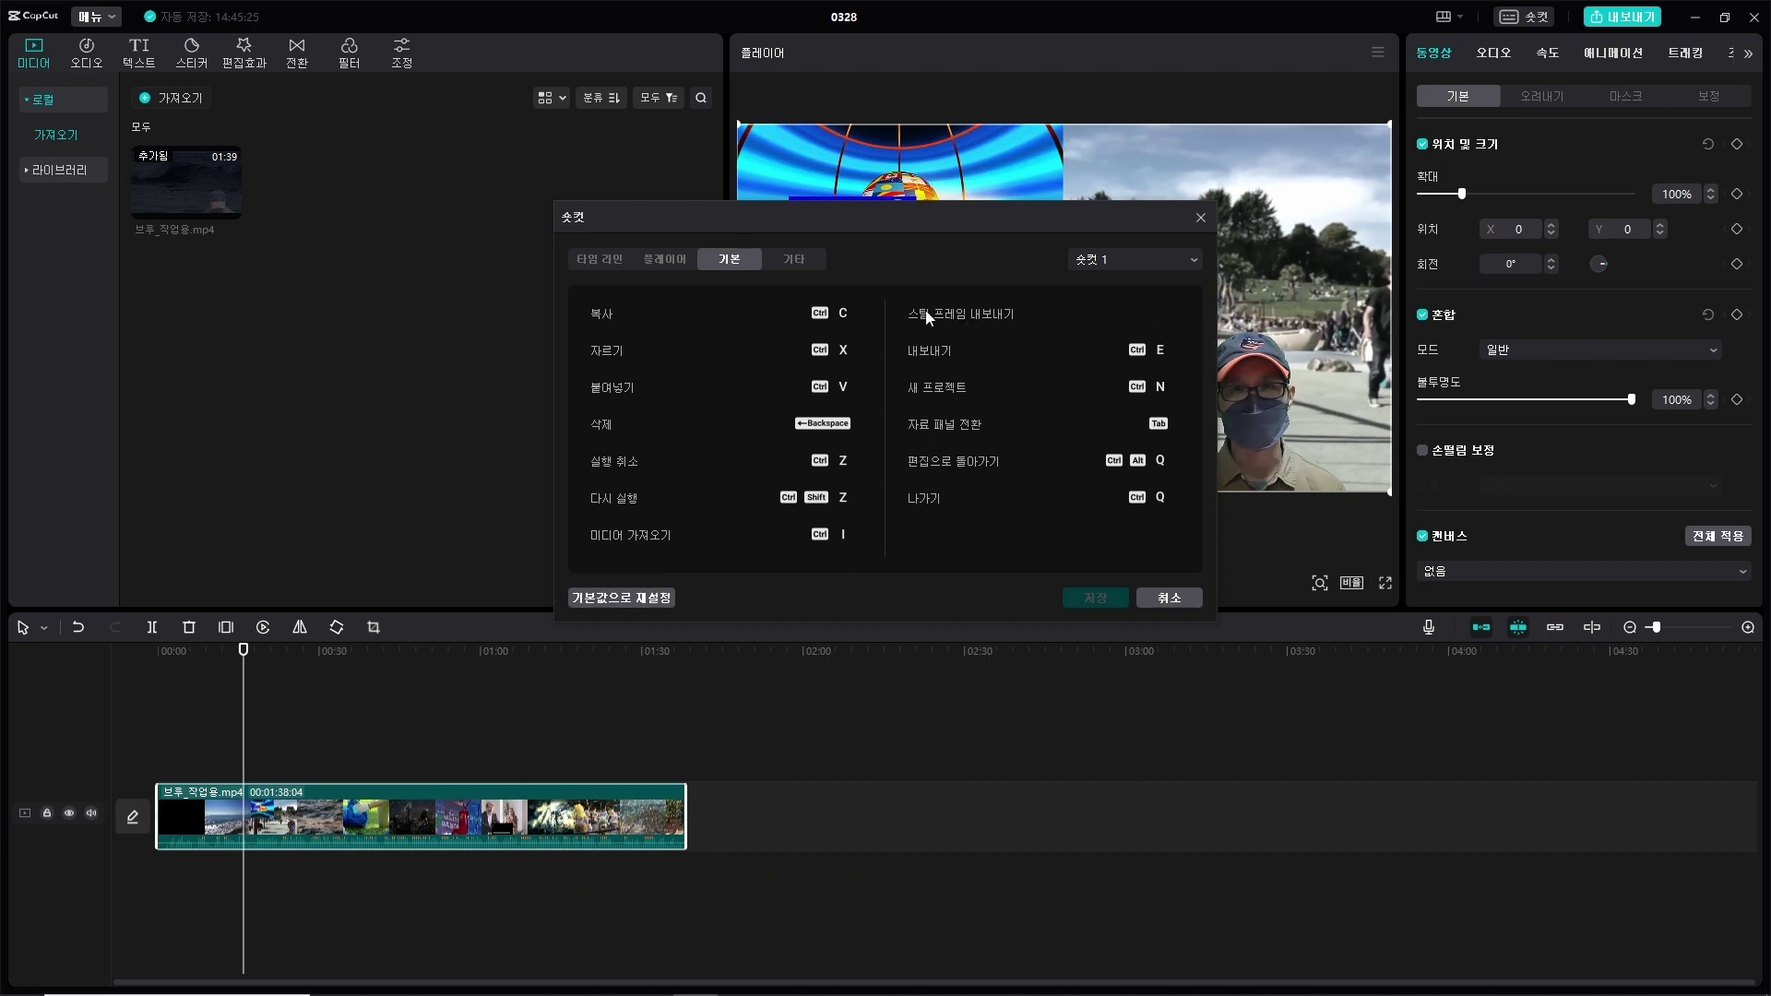
Examine the complete list of timeline shortcuts once more, including the entries further down.
left_click(606, 261)
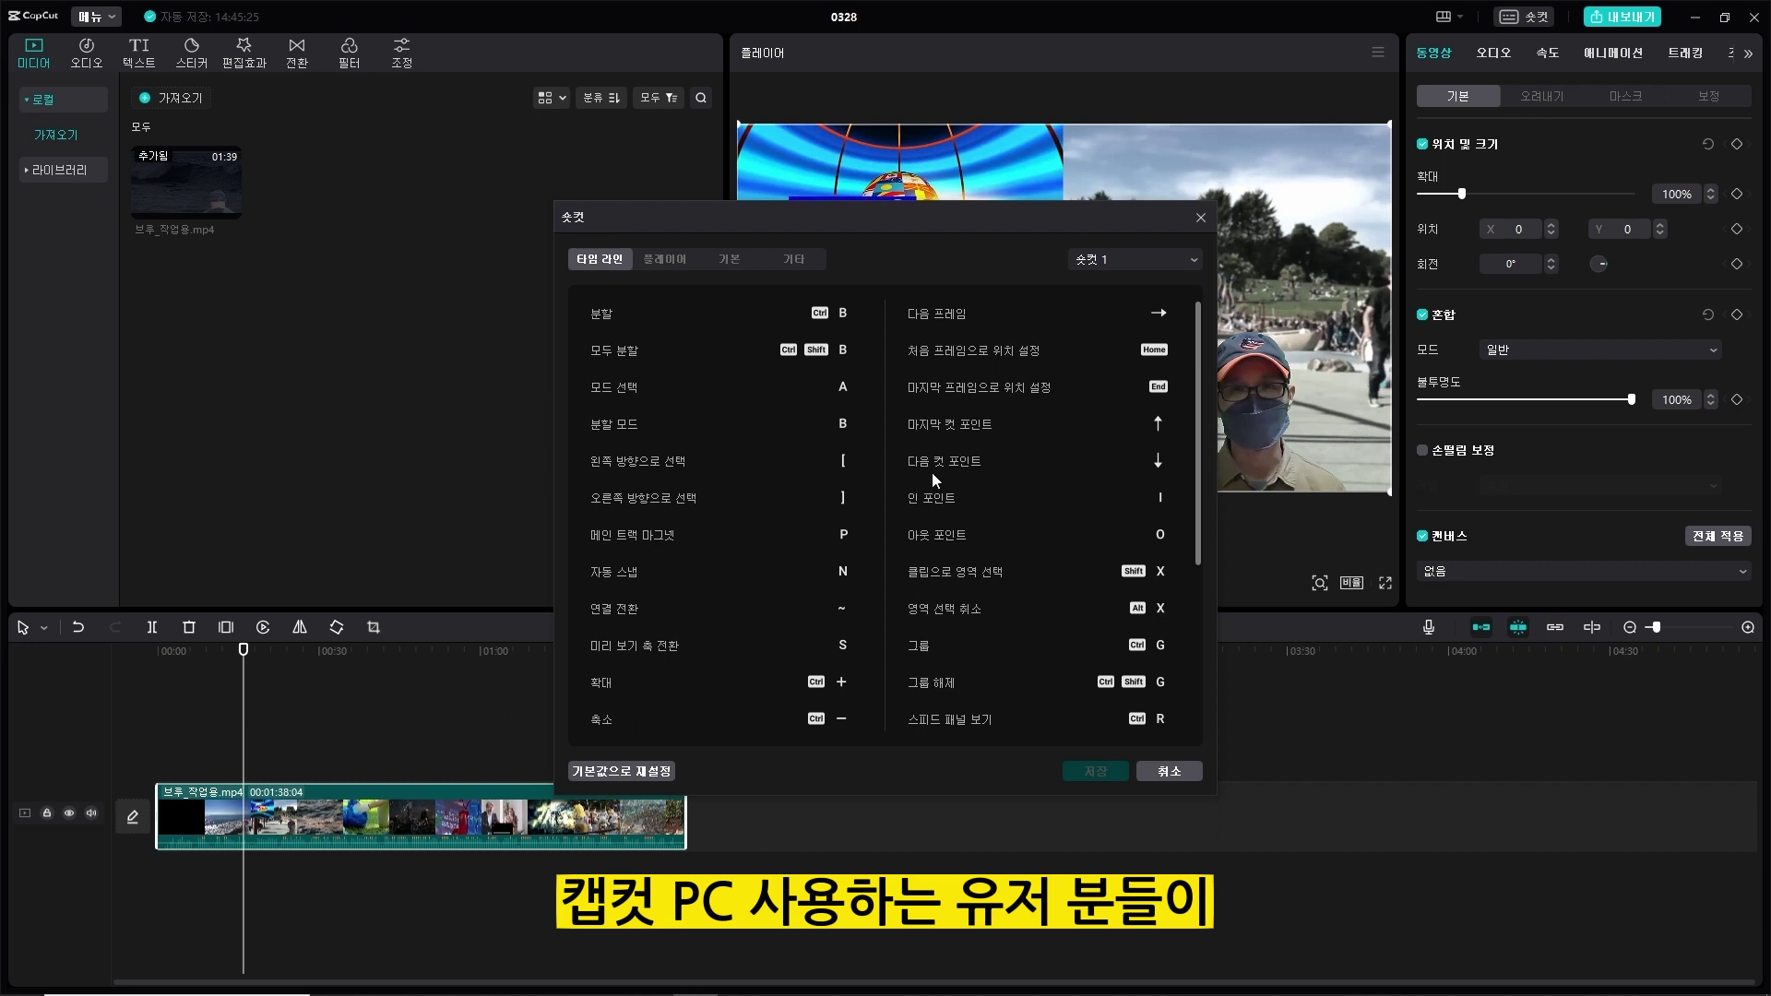
scroll(760, 434, "down", 1)
scroll(761, 443, "down", 1)
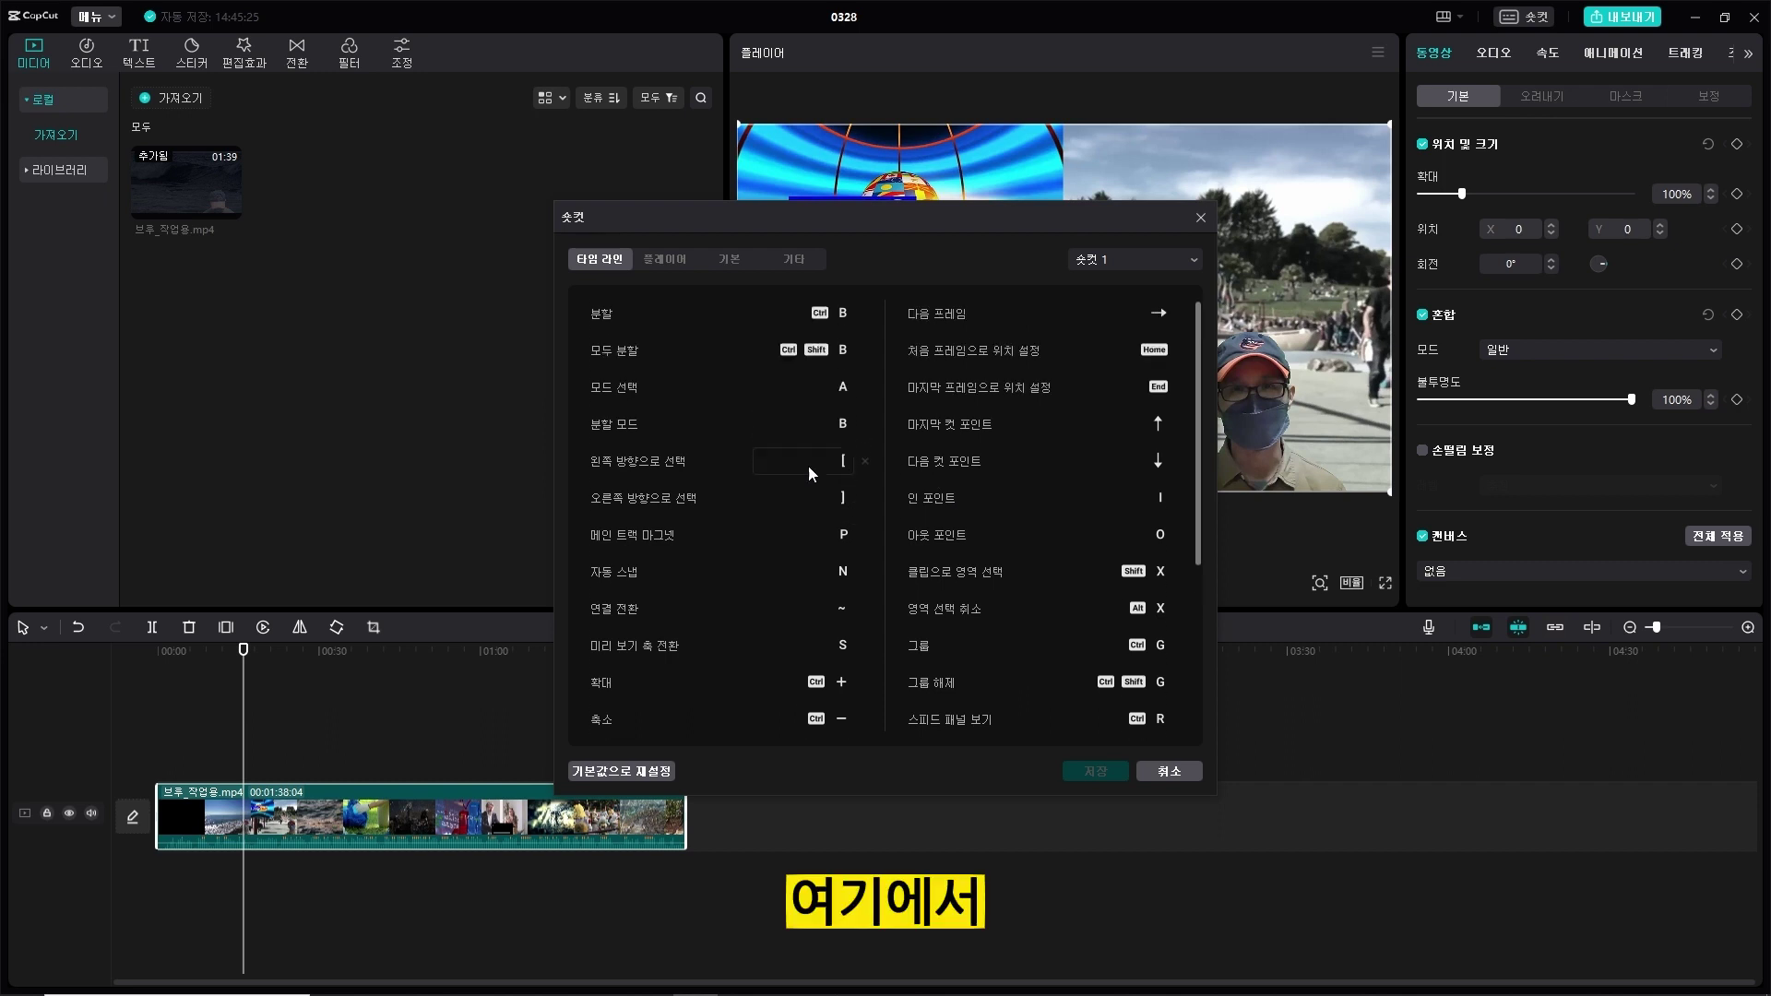
scroll(984, 468, "down", 2)
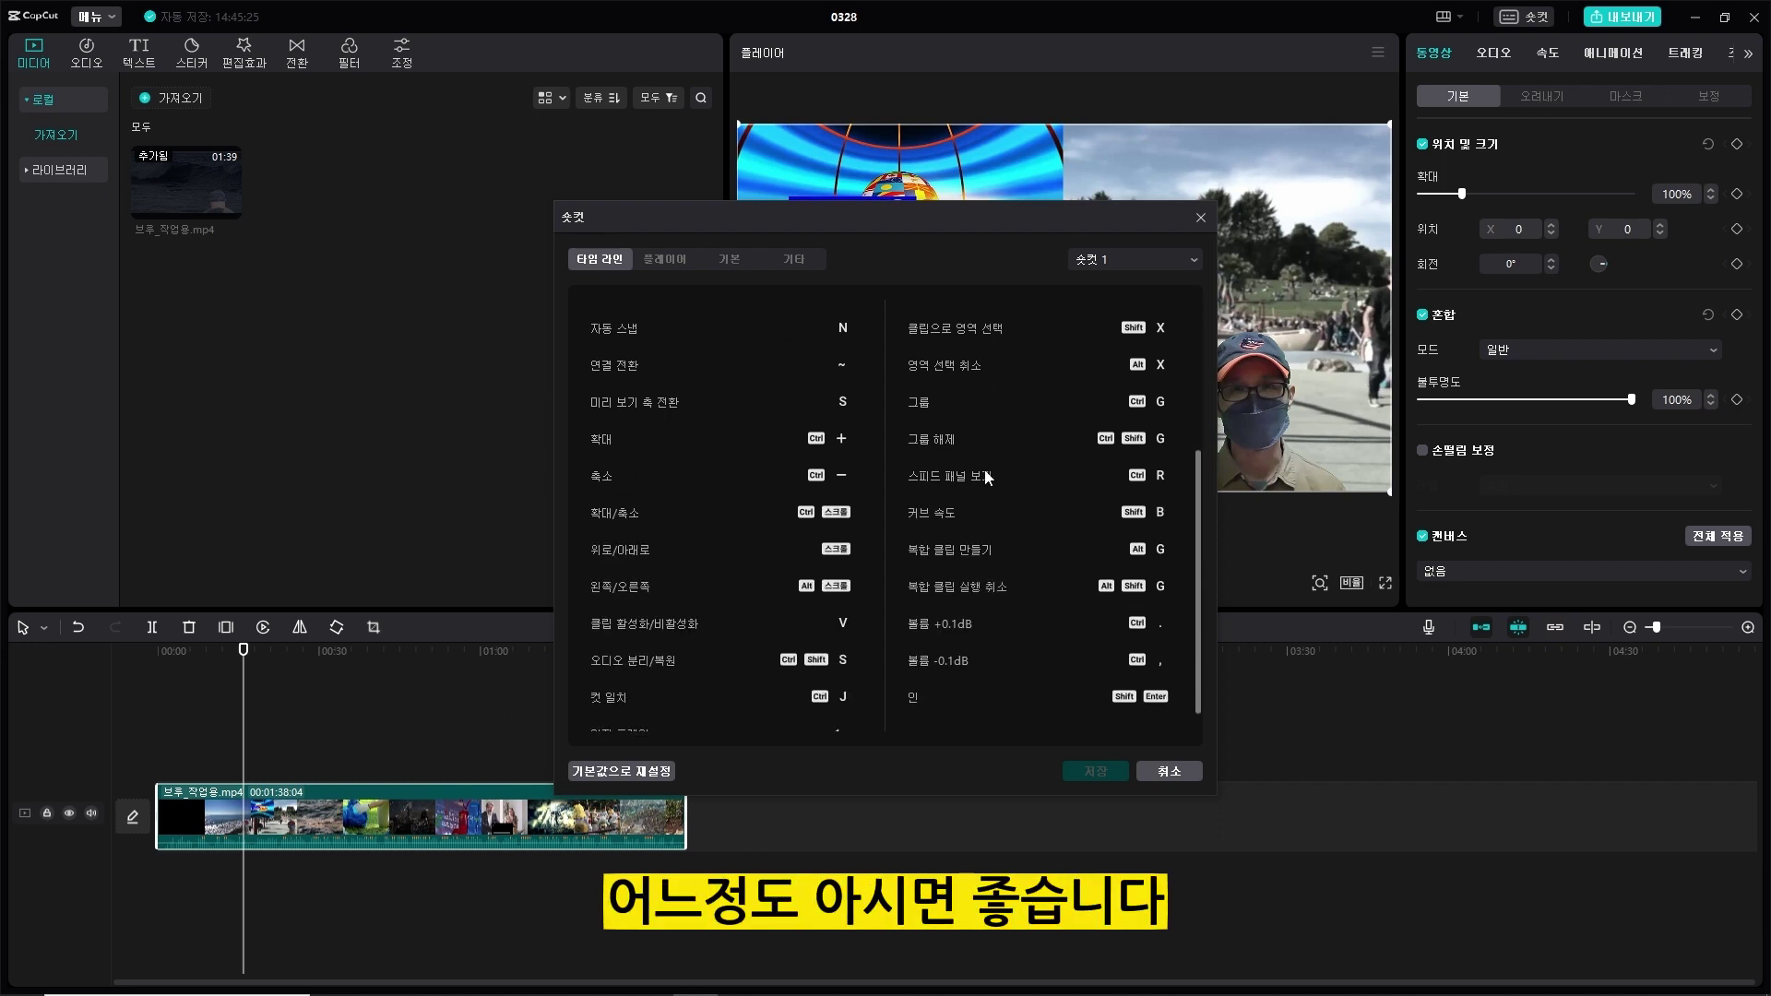
scroll(985, 474, "up", 4)
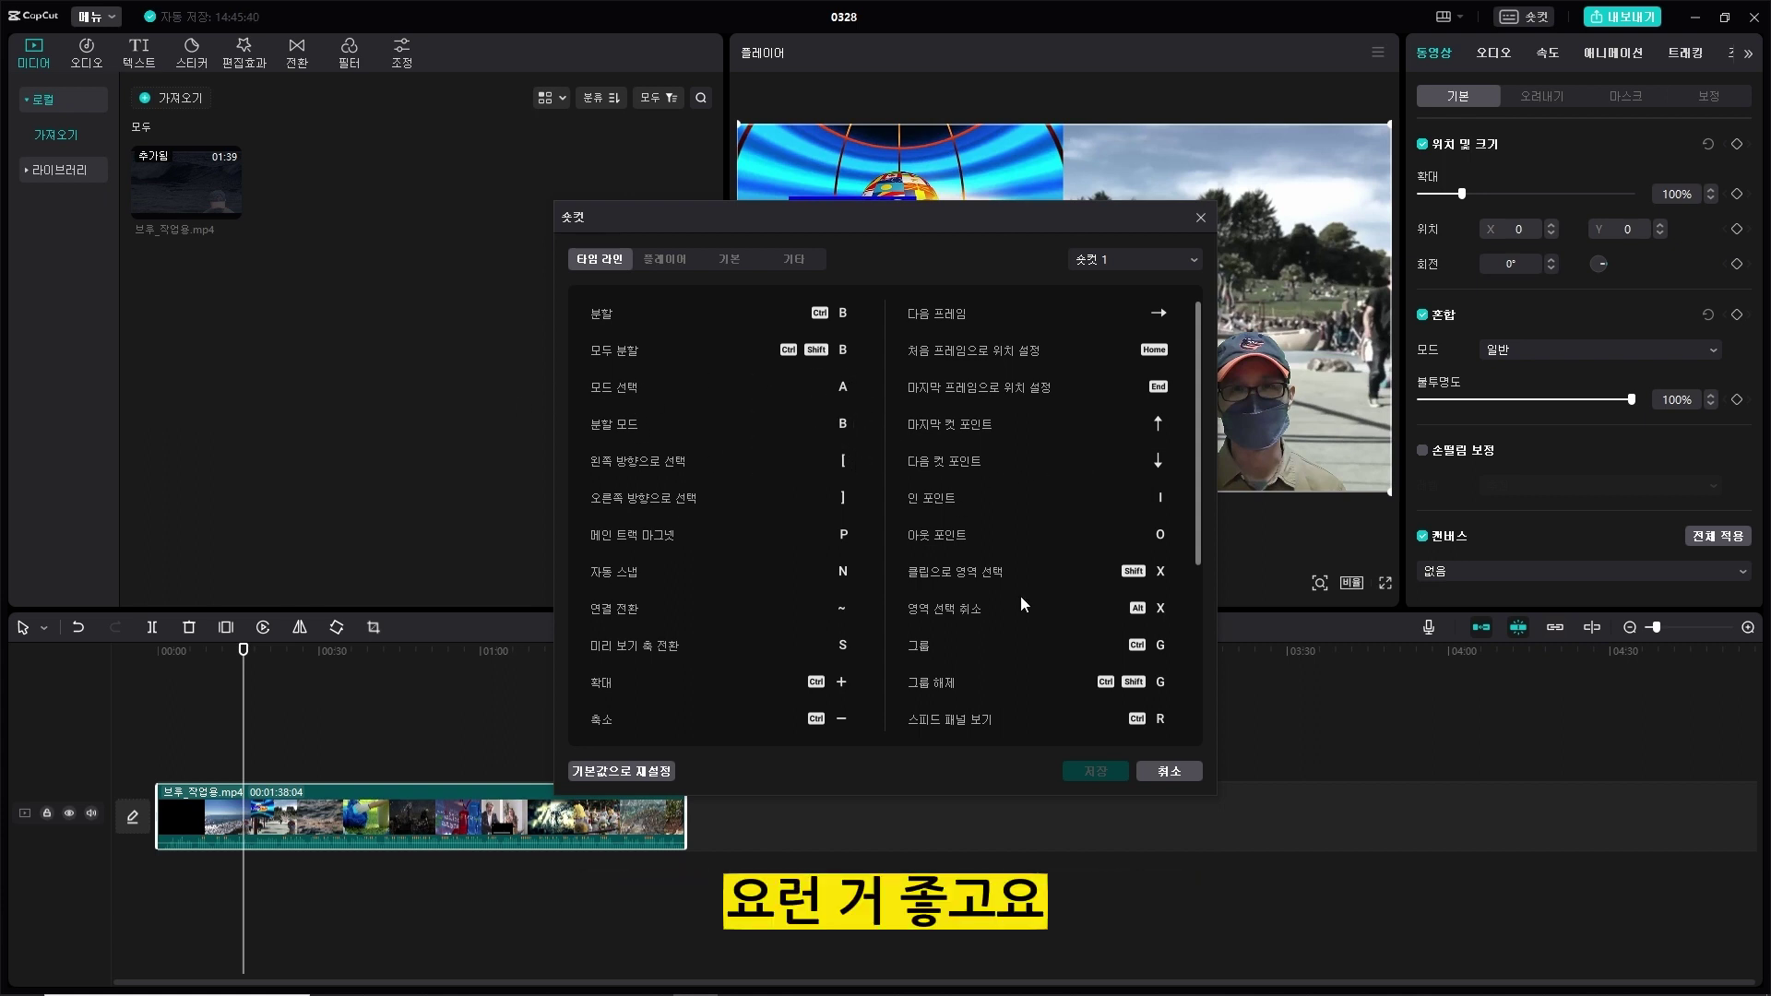
scroll(1022, 596, "down", 3)
scroll(1022, 596, "down", 3)
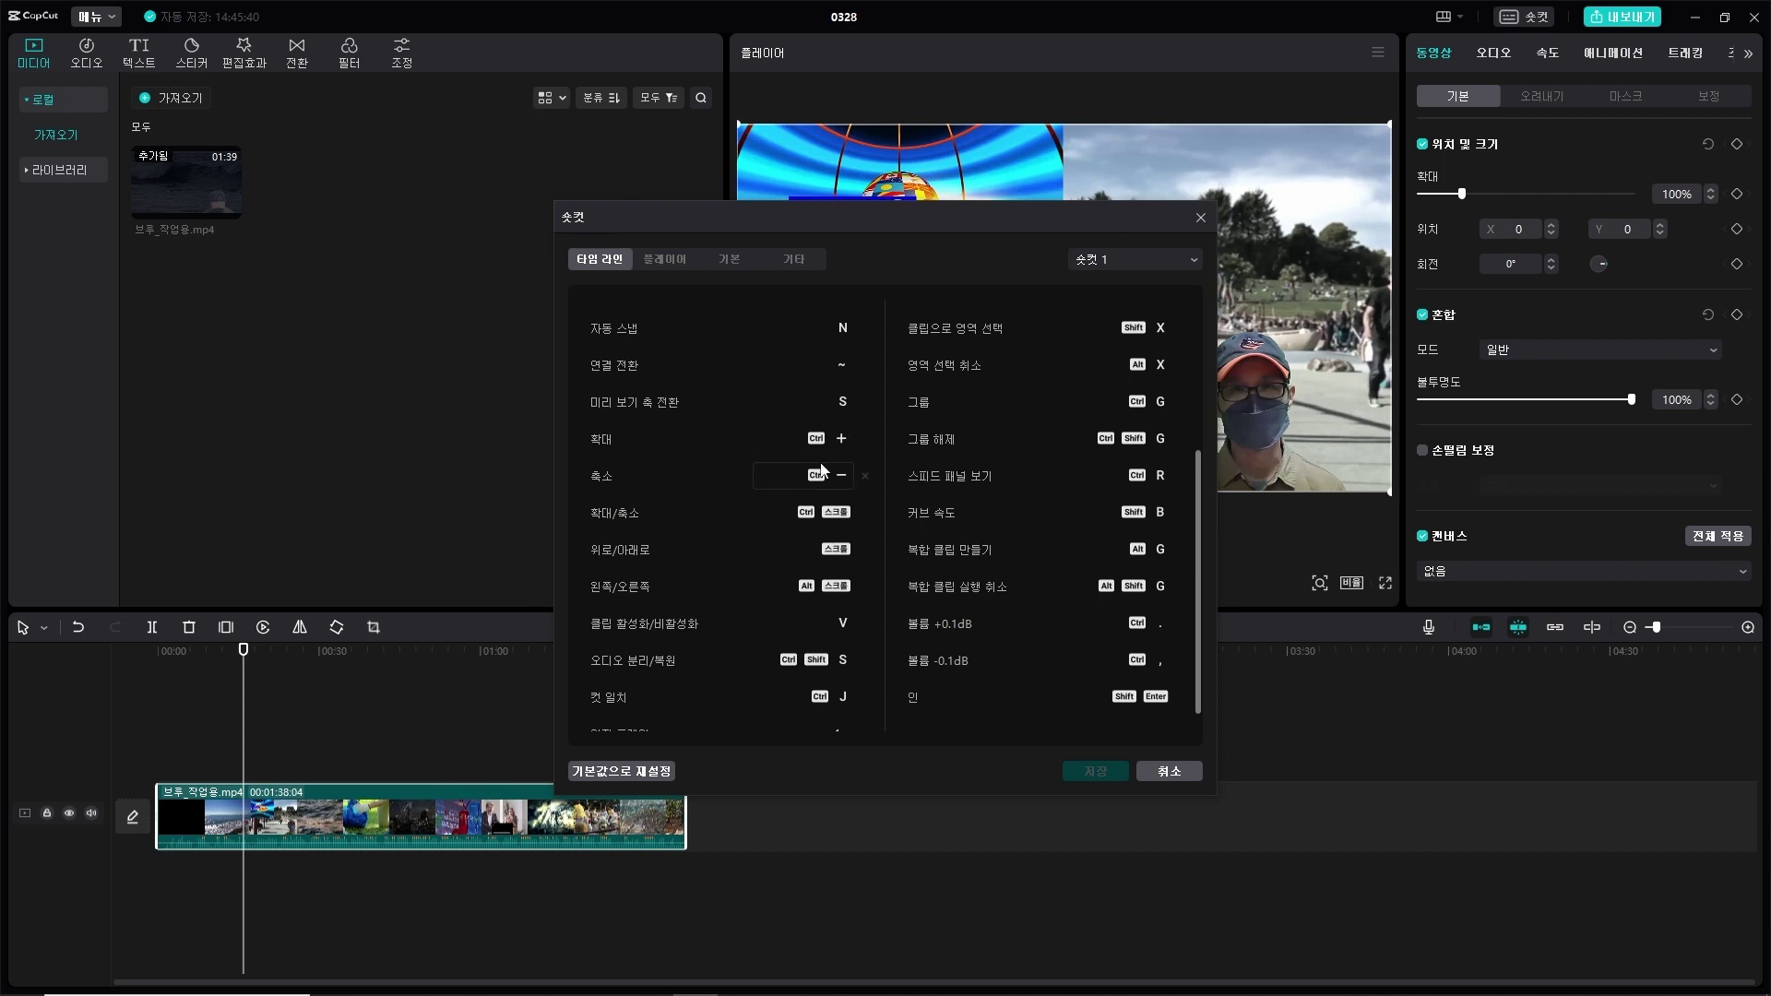
Assign Ctrl+P to the still frame export command (스틸 프레임 내보내기) among the basic shortcuts and save the settings.
left_click(684, 257)
left_click(717, 259)
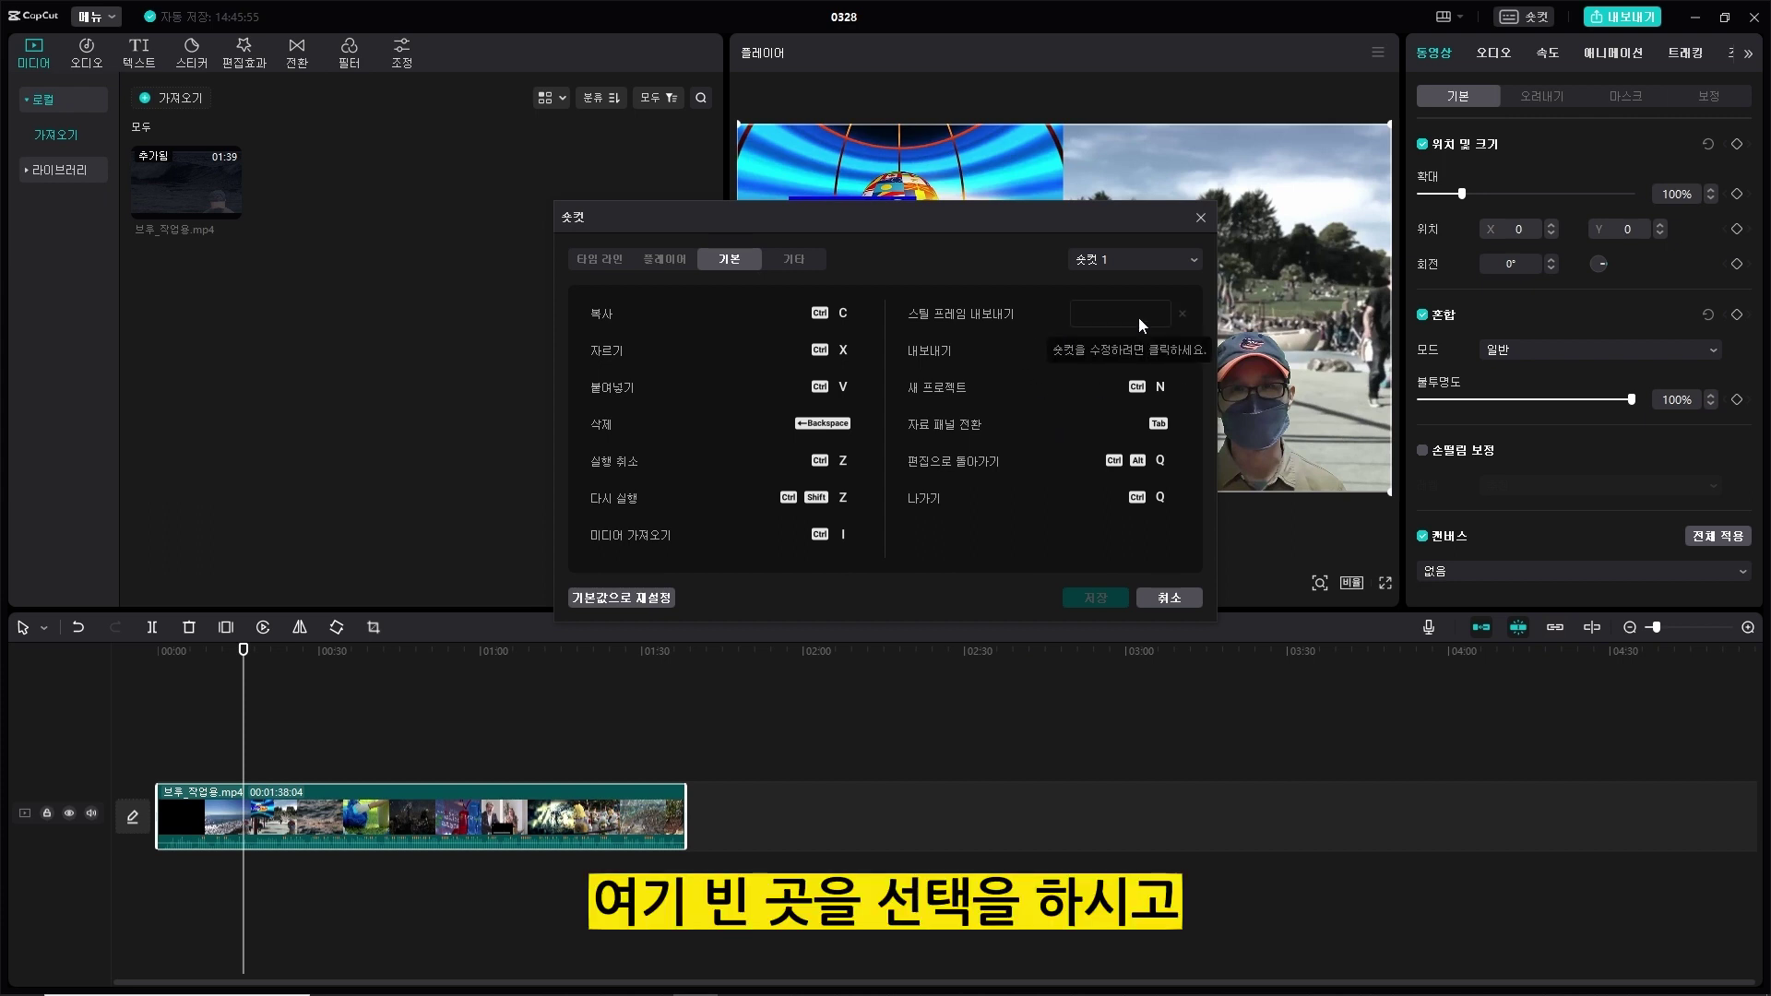
left_click(1138, 317)
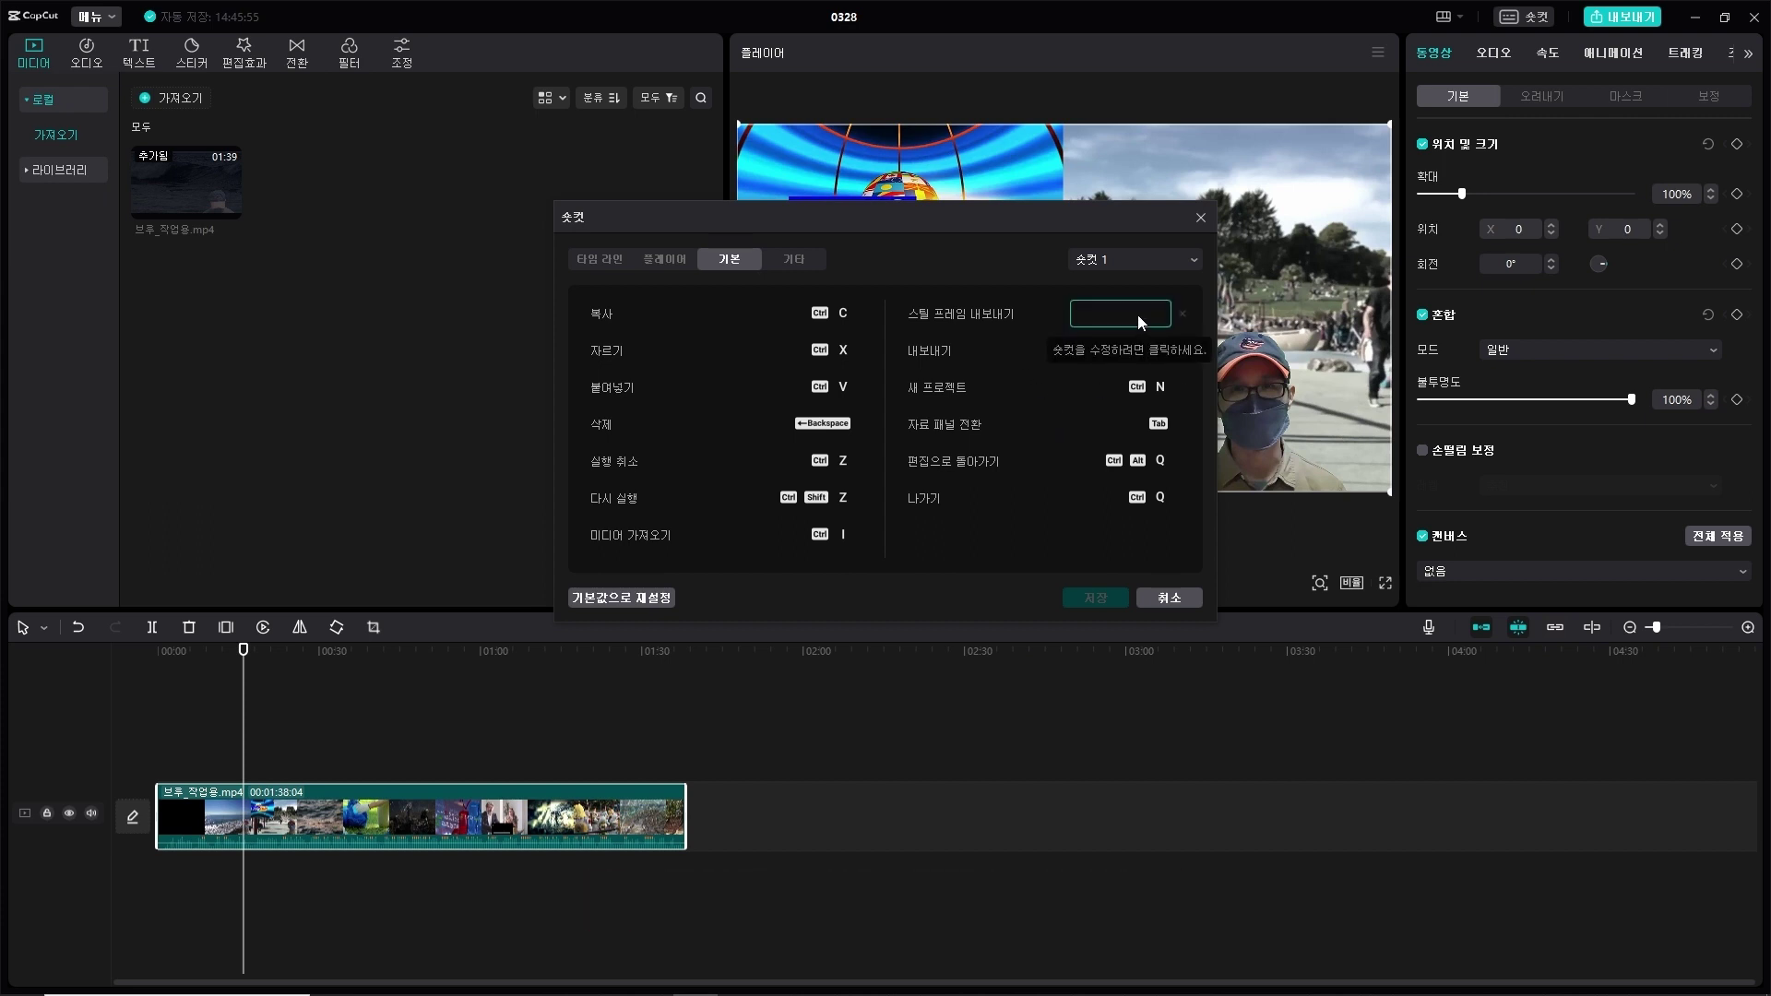
key("ctrl+p")
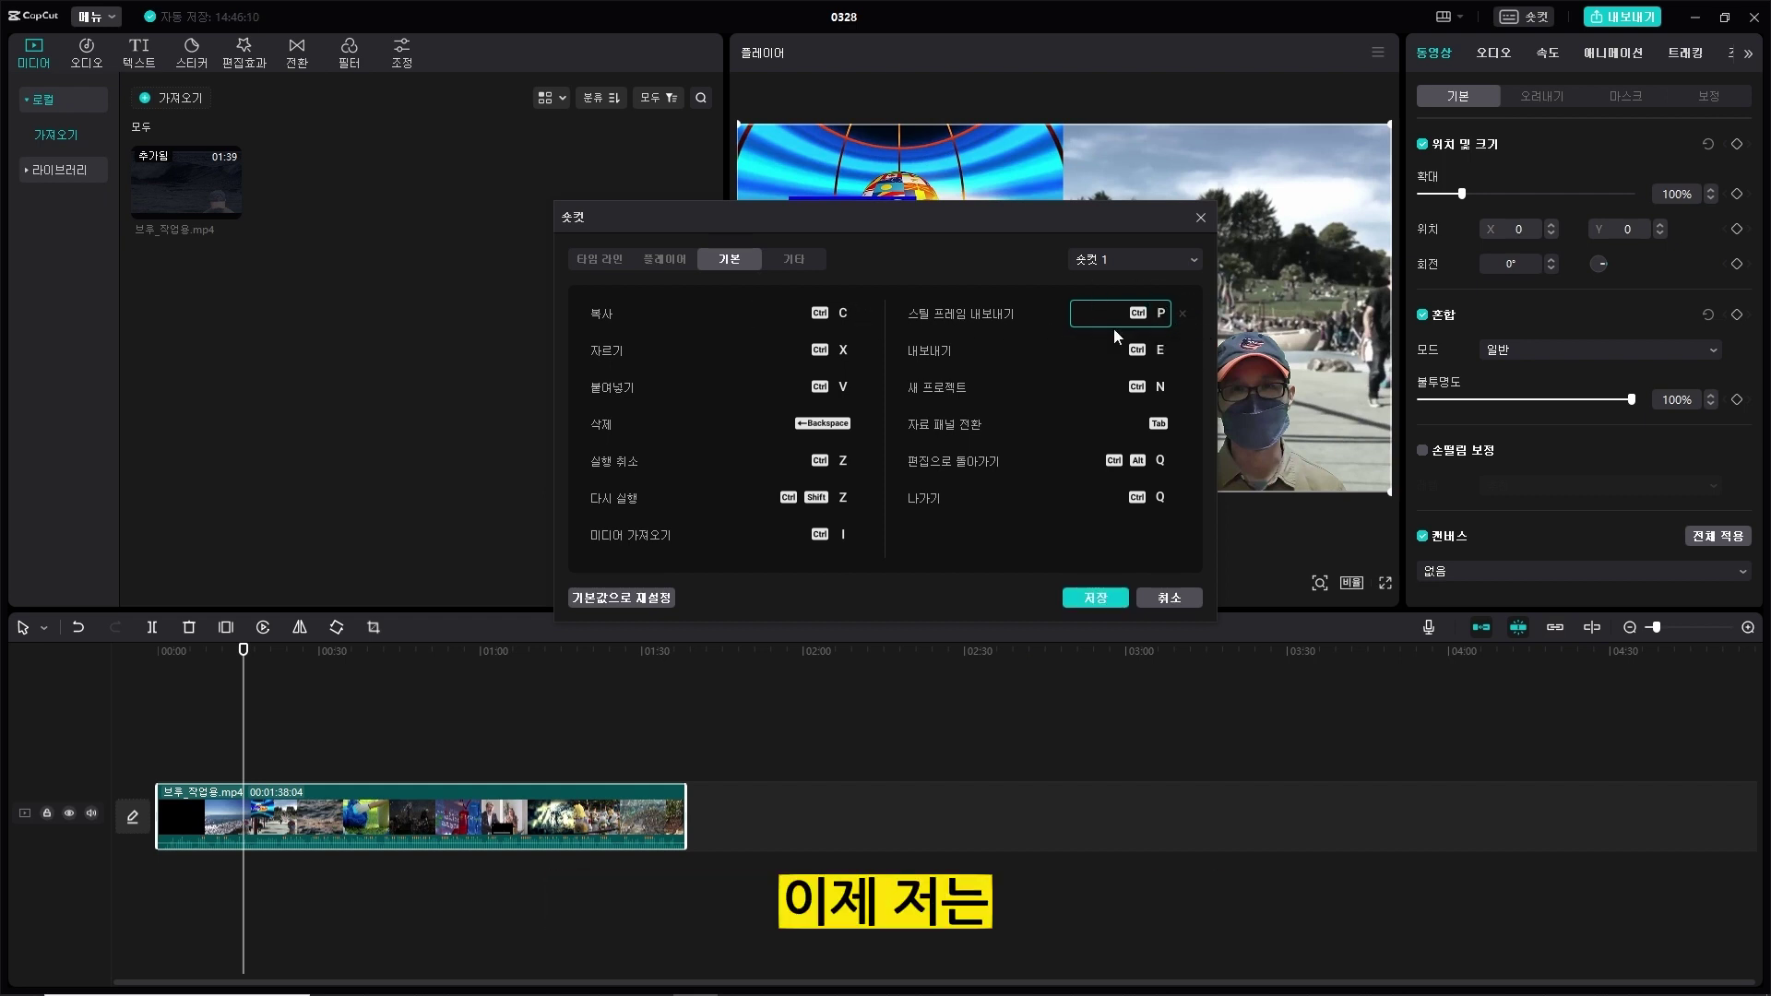
left_click(1111, 600)
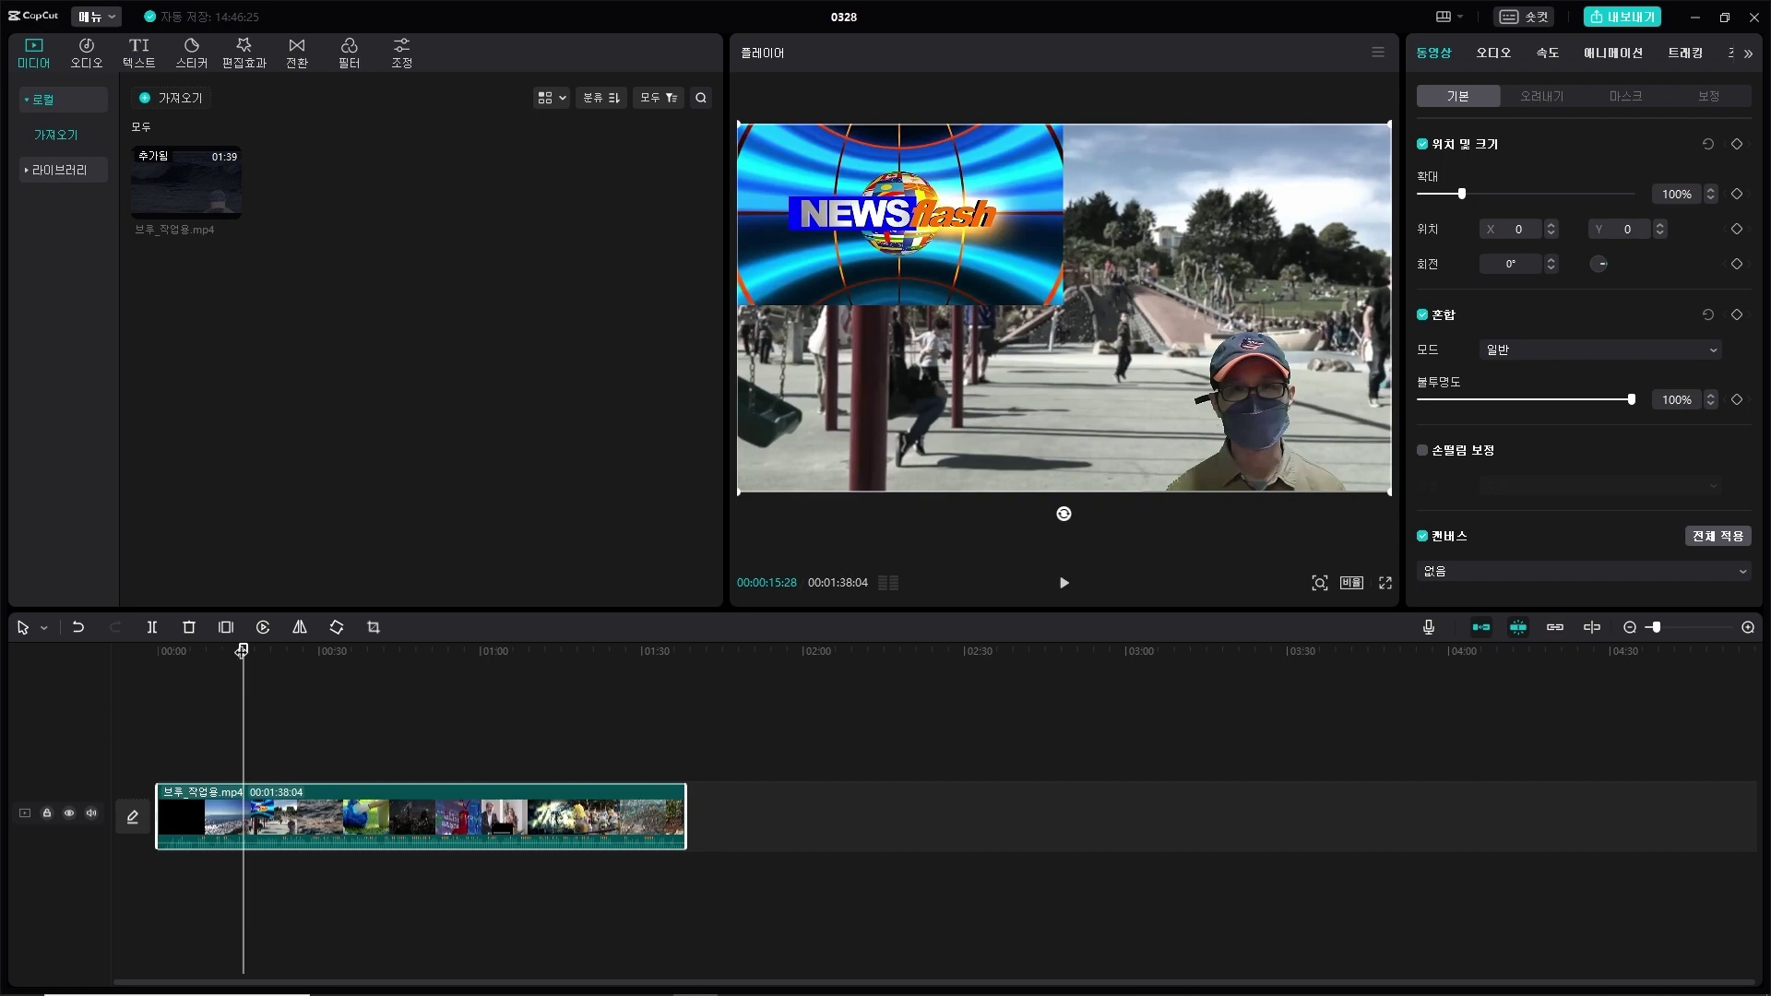
Start a still frame export of the current frame, with JPEG as the format and 스틸프레임 as the name.
key("ctrl+p")
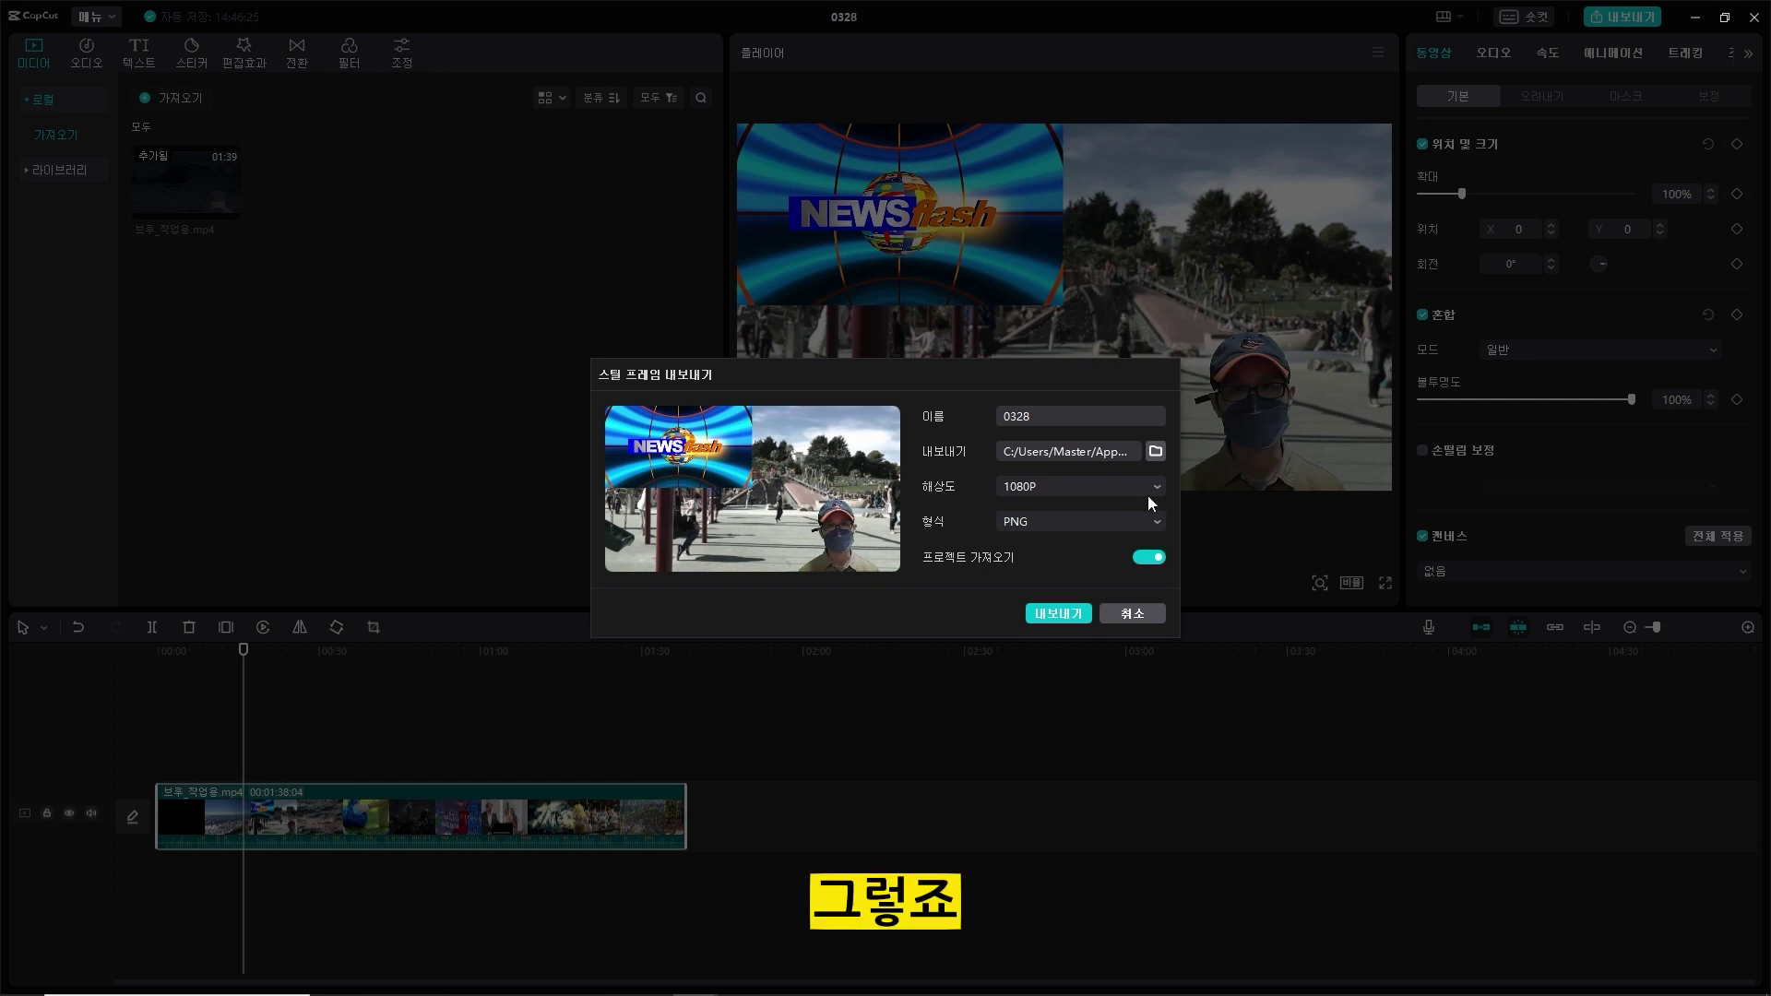
left_click(1138, 518)
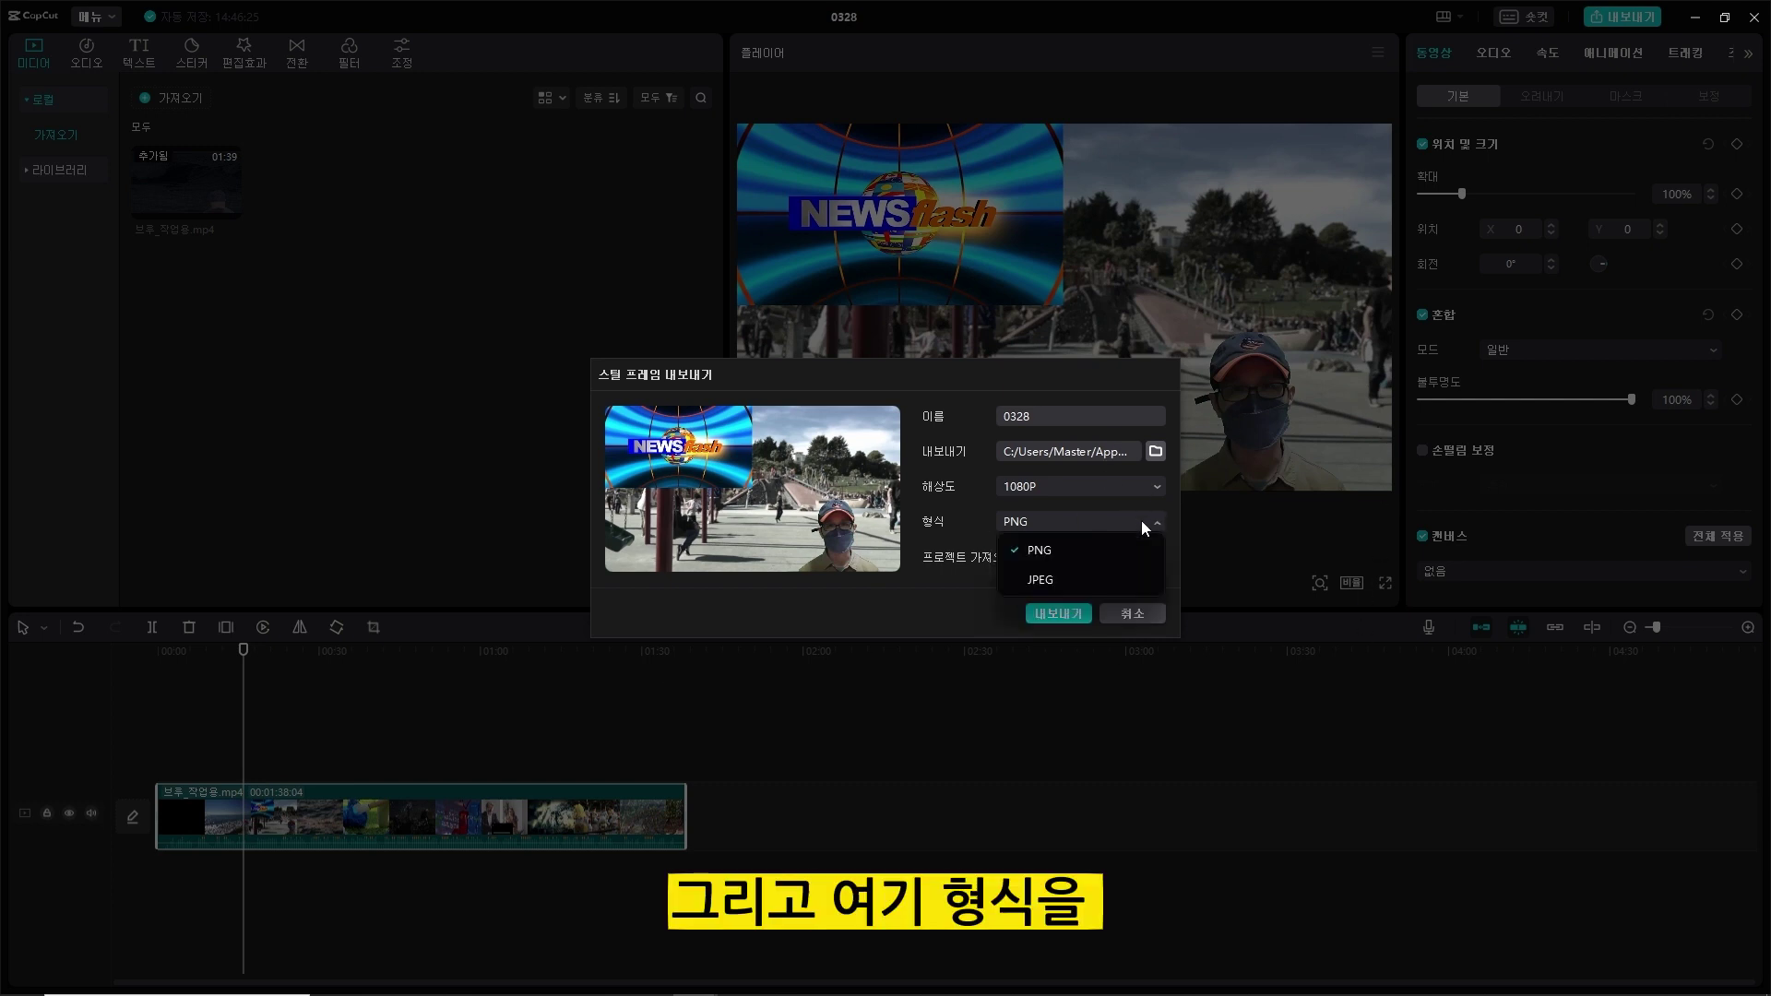
left_click(1094, 578)
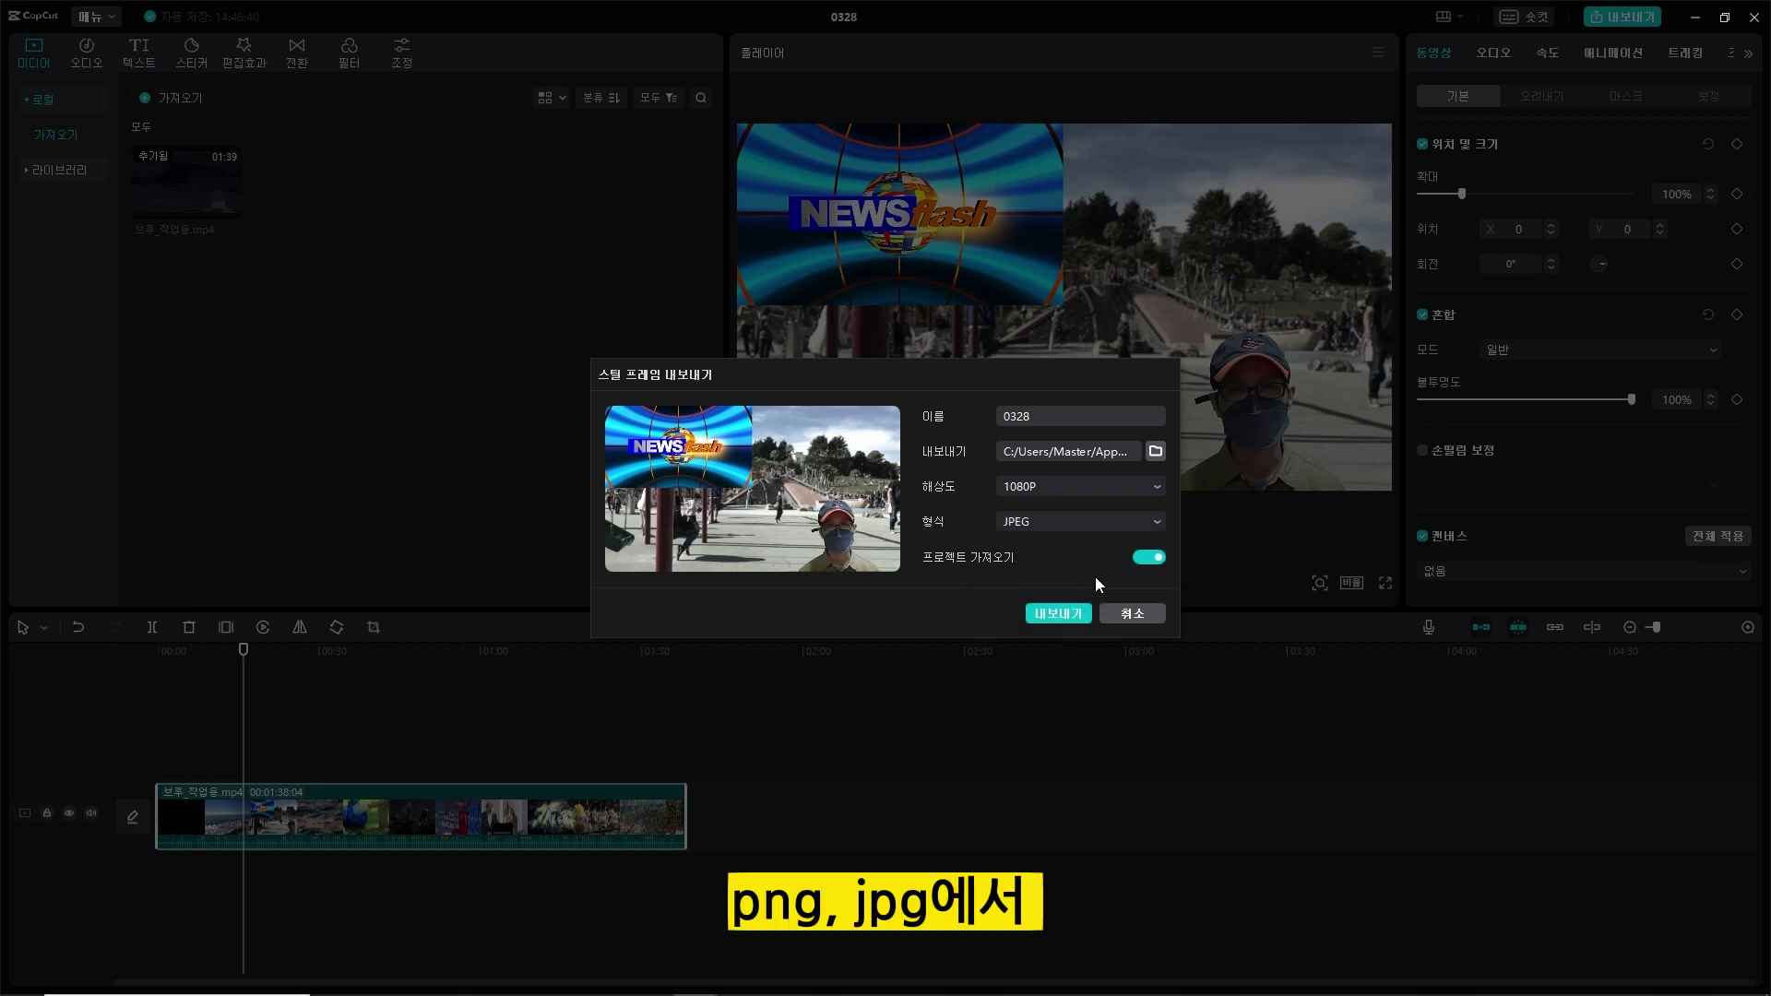
double_click(1051, 413)
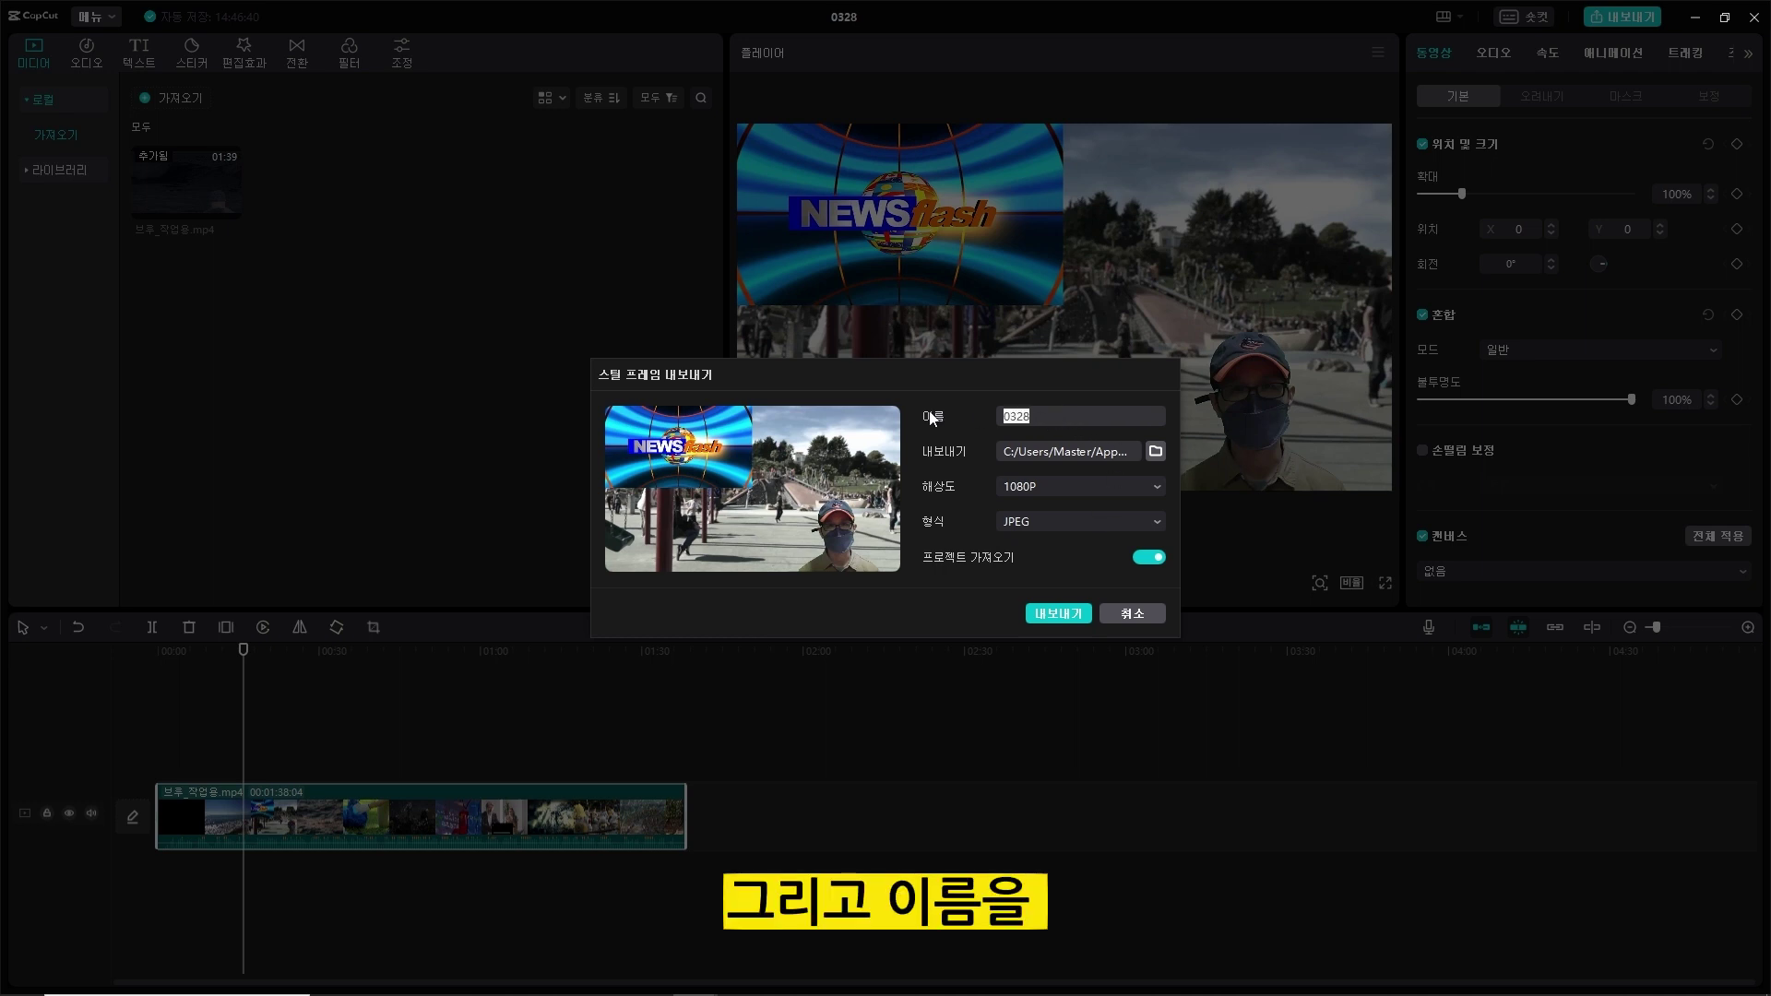
type("스틸")
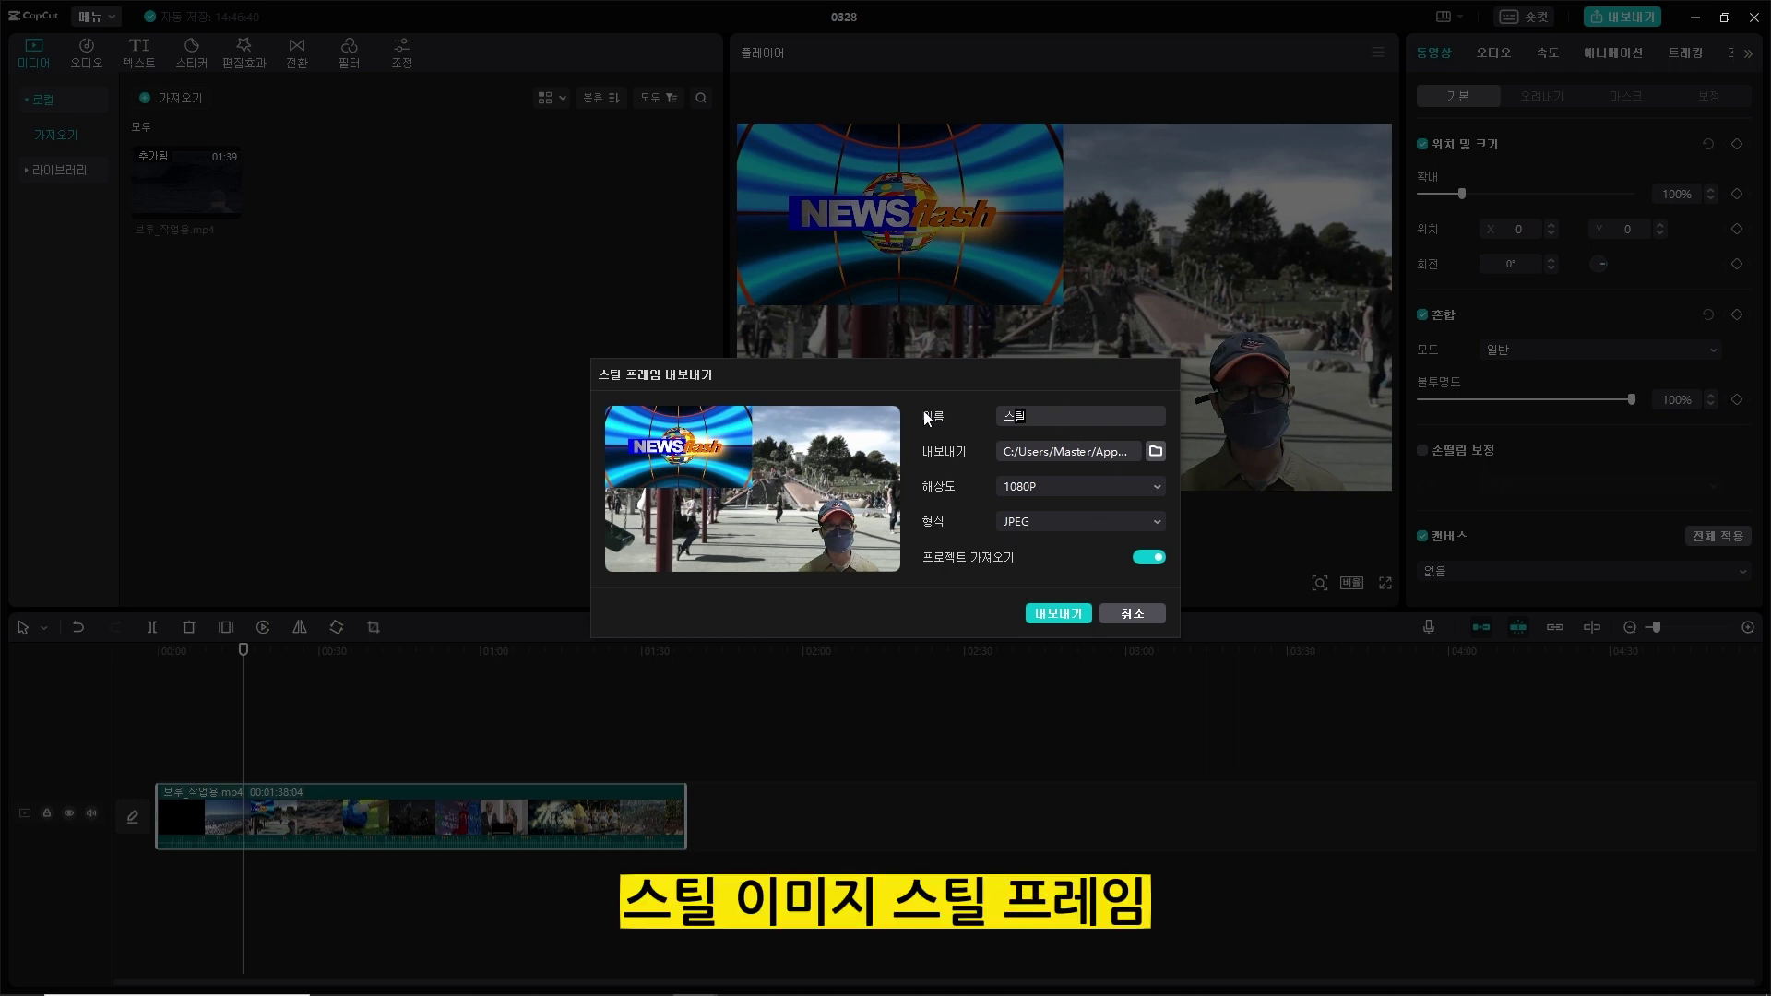
type("프레임")
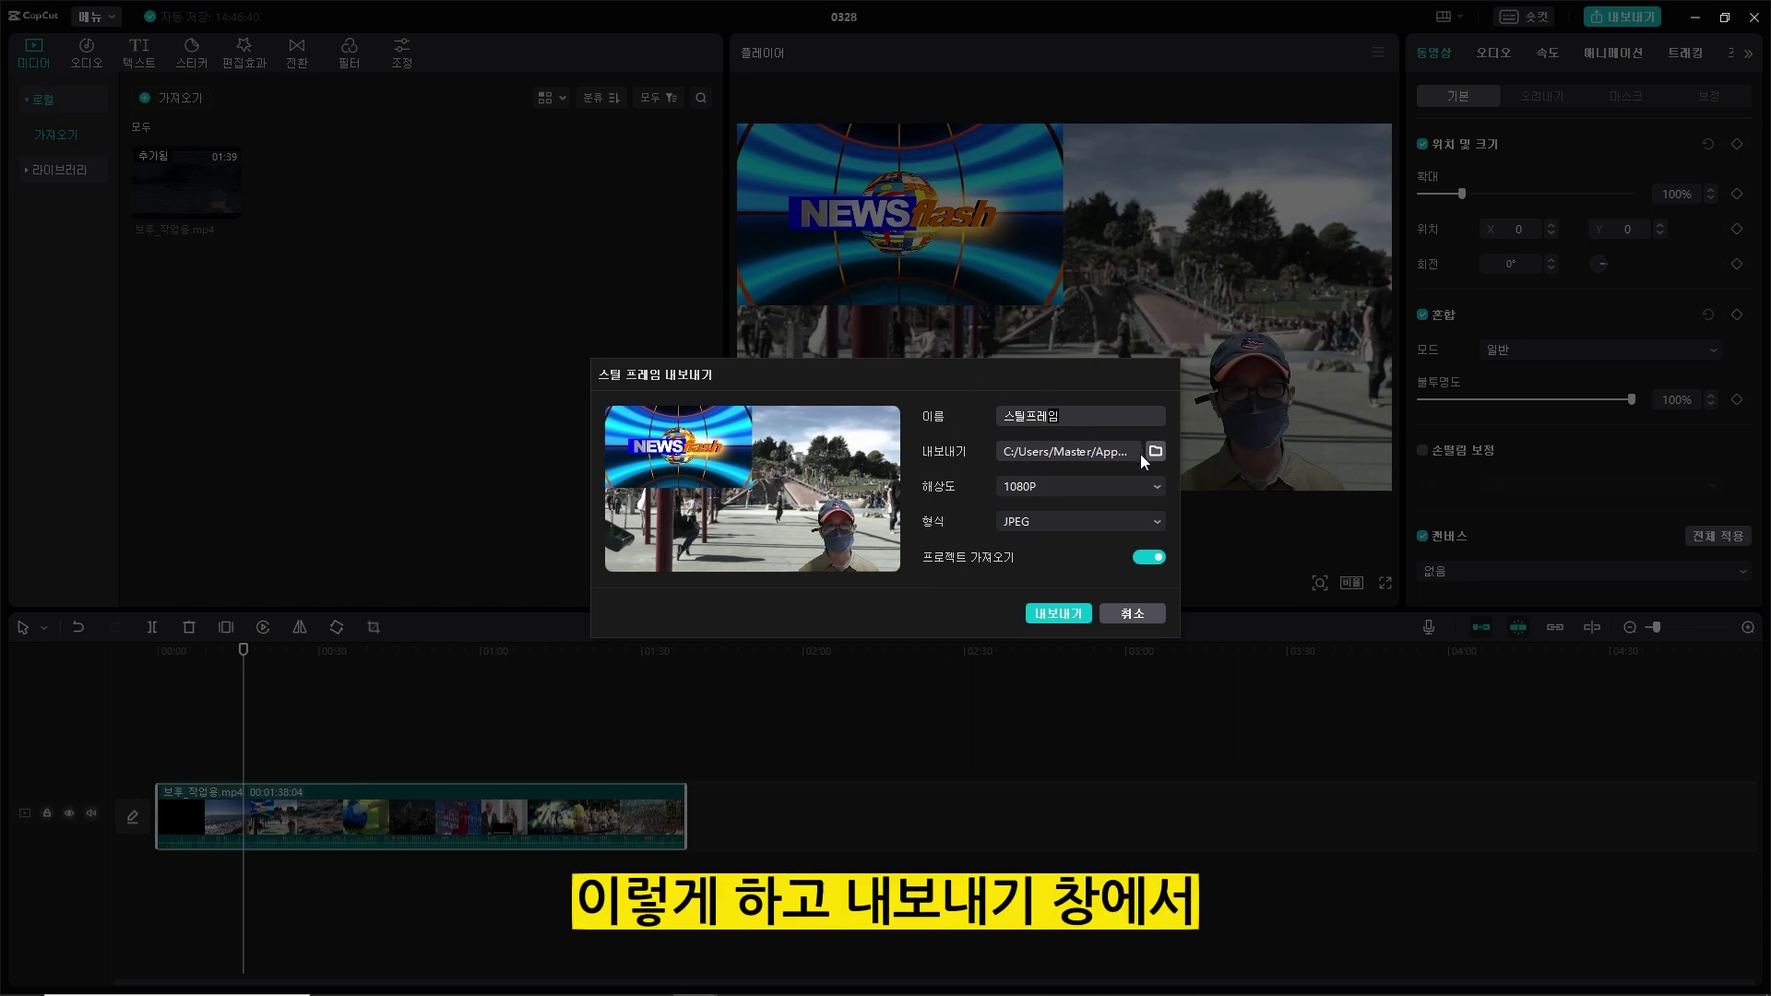
Set the export location to local disk D: and export the still frame.
left_click(1153, 451)
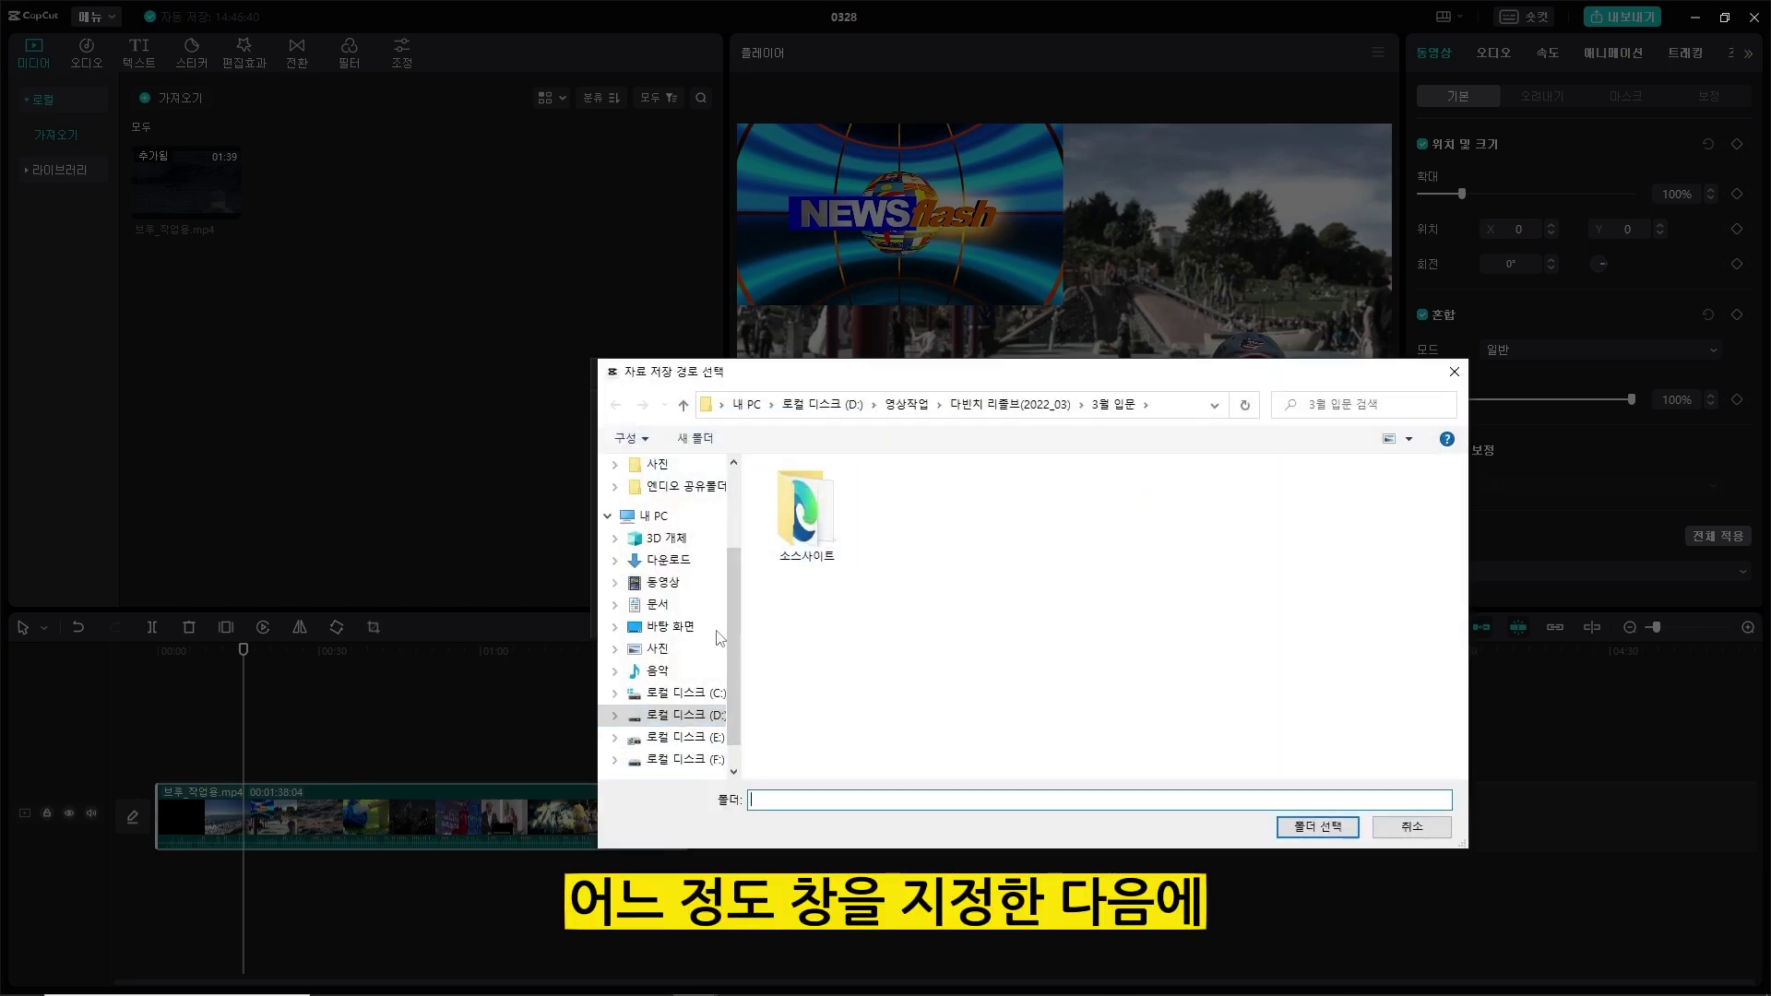
left_click(685, 715)
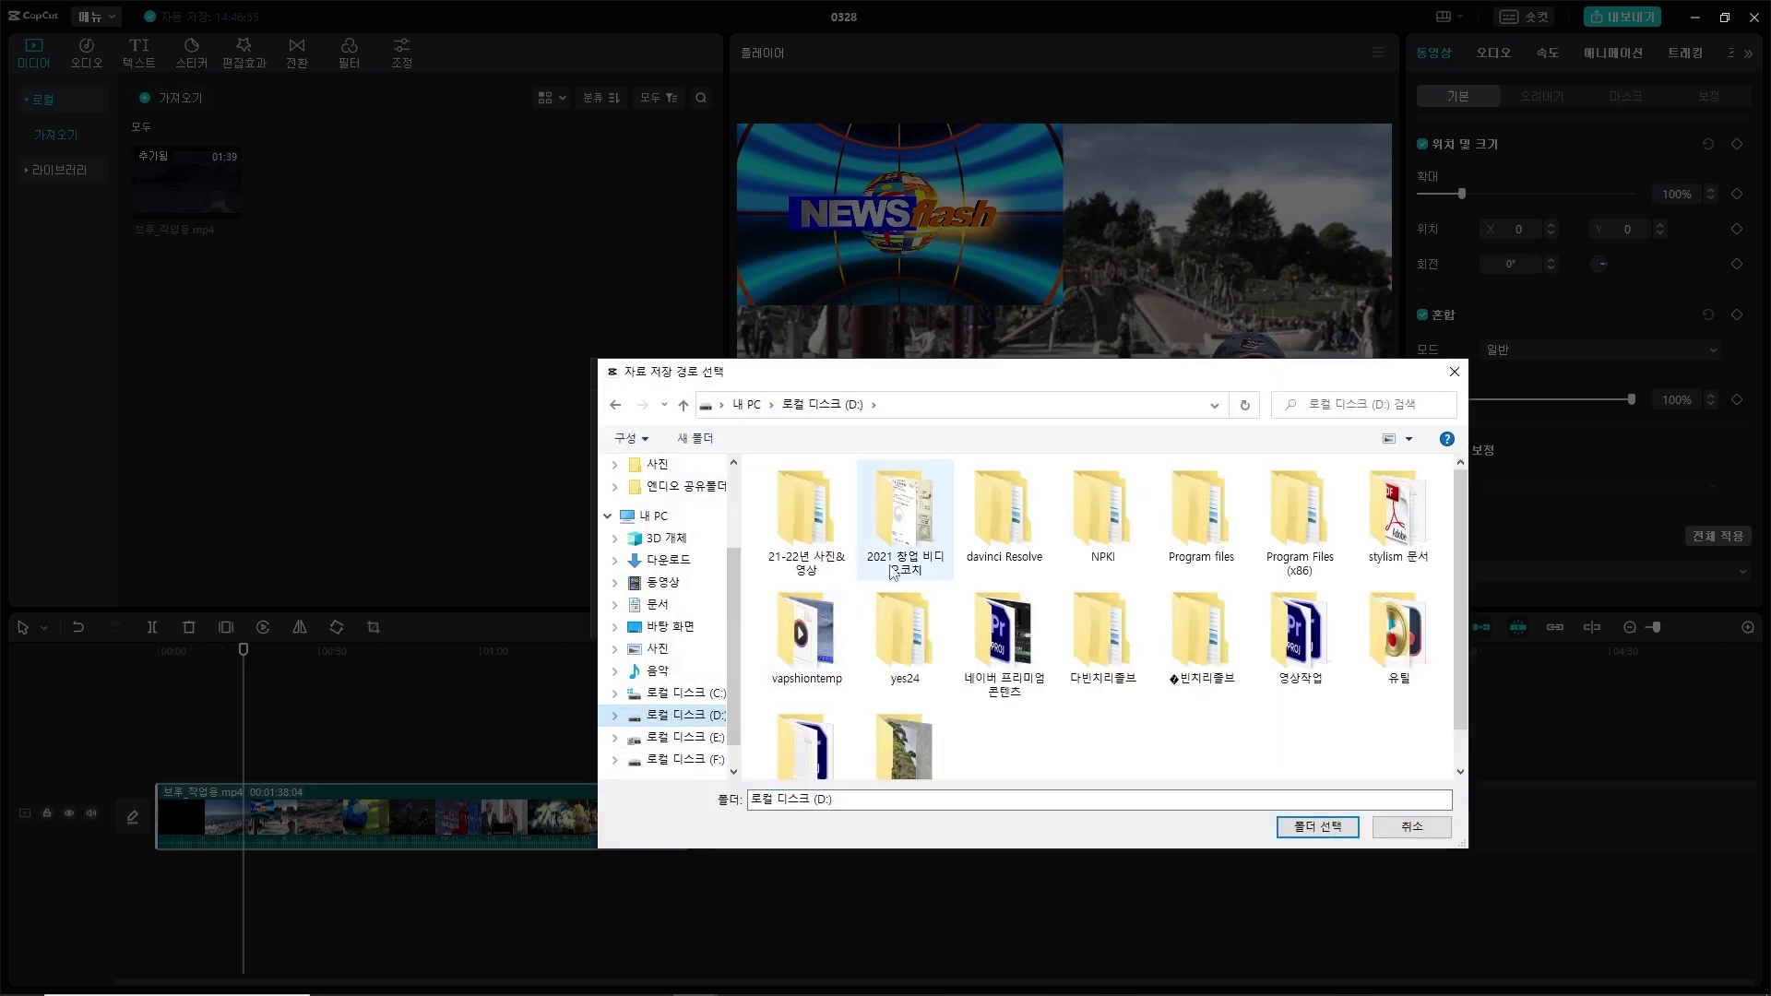
key("Return")
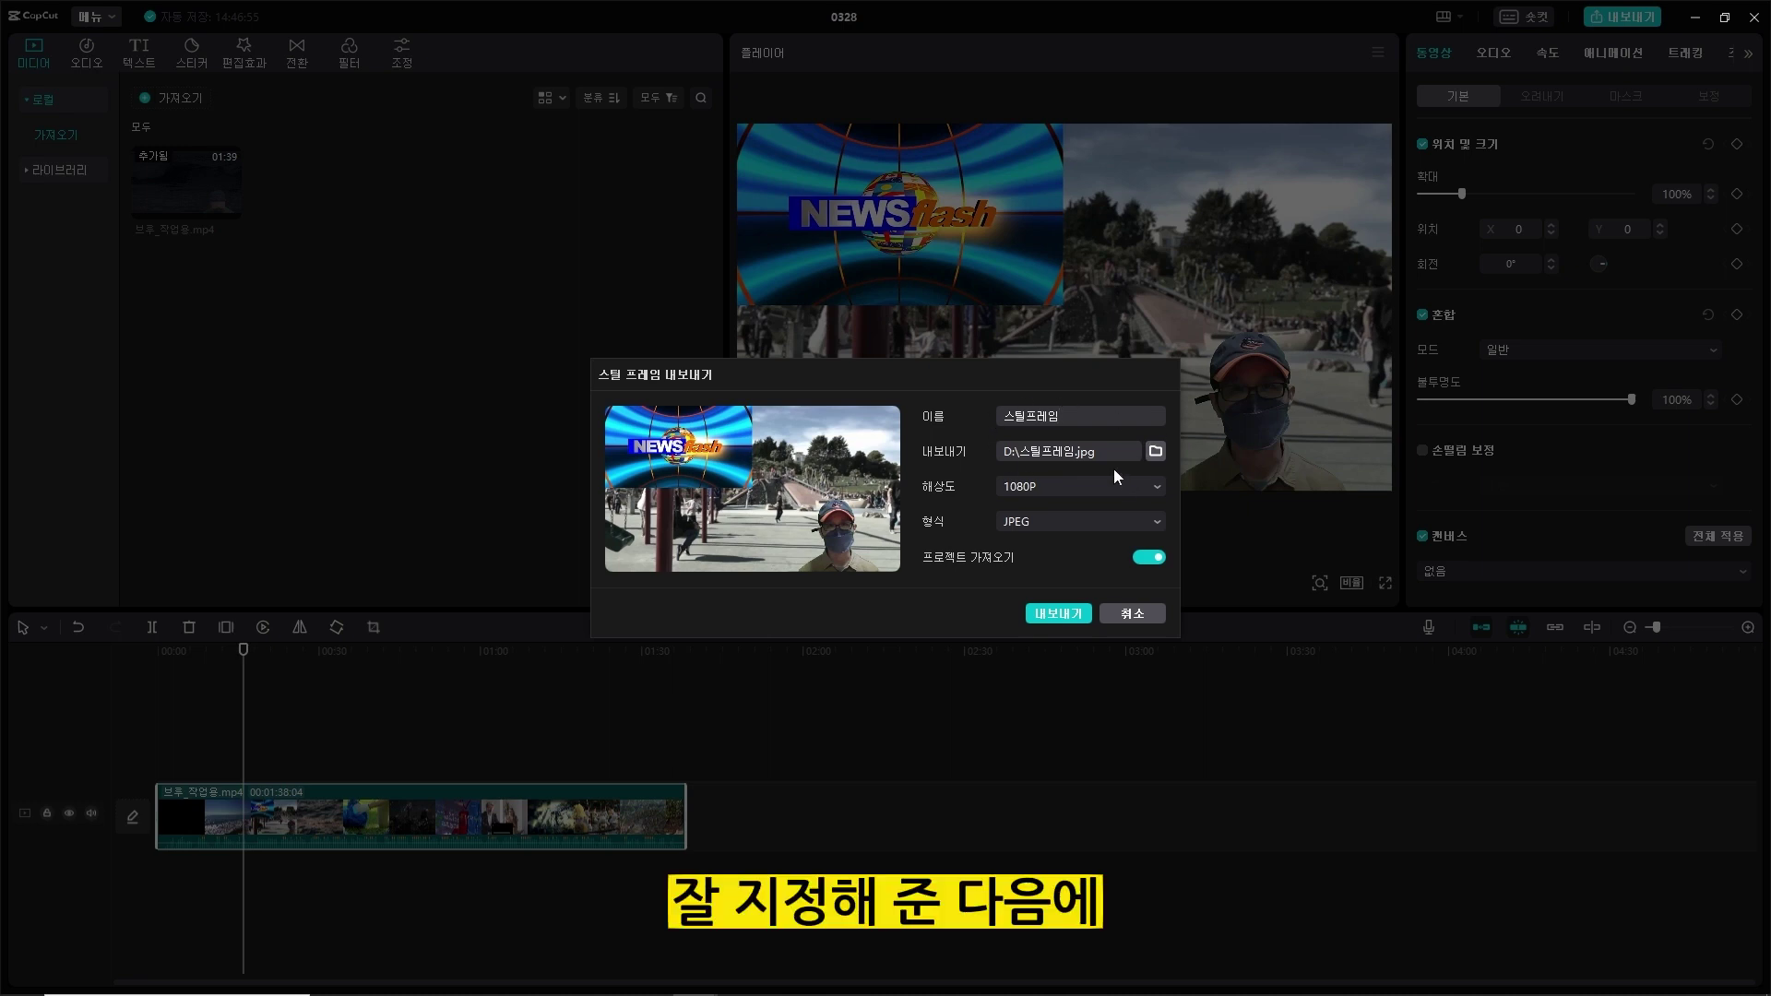
left_click(1071, 624)
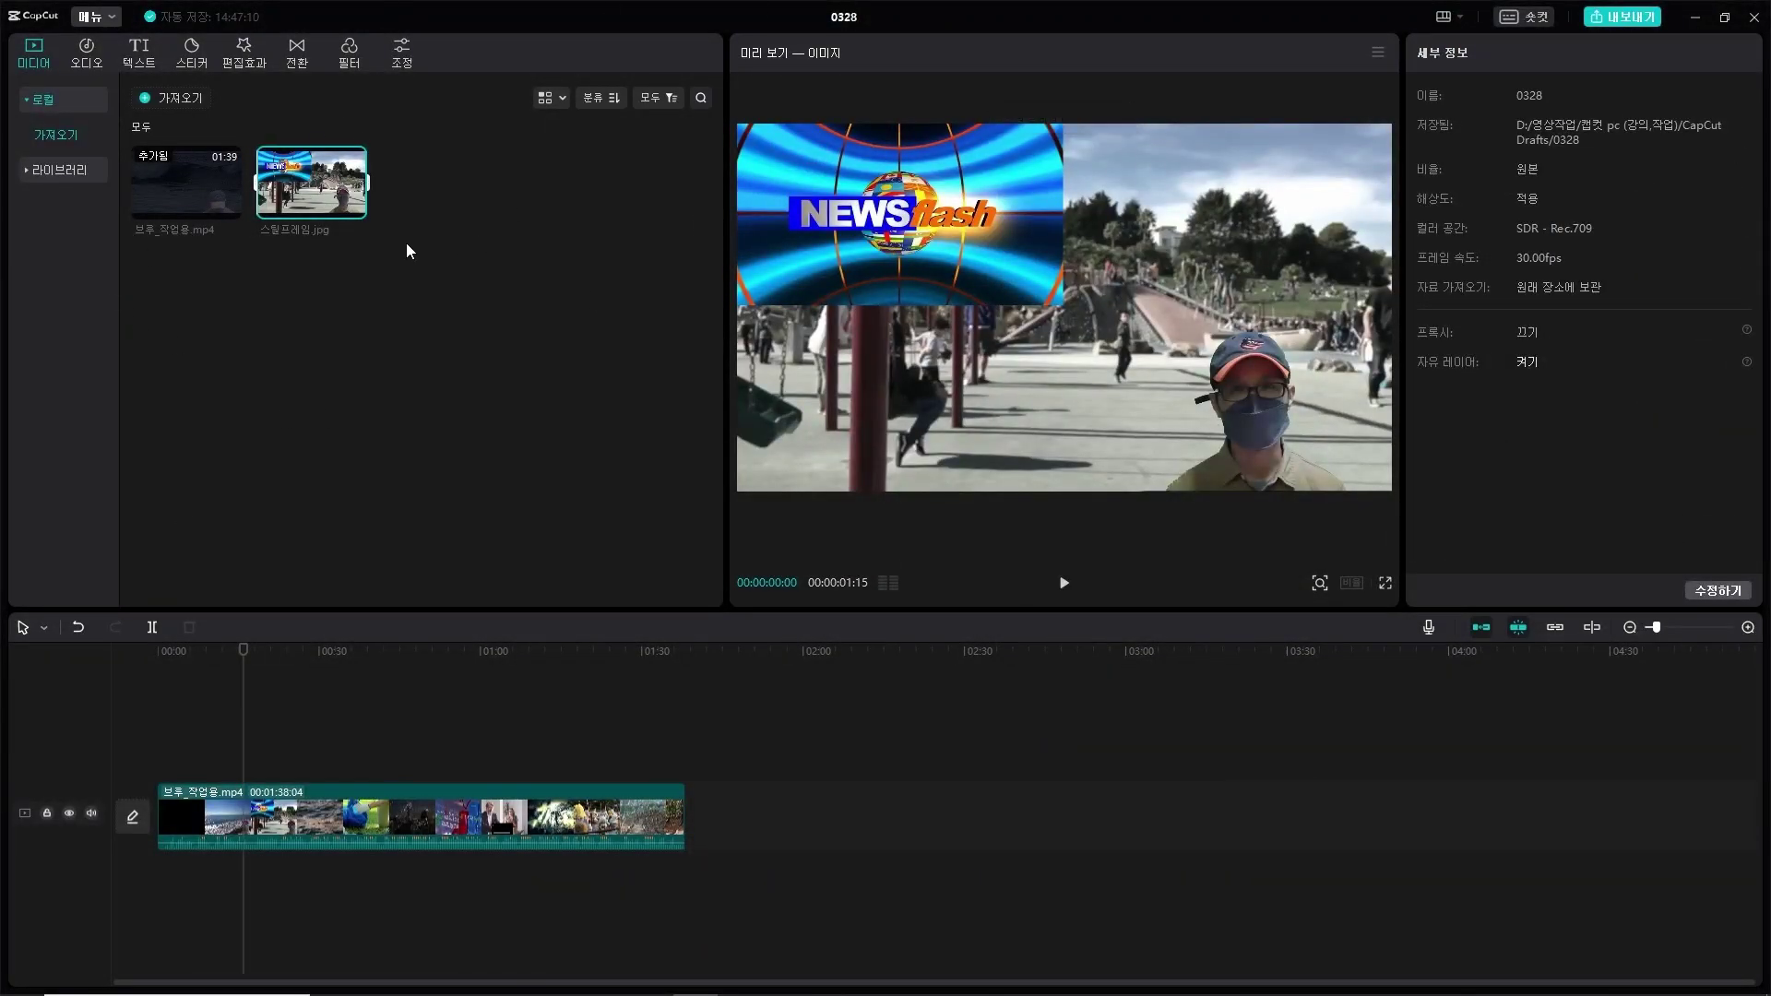
Scrub the timeline to about 00:00:53:05 to view a different frame of the video.
left_click_drag(311, 183, 249, 203)
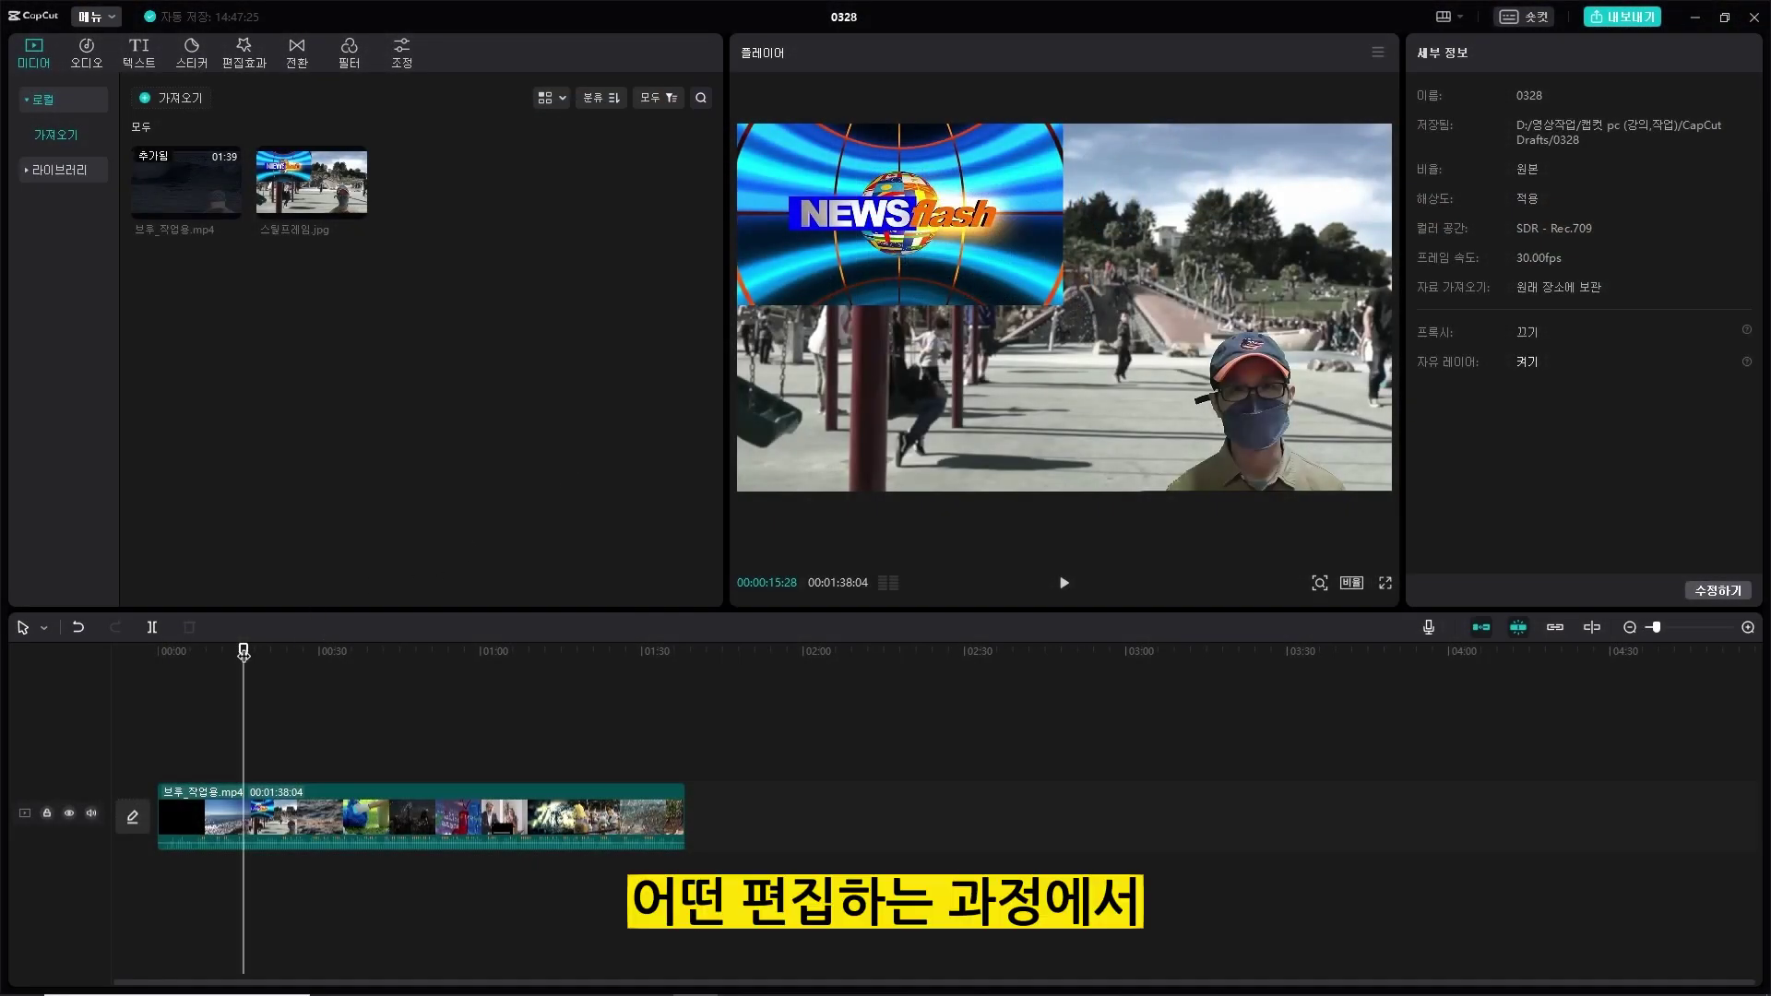
left_click_drag(243, 650, 444, 653)
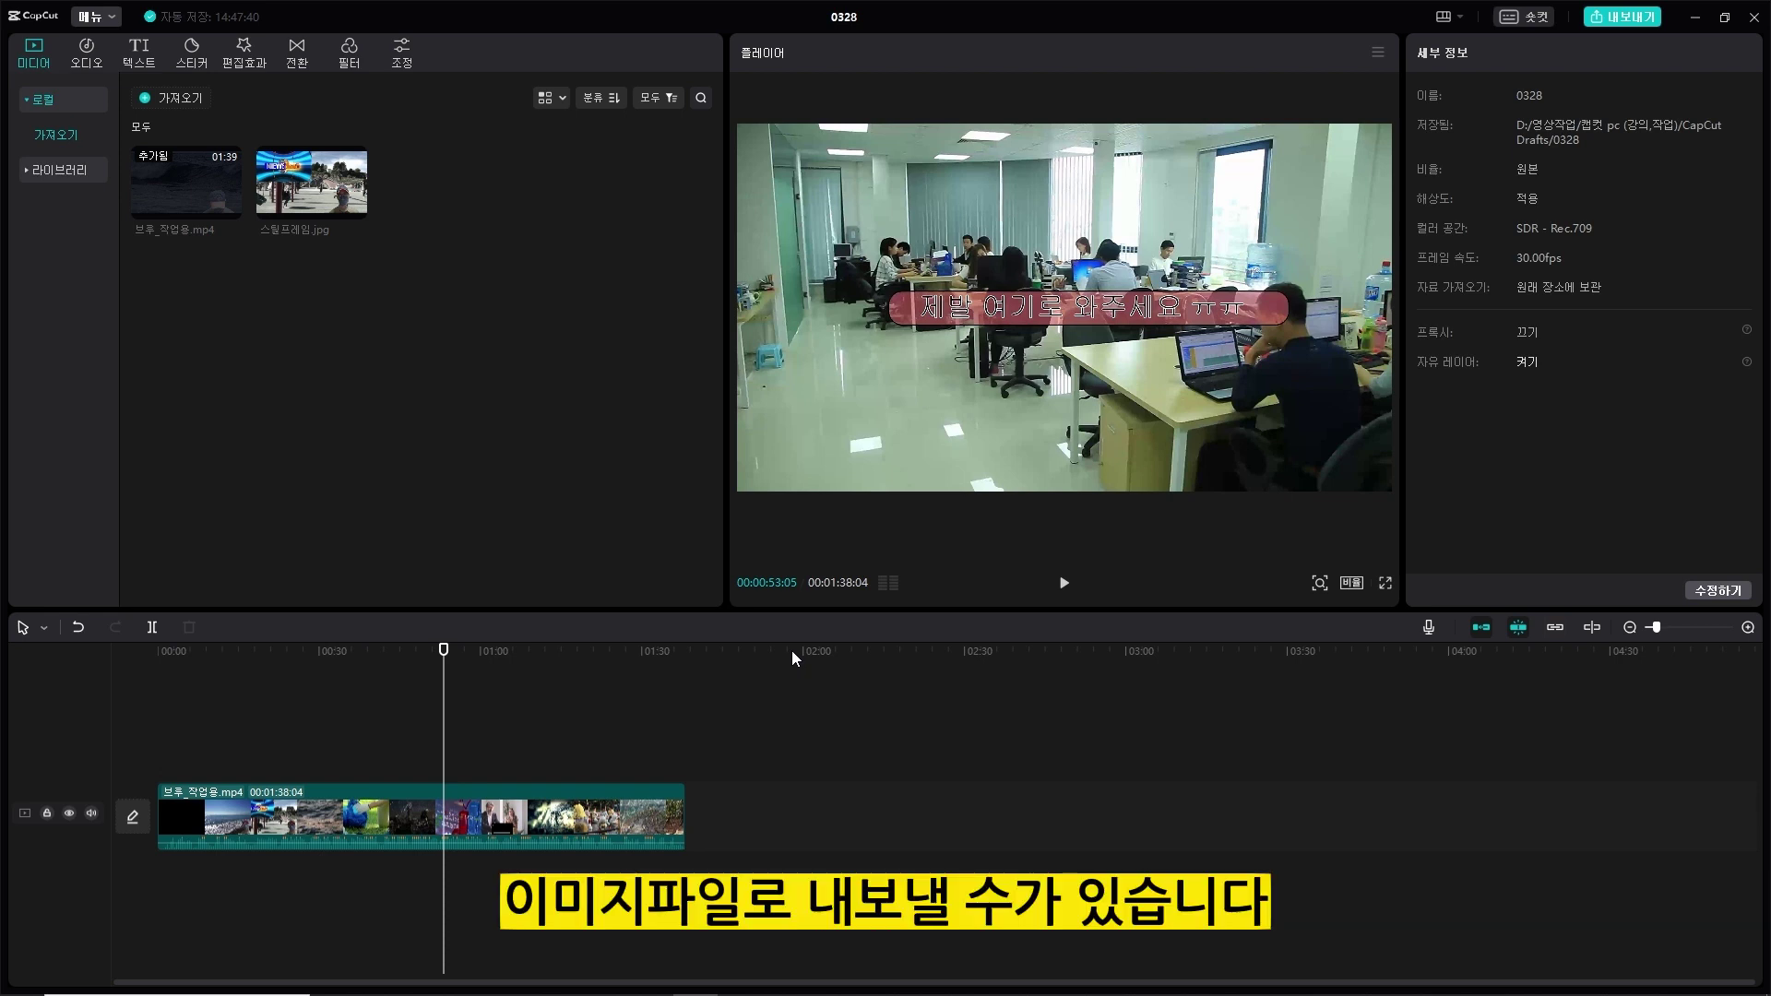
Clear the still frame export shortcut, reassign it to Ctrl+P and save the shortcut settings.
left_click(1522, 16)
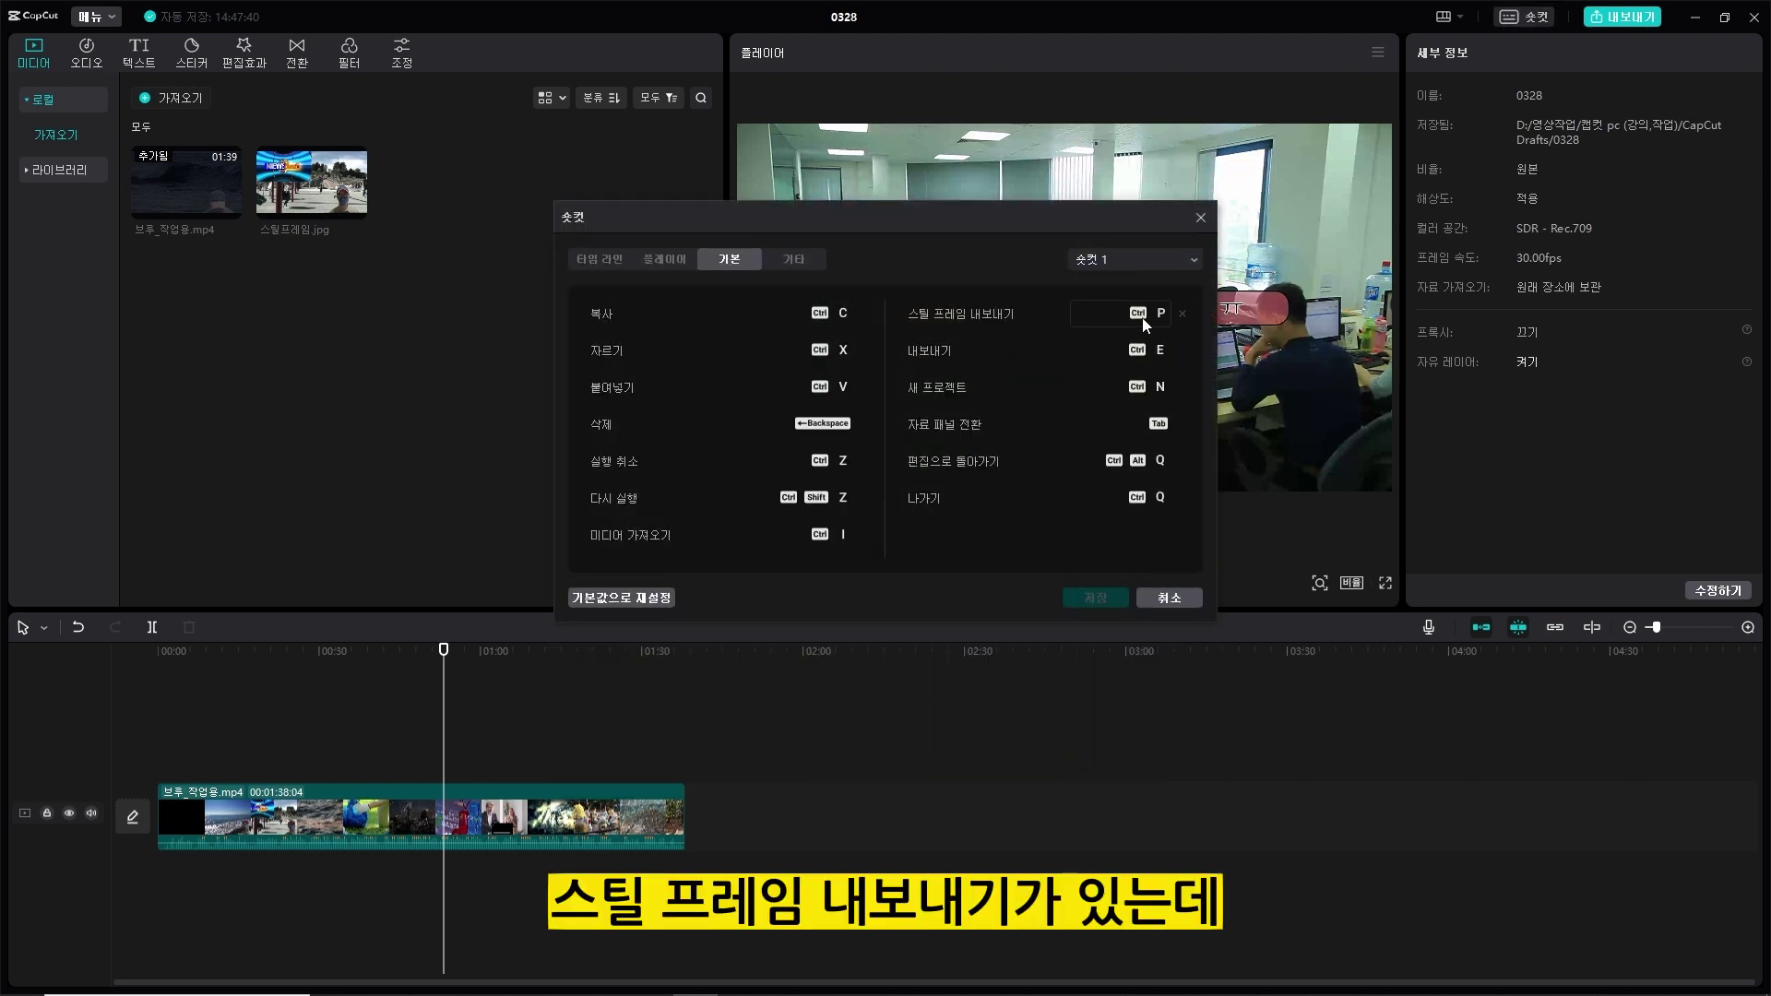
left_click(1183, 315)
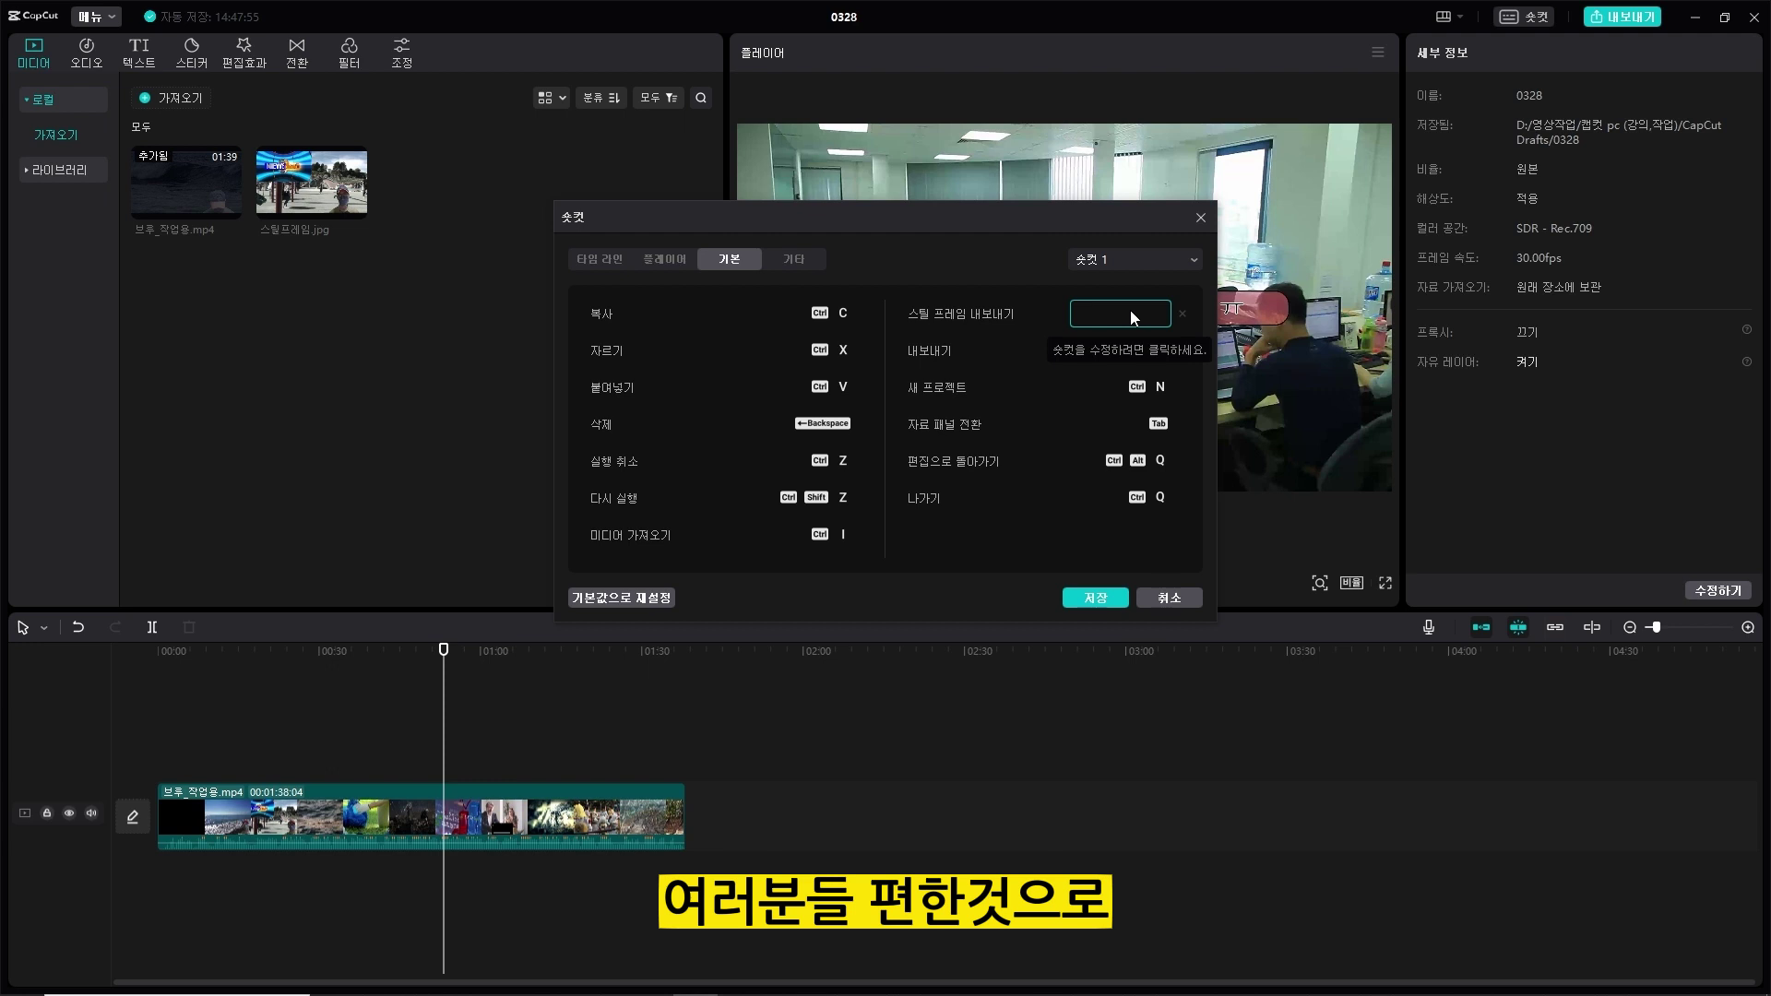
key("ctrl+p")
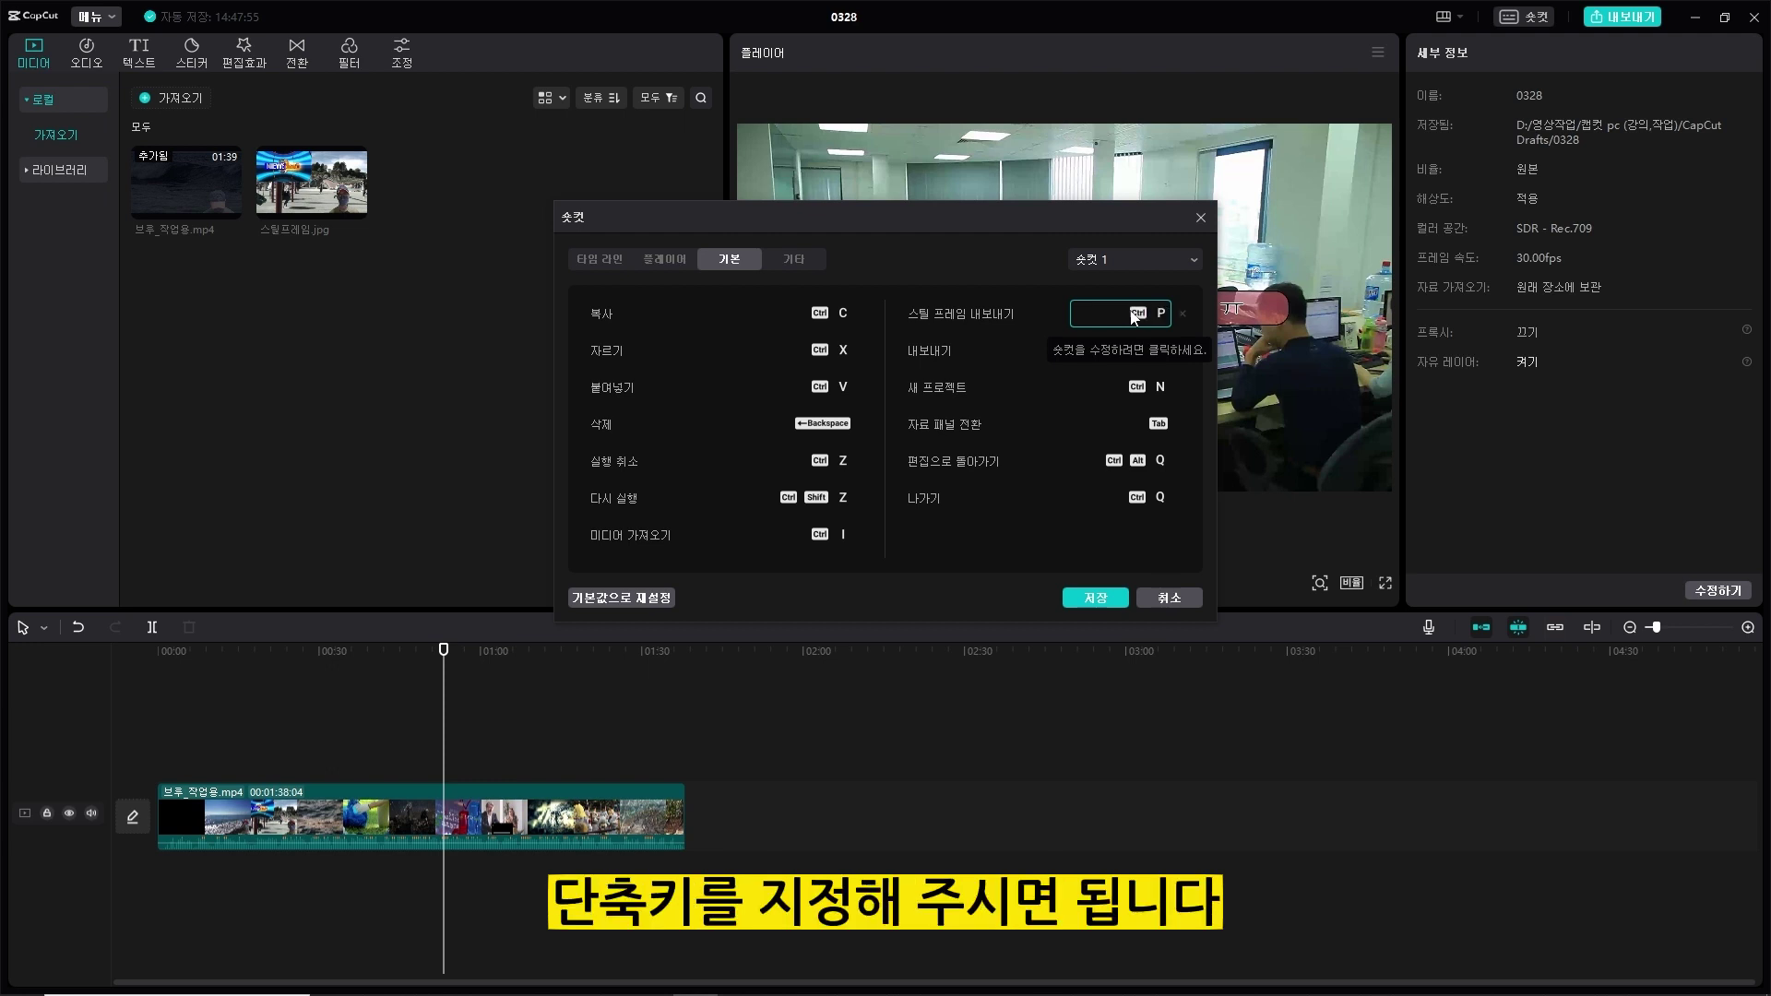
left_click(1097, 599)
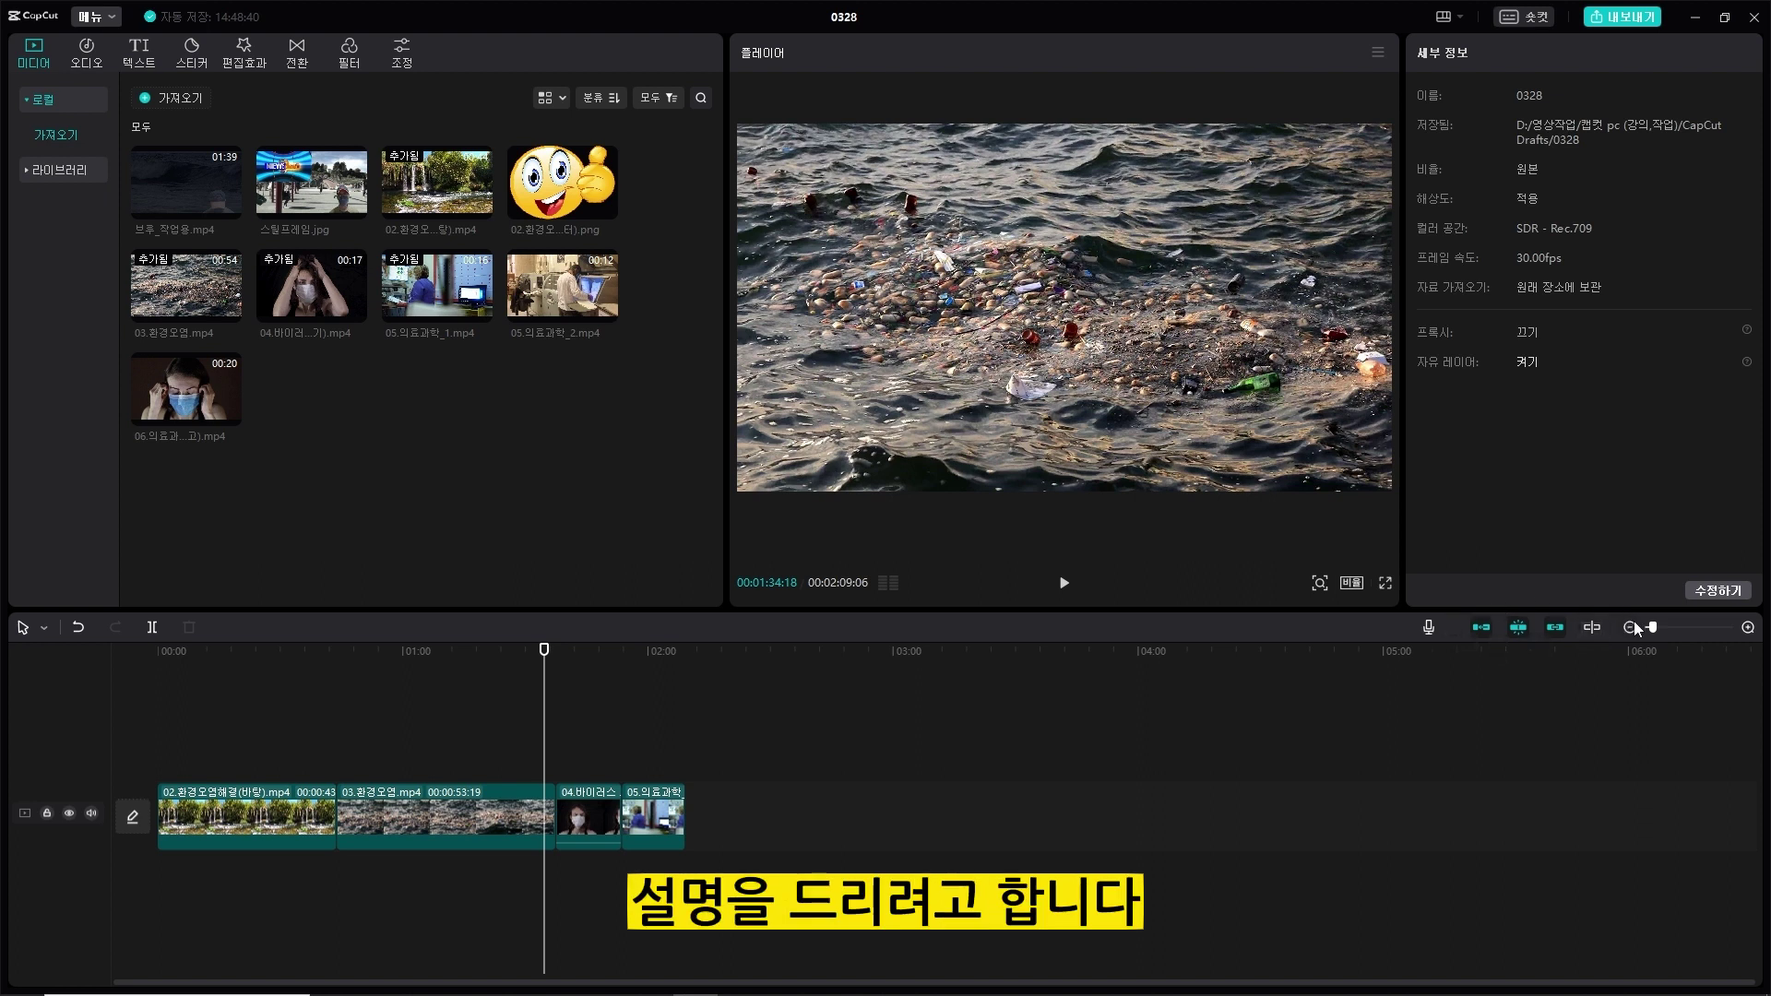
Turn on the timeline's preview axis and place the playhead at about 00:01:32:24.
left_click(1487, 633)
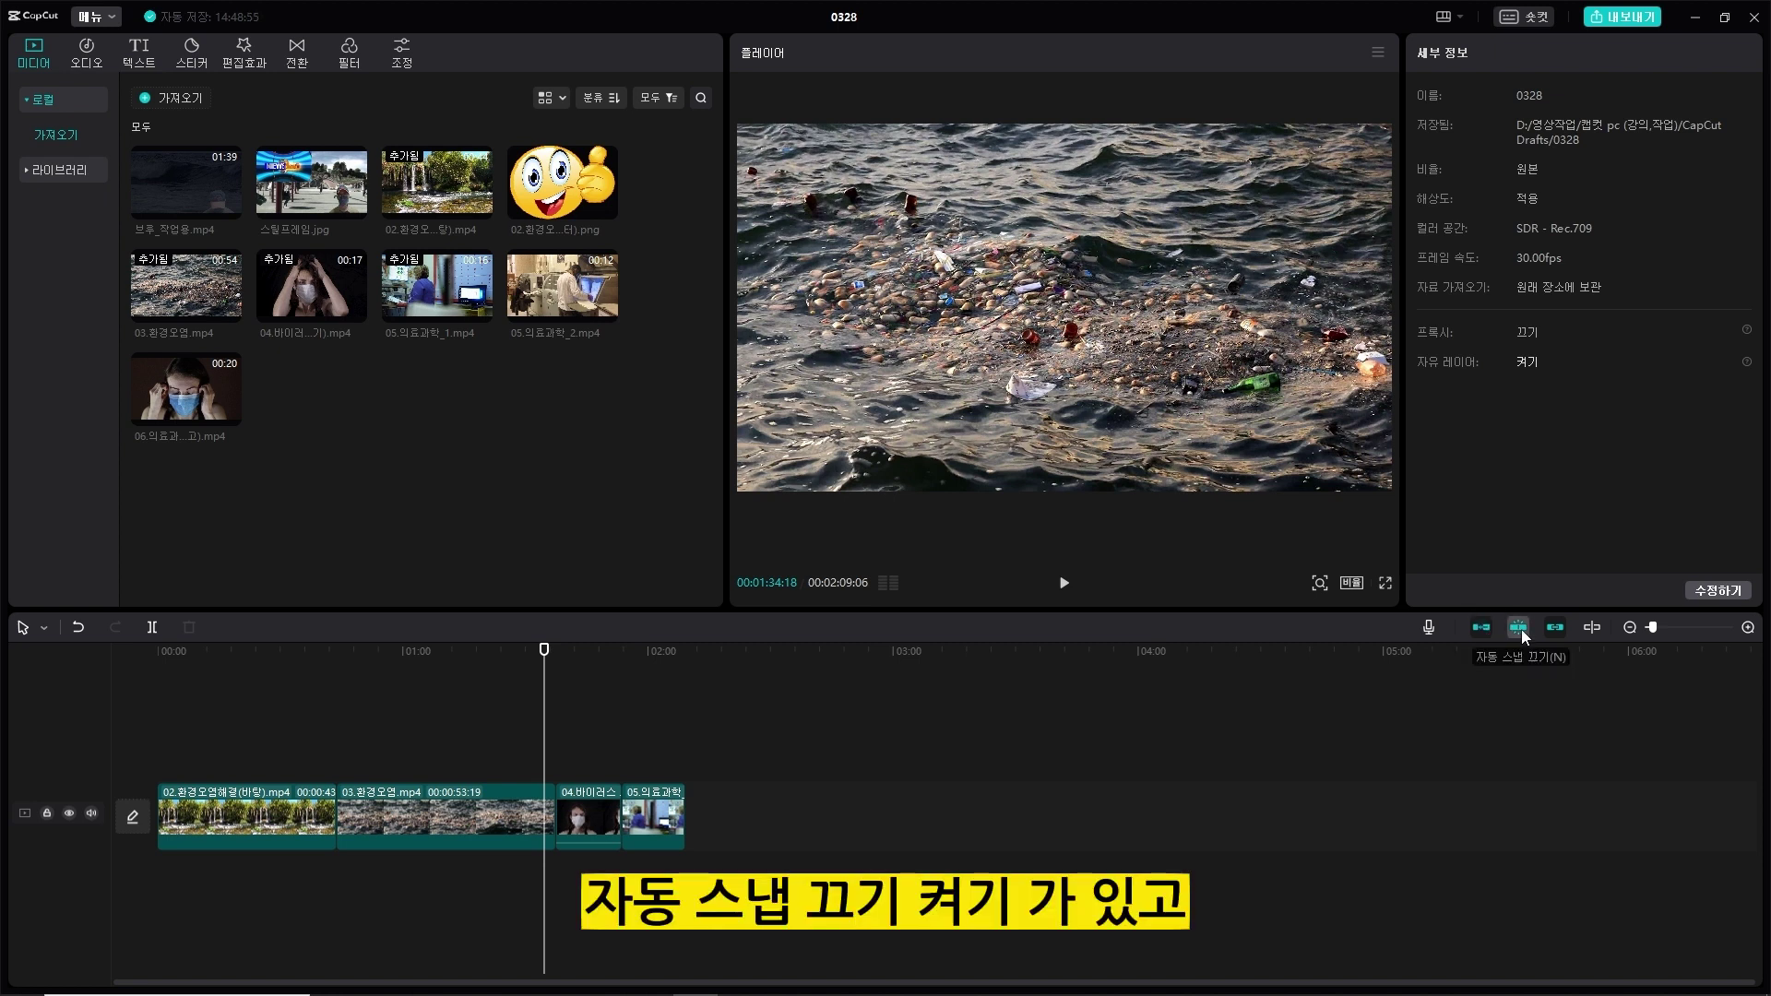
left_click(1595, 628)
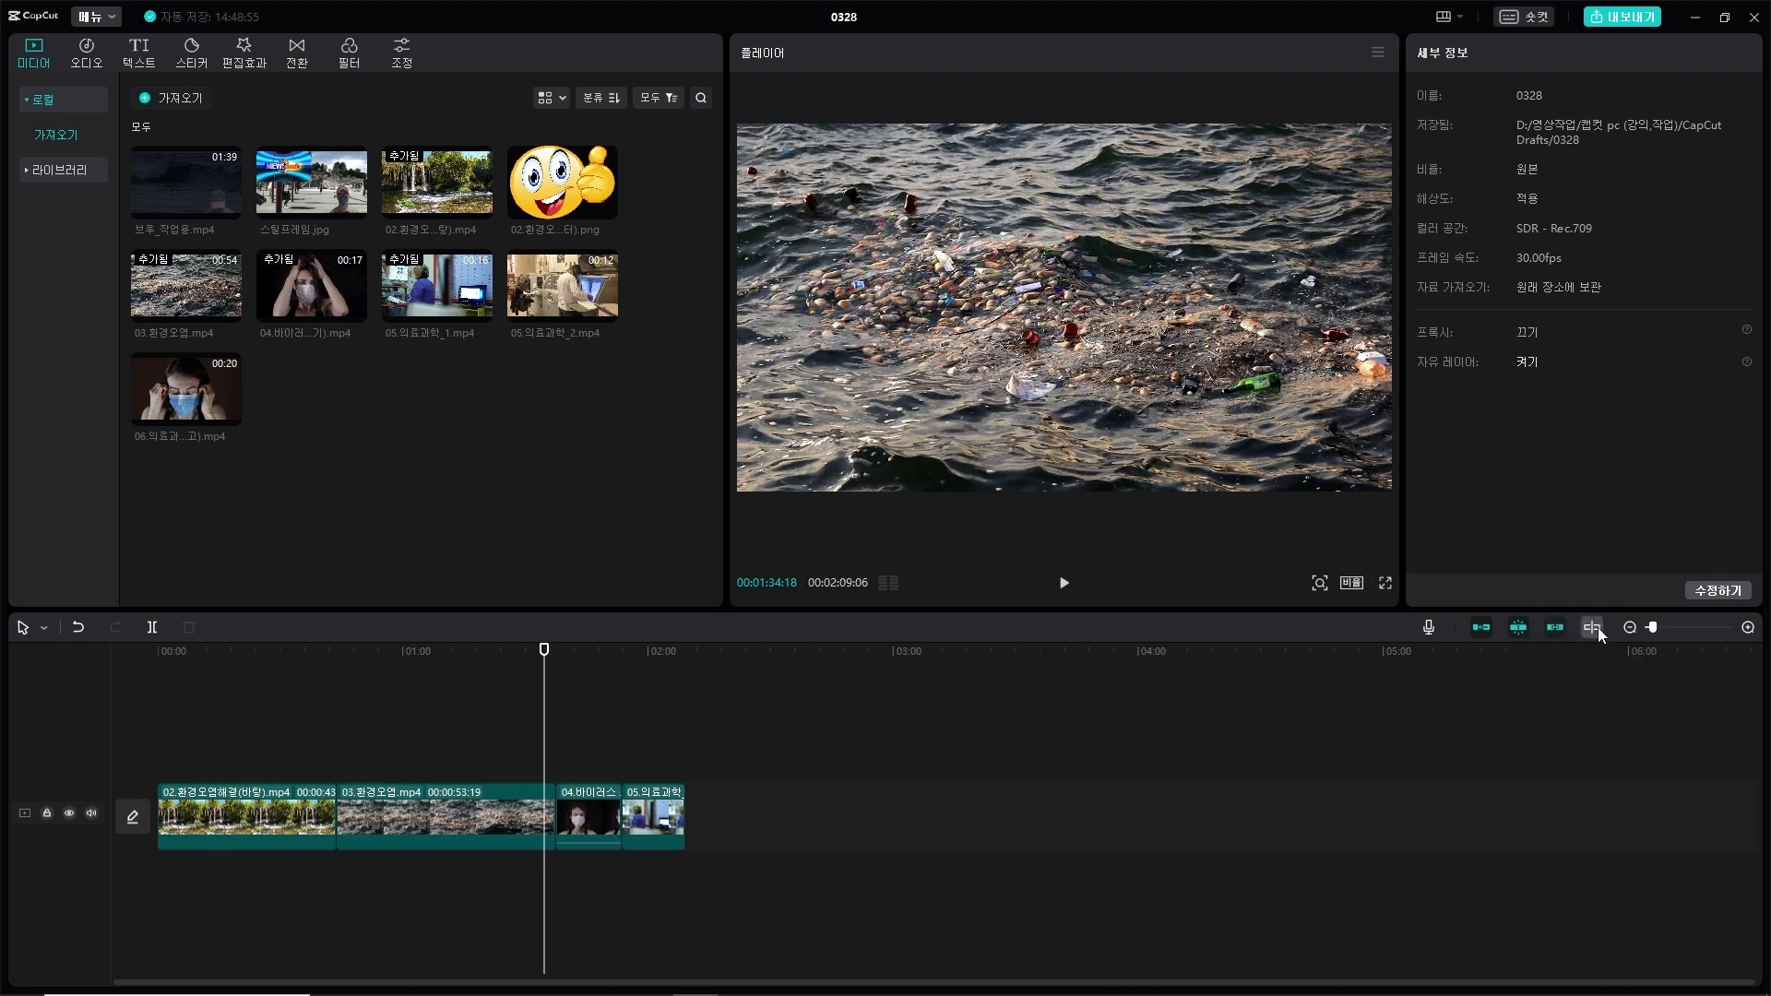
left_click(1595, 628)
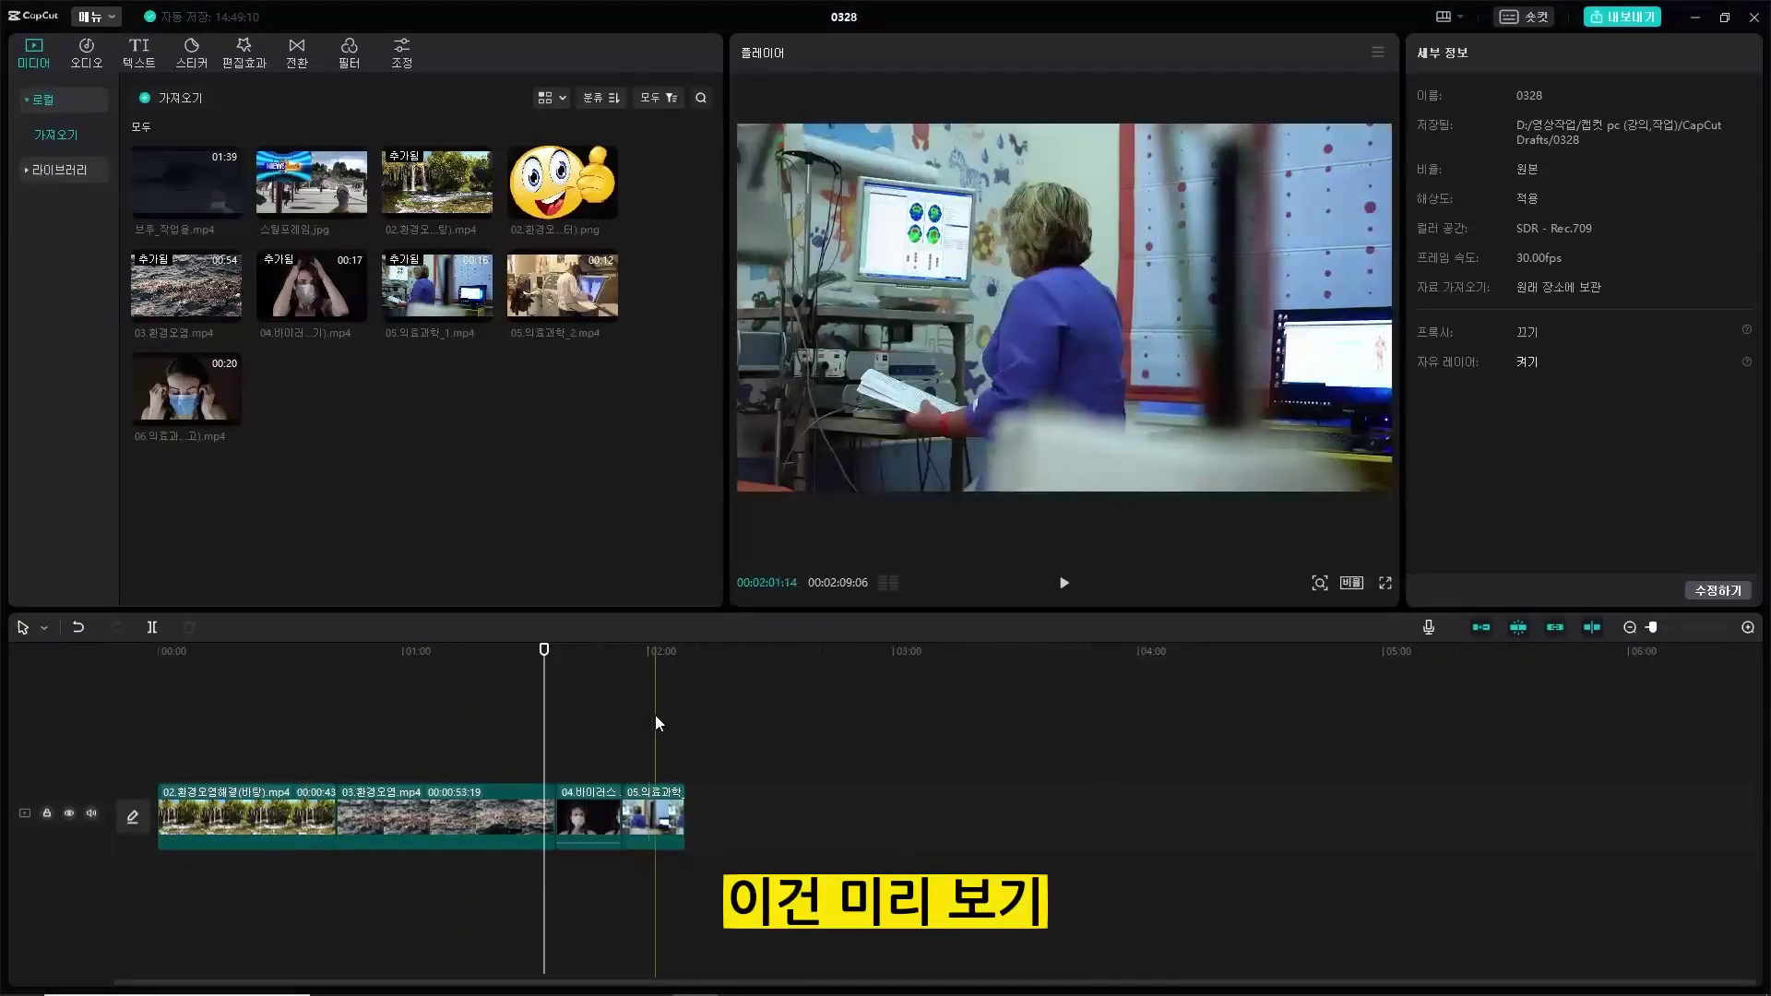
left_click(537, 680)
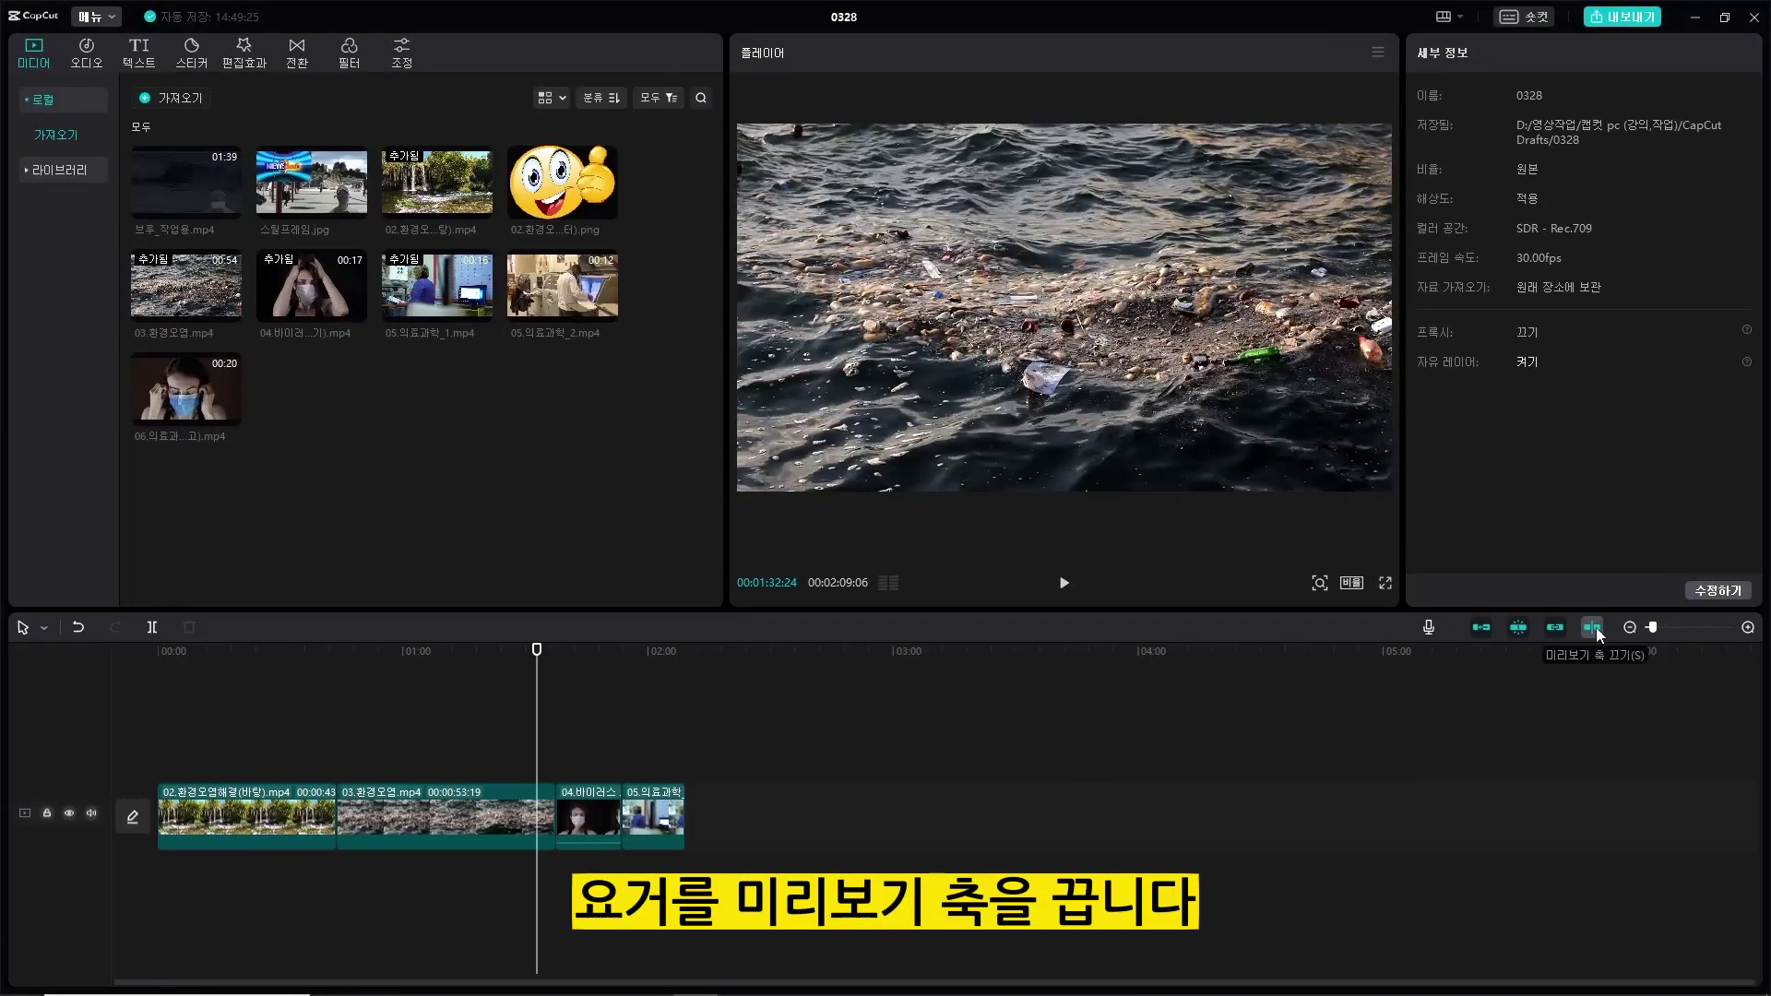
Turn off the timeline's preview axis and move the last clip, 05.의료과학, to the start of the main track.
left_click(1594, 627)
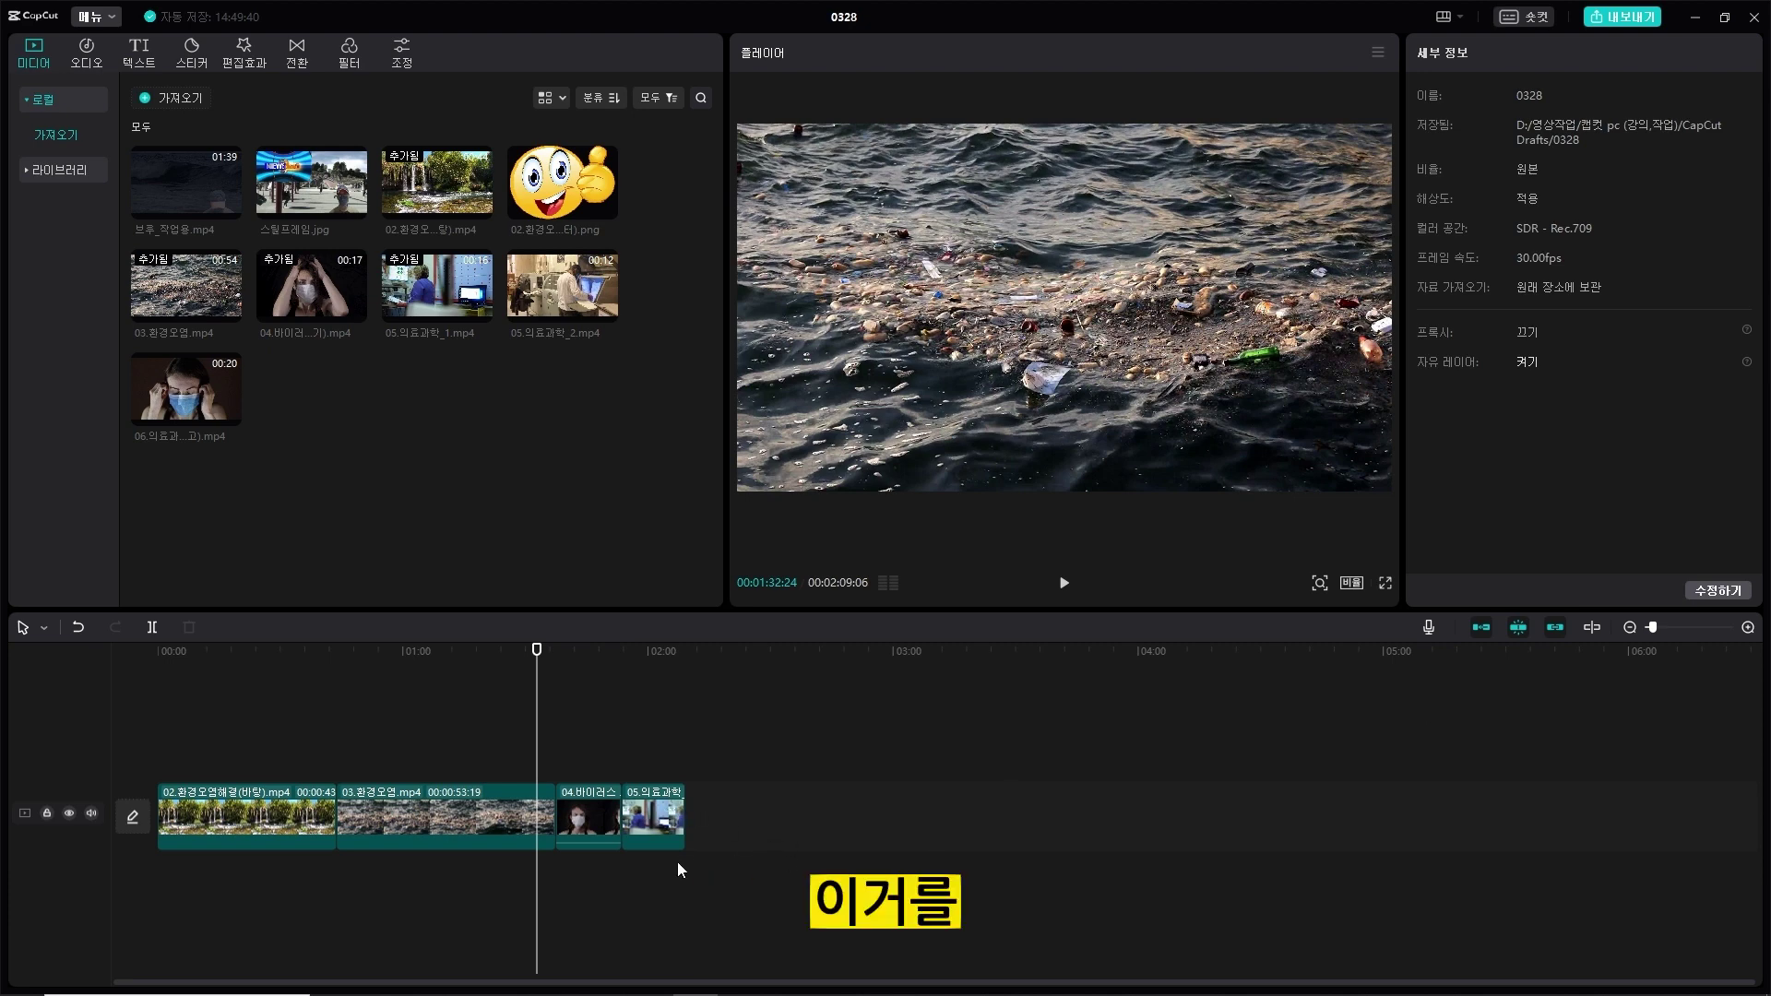
mouse_move(657, 815)
left_mouse_down()
mouse_move(1133, 821)
mouse_move(676, 826)
mouse_move(1030, 822)
left_mouse_up()
left_click_drag(673, 799, 1134, 820)
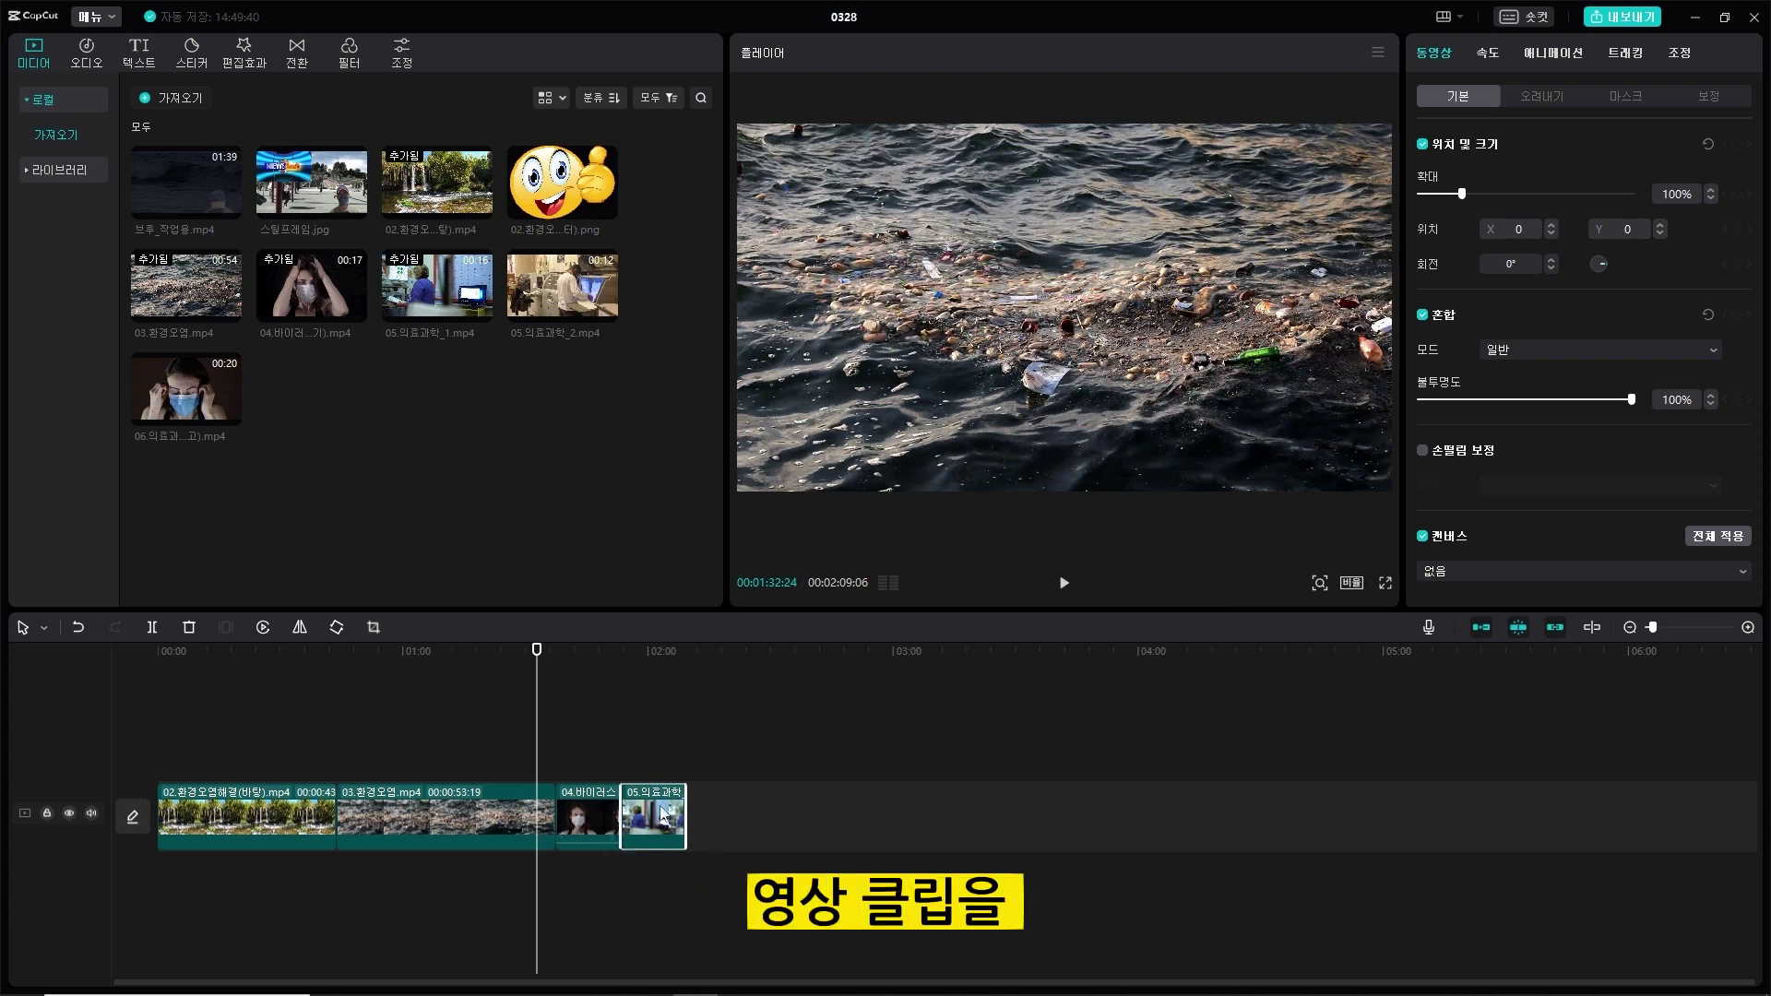
left_click_drag(663, 815, 148, 818)
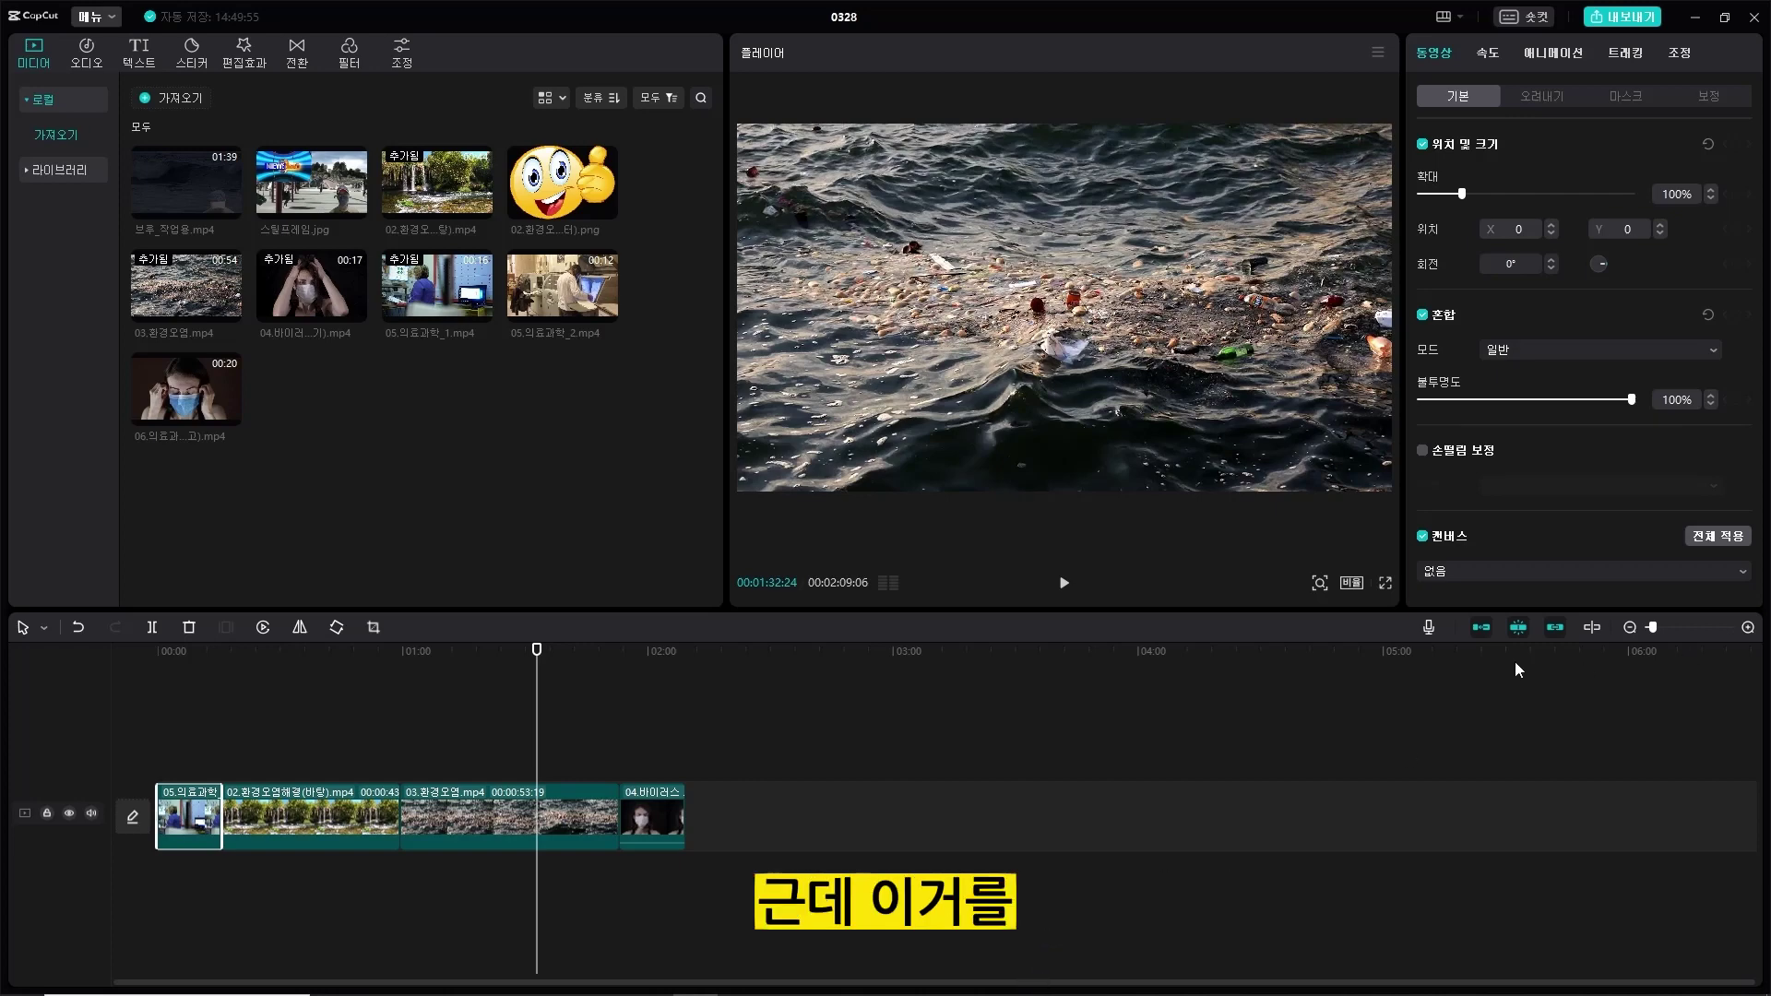
Turn off the main track magnet and move the 04 clip to about 03:20 and the 03 clip to about 01:45.
left_click(1483, 627)
left_click(660, 806)
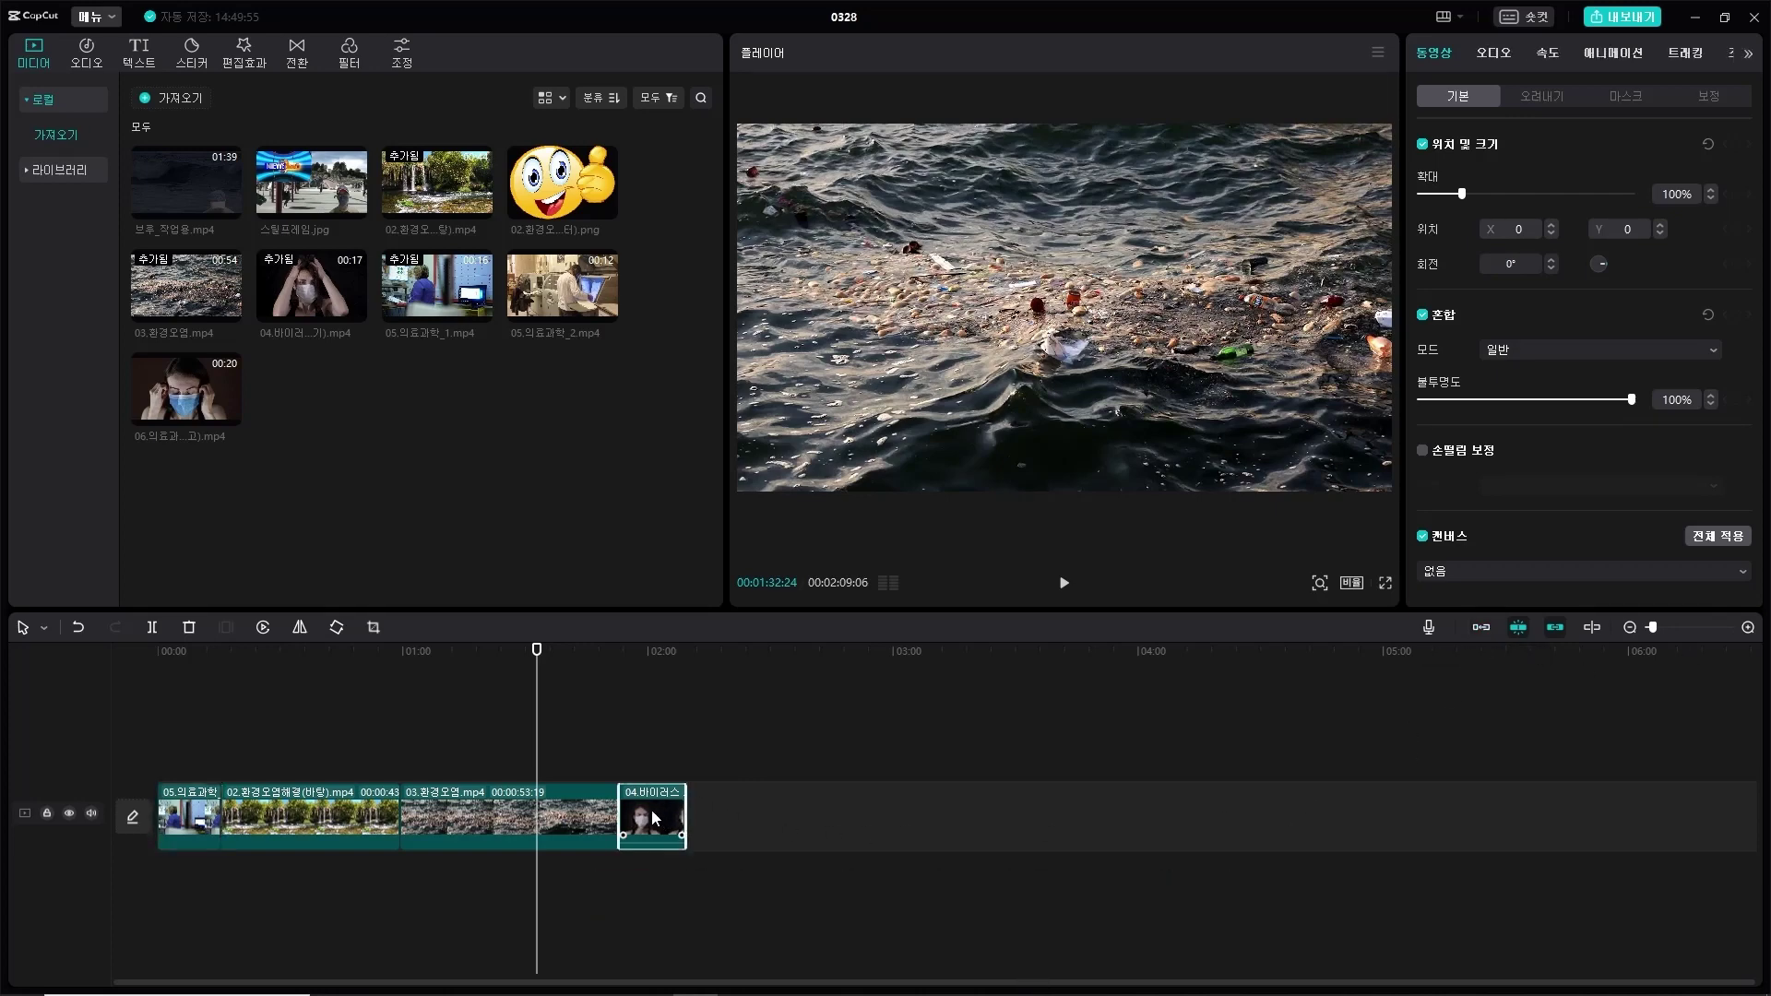
left_click_drag(651, 810, 1005, 809)
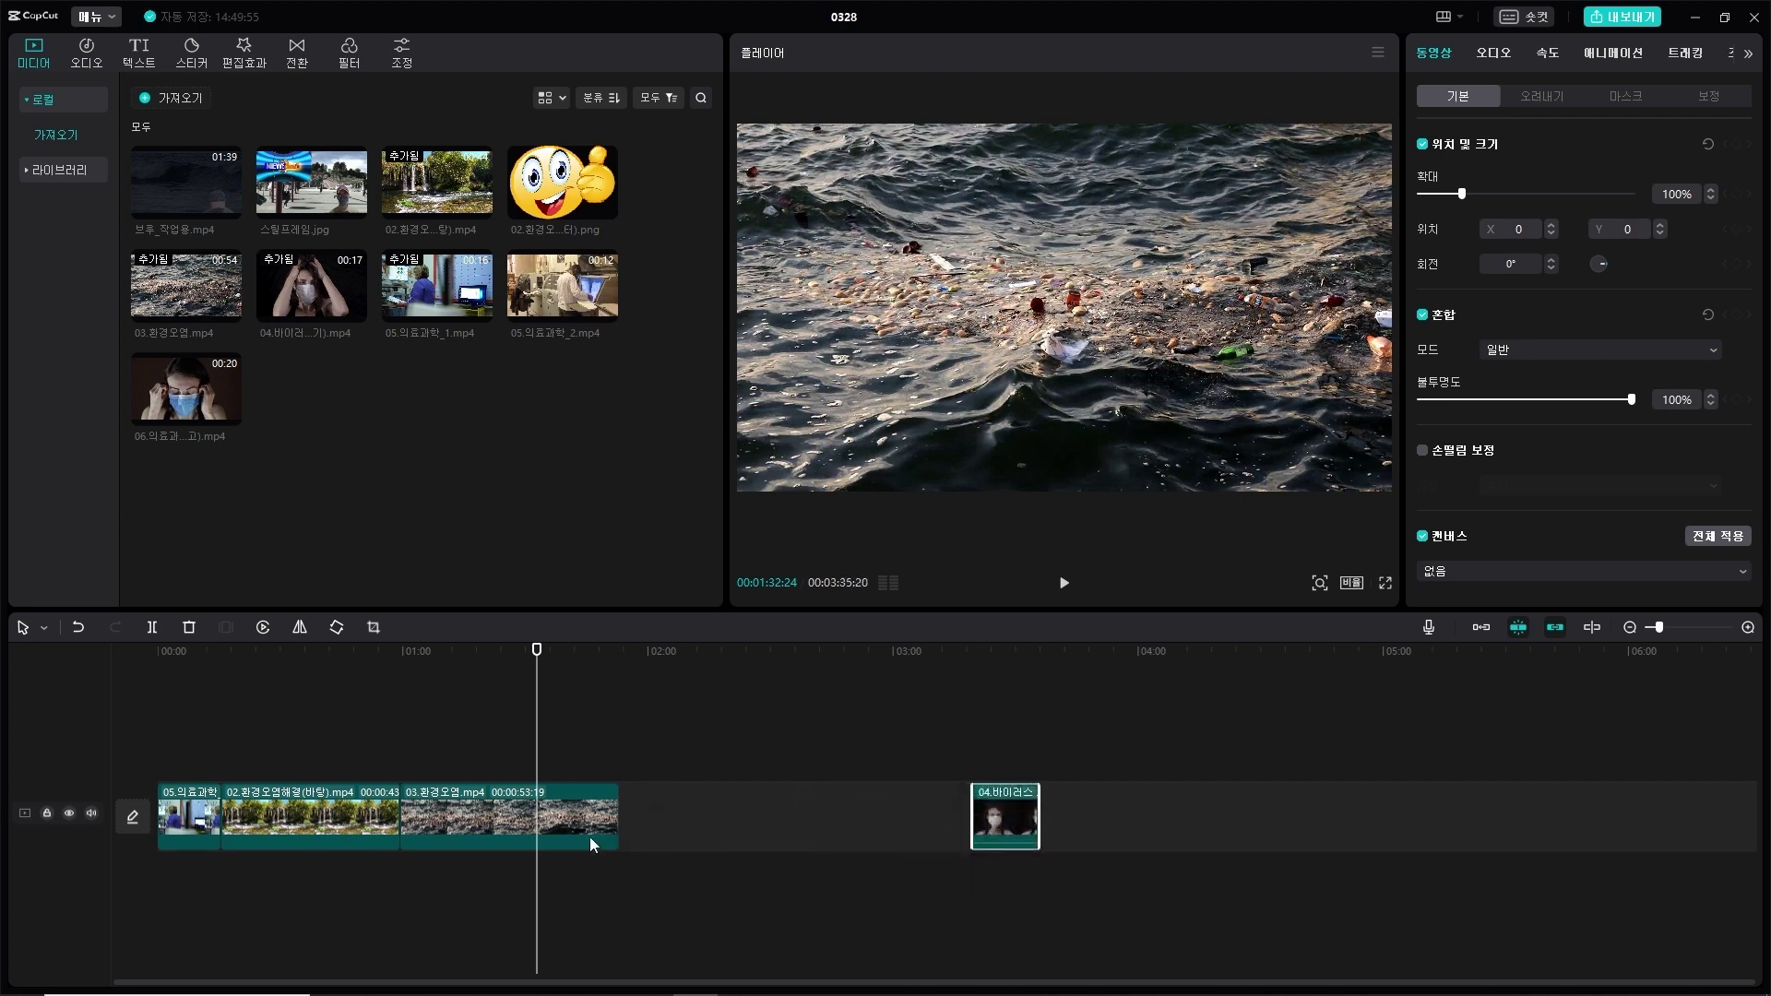
left_click_drag(562, 812, 748, 812)
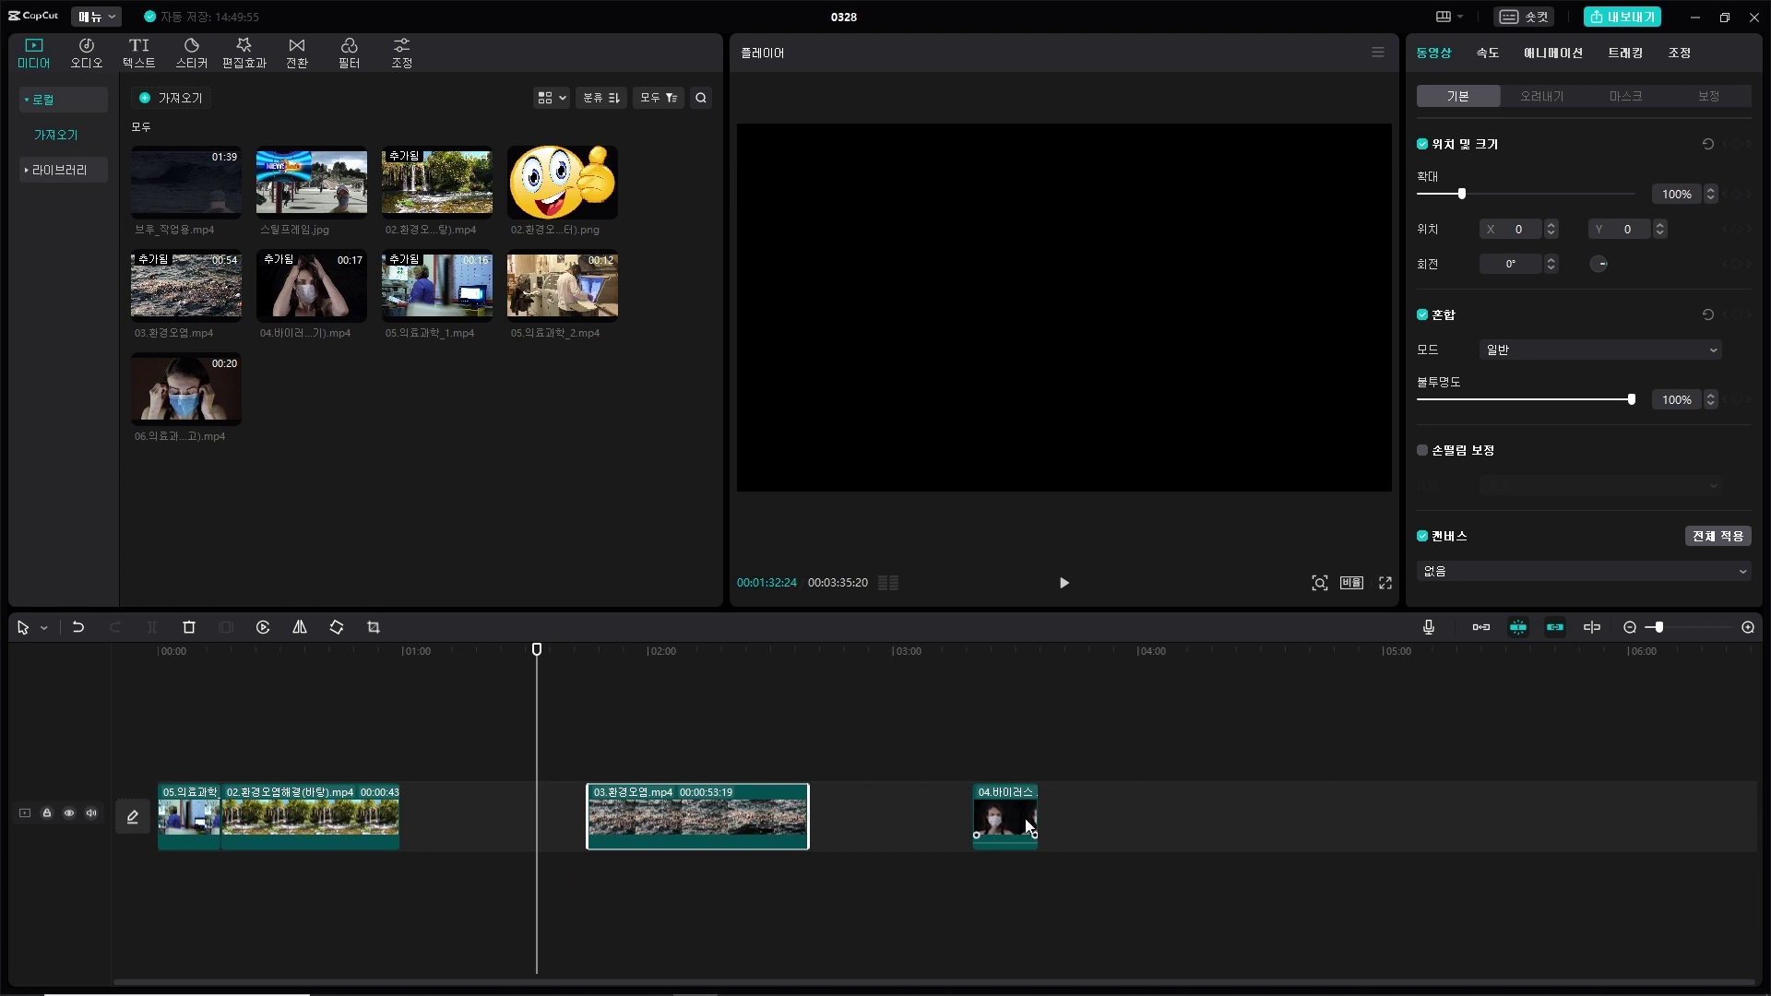
Place the 04 clip directly after the 02 clip and shift the 03 clip to start at about 01:19.
left_click_drag(1028, 824, 461, 816)
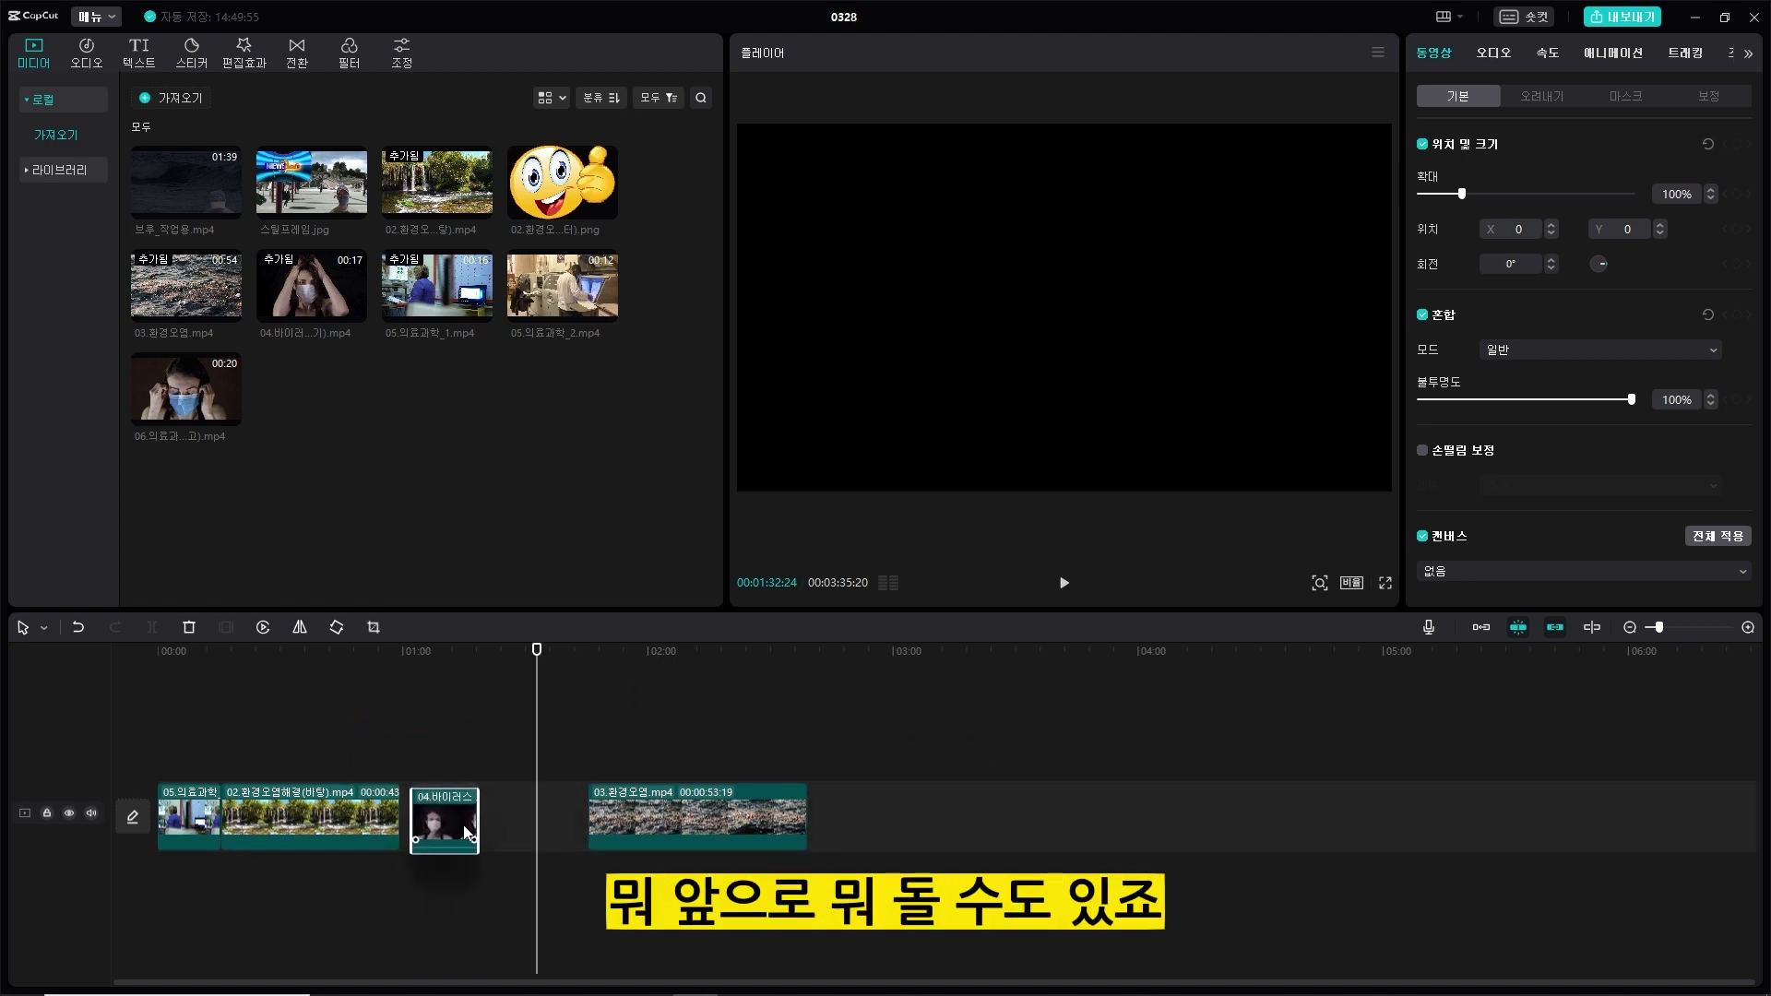
left_click_drag(711, 812, 604, 815)
left_click_drag(435, 811, 203, 812)
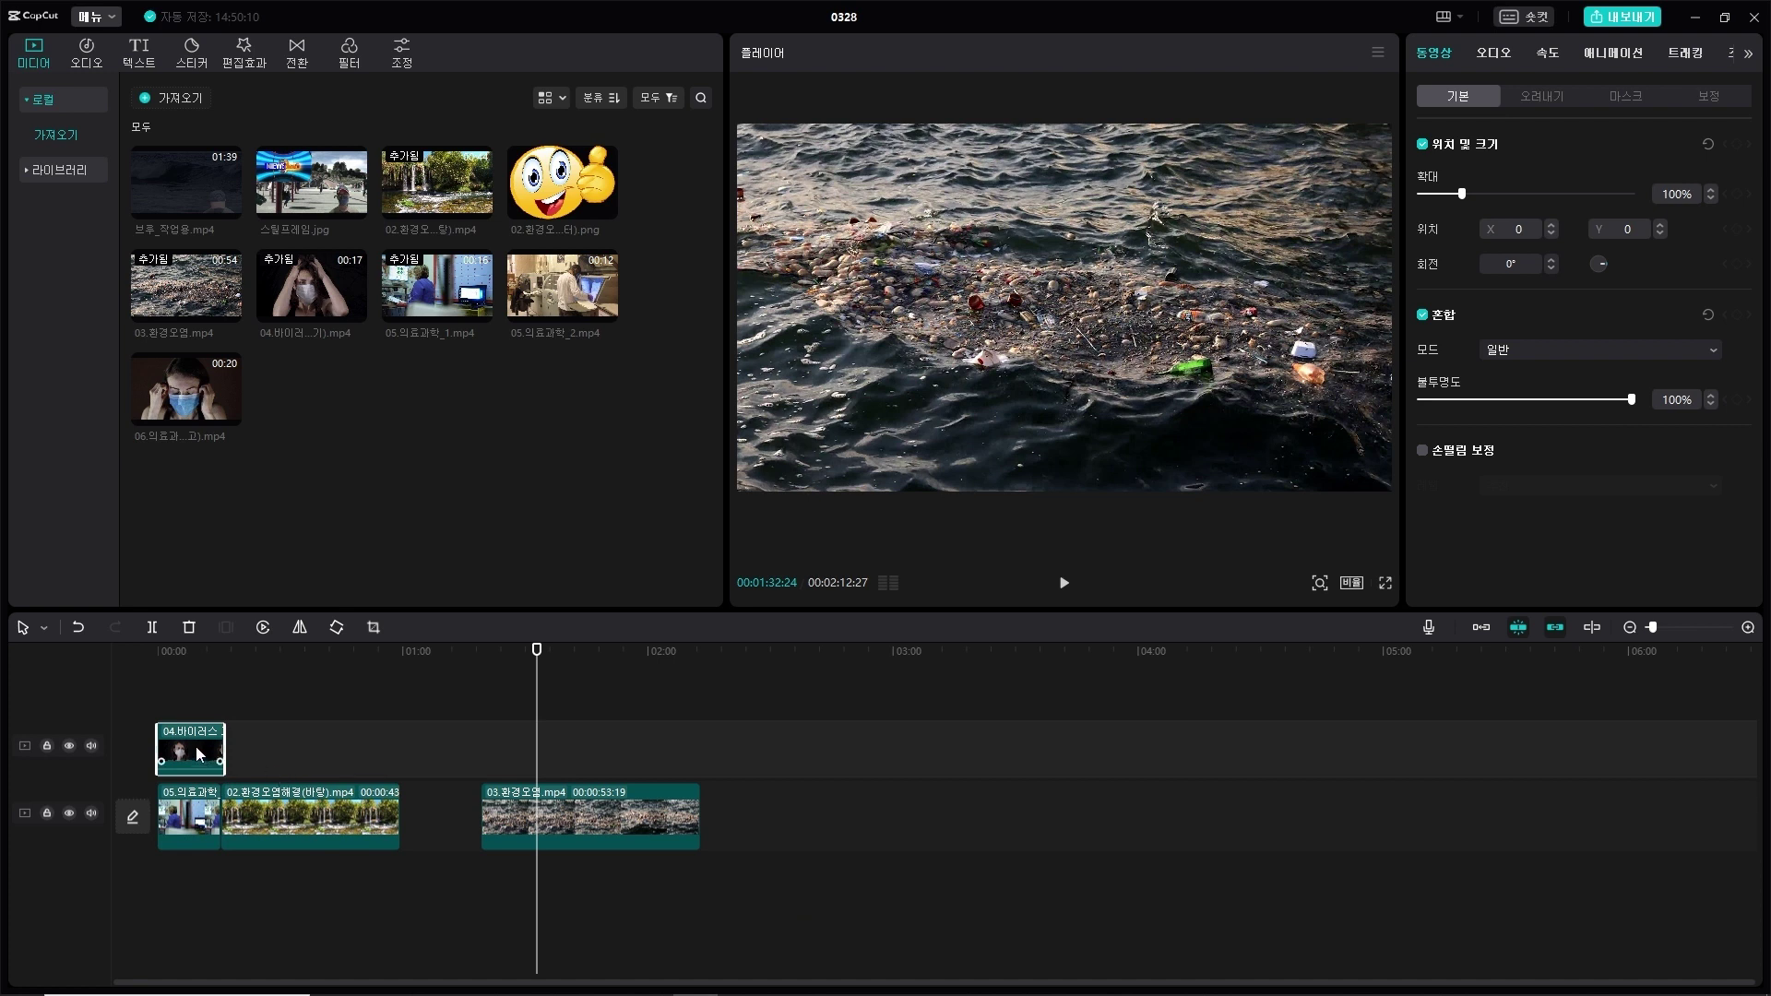
left_click_drag(195, 745, 474, 823)
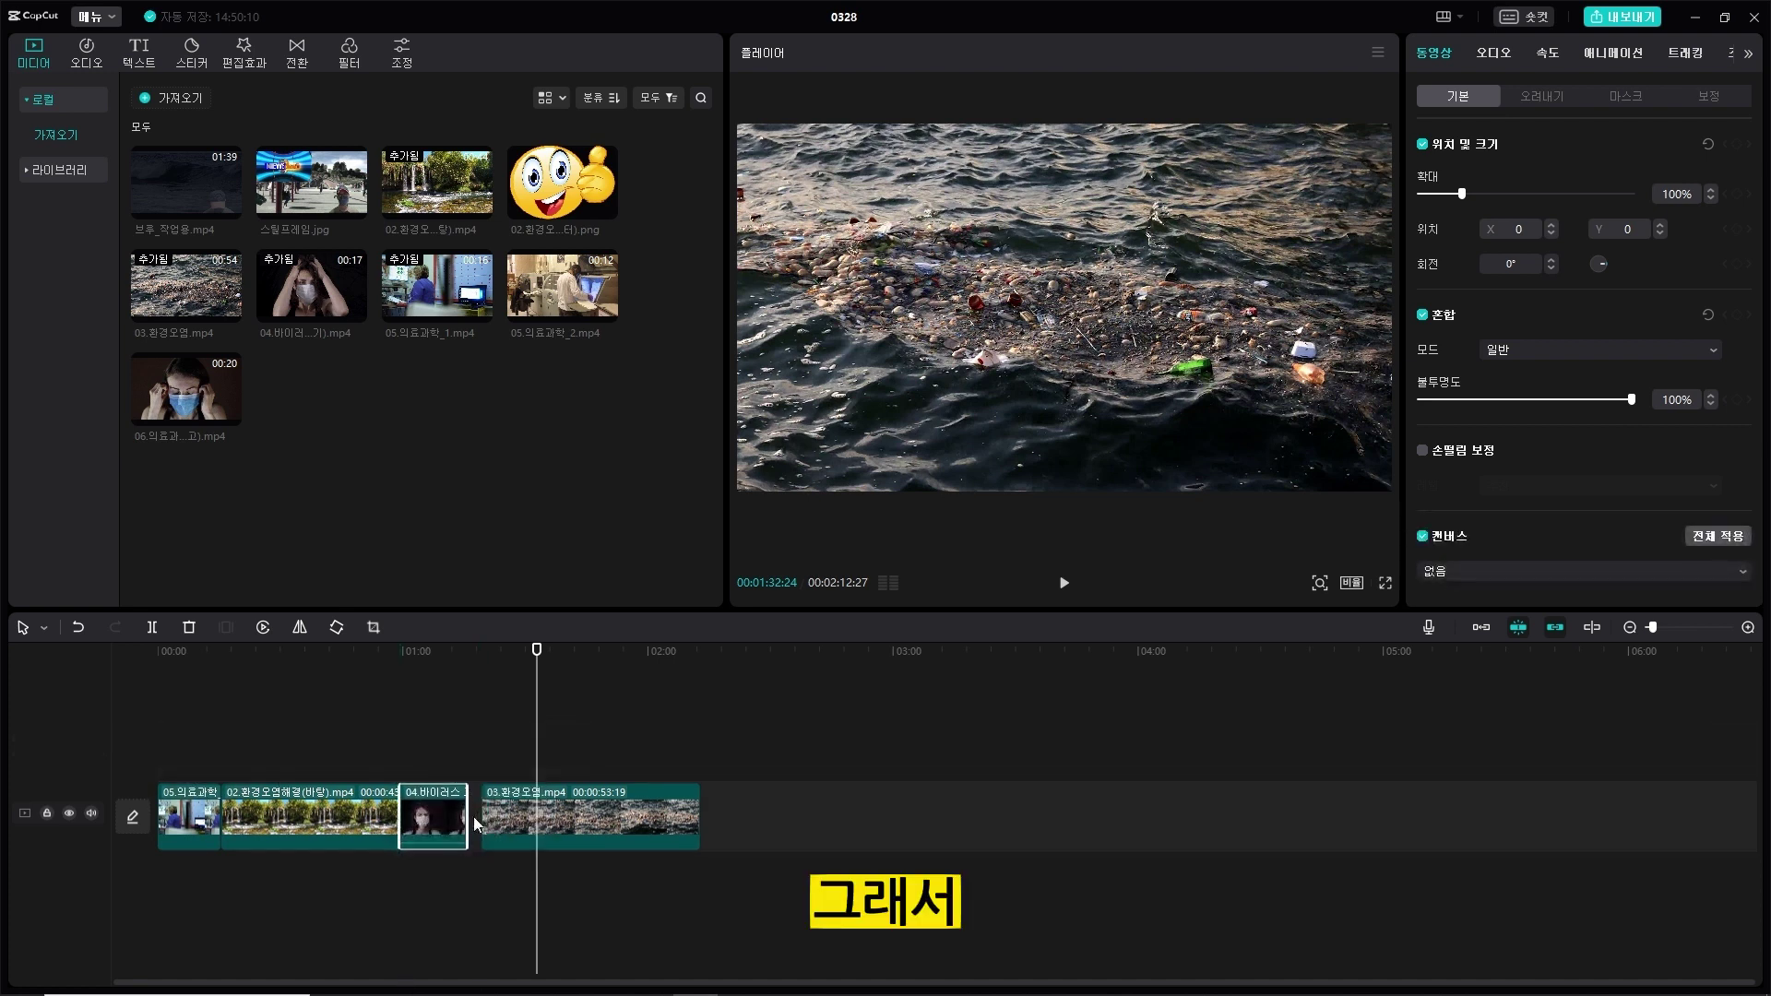
Turn the main track magnet back on and reorder the clips as 02, 03, 05, 04.
left_click(1482, 627)
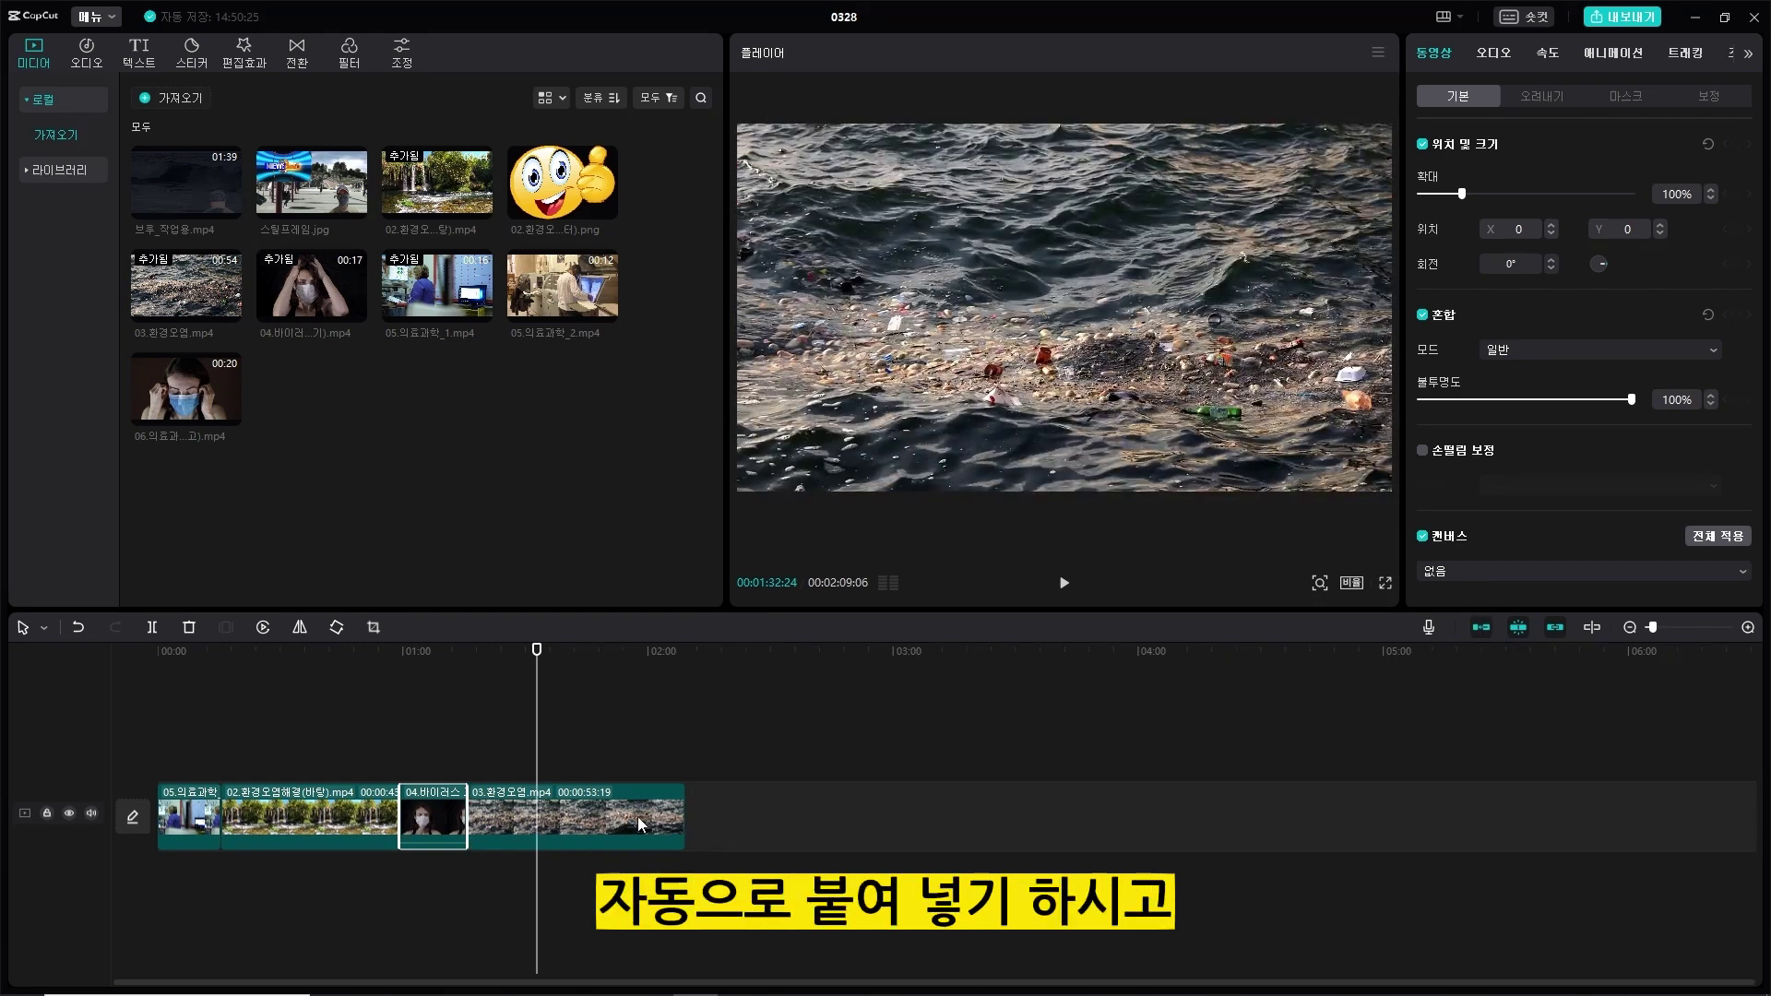
left_click_drag(626, 817, 153, 782)
left_click_drag(517, 819, 144, 818)
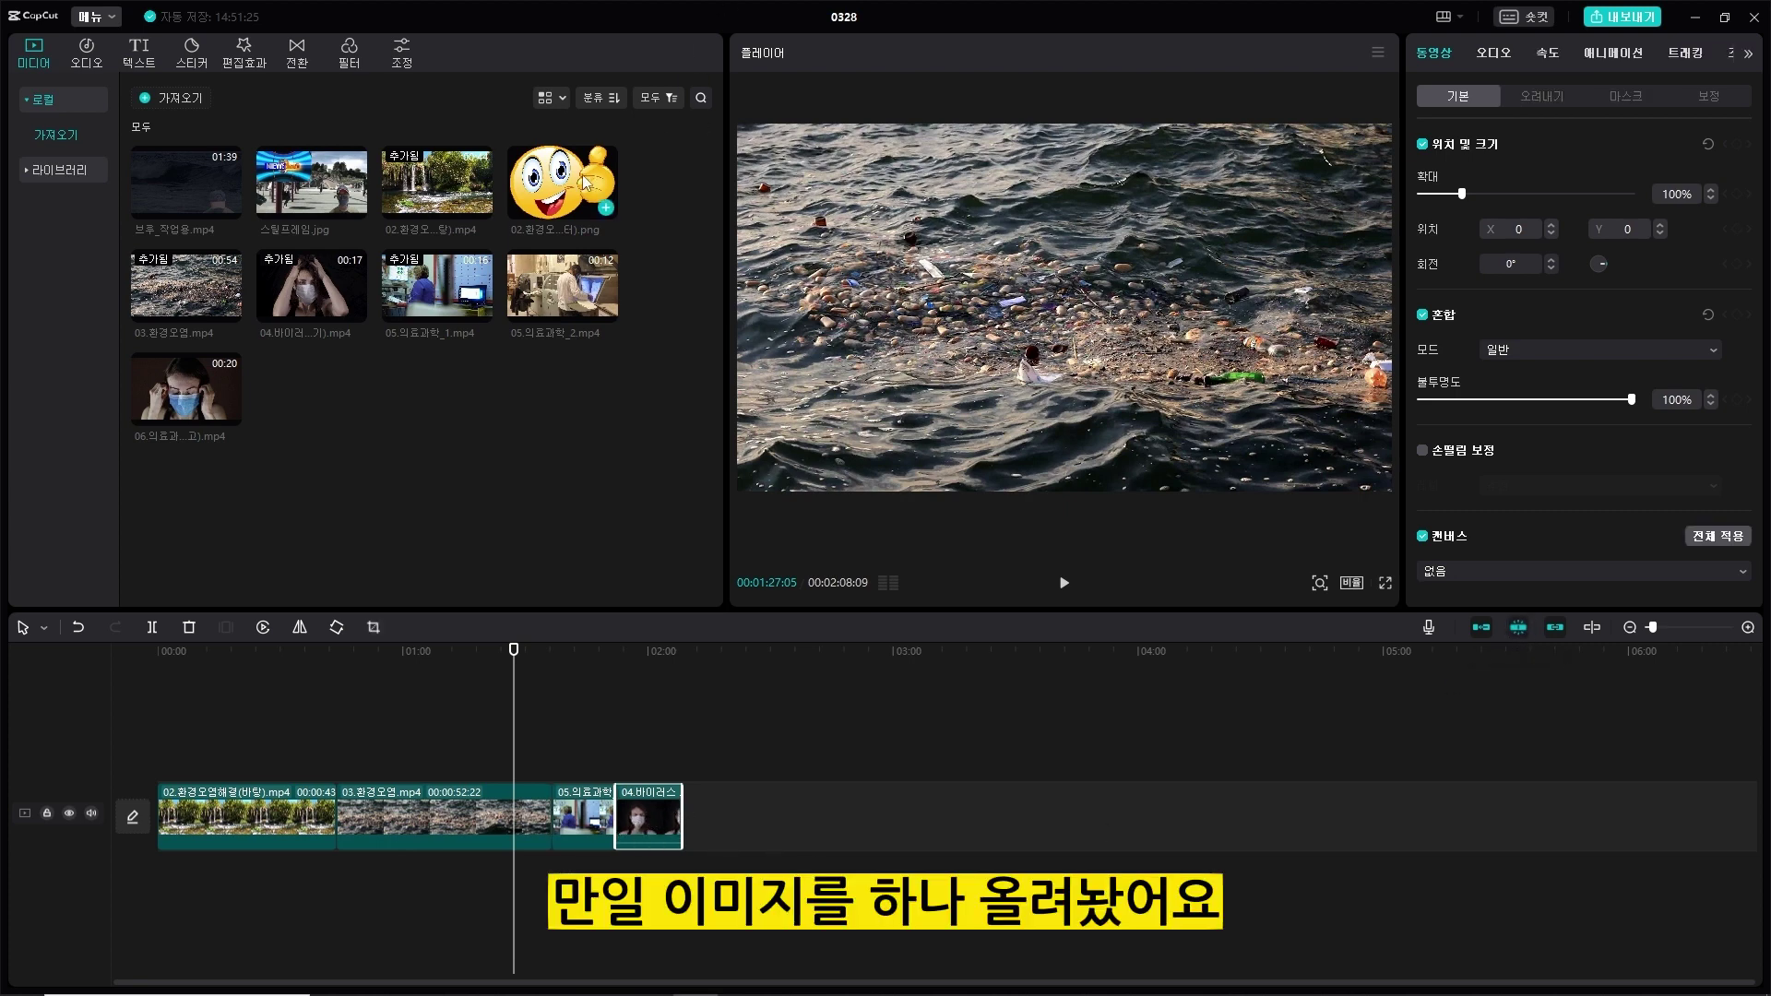
Add the thumbs-up emoji image on a track above the 03 clip and align its end with that clip's end.
mouse_move(571, 185)
left_mouse_down()
mouse_move(566, 679)
mouse_move(487, 727)
mouse_move(525, 721)
mouse_move(533, 738)
left_mouse_up()
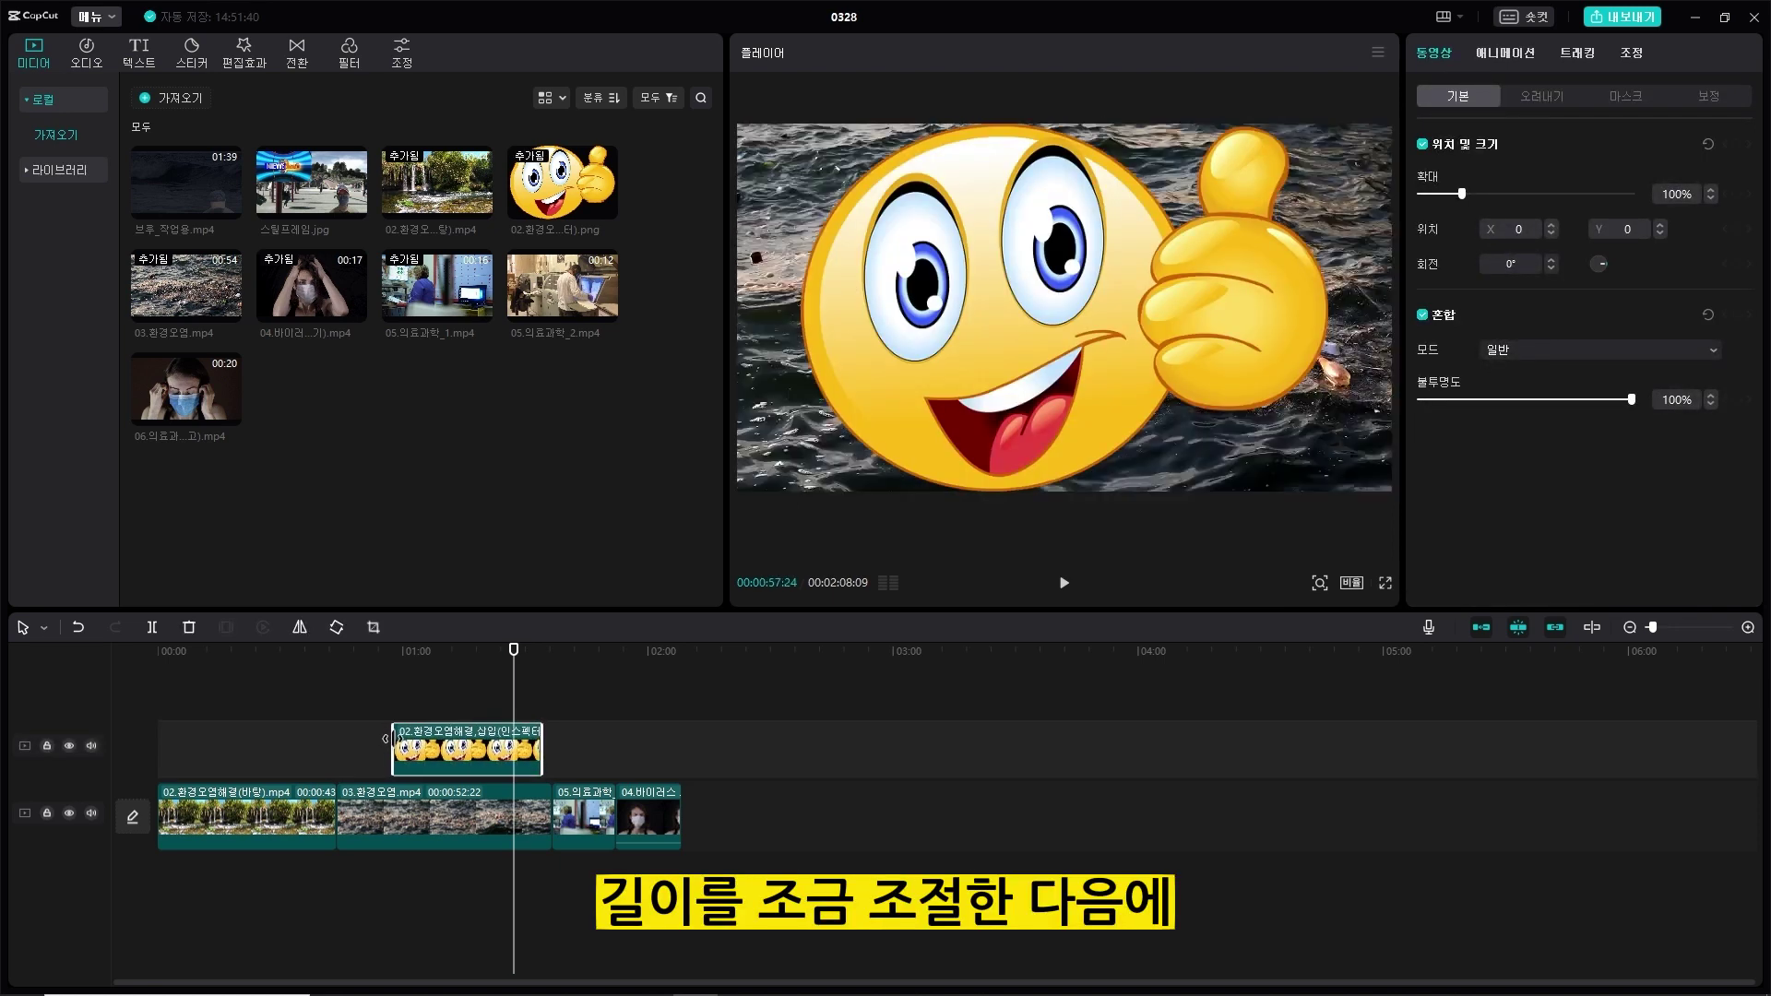
left_click(521, 752)
left_click_drag(542, 752, 535, 751)
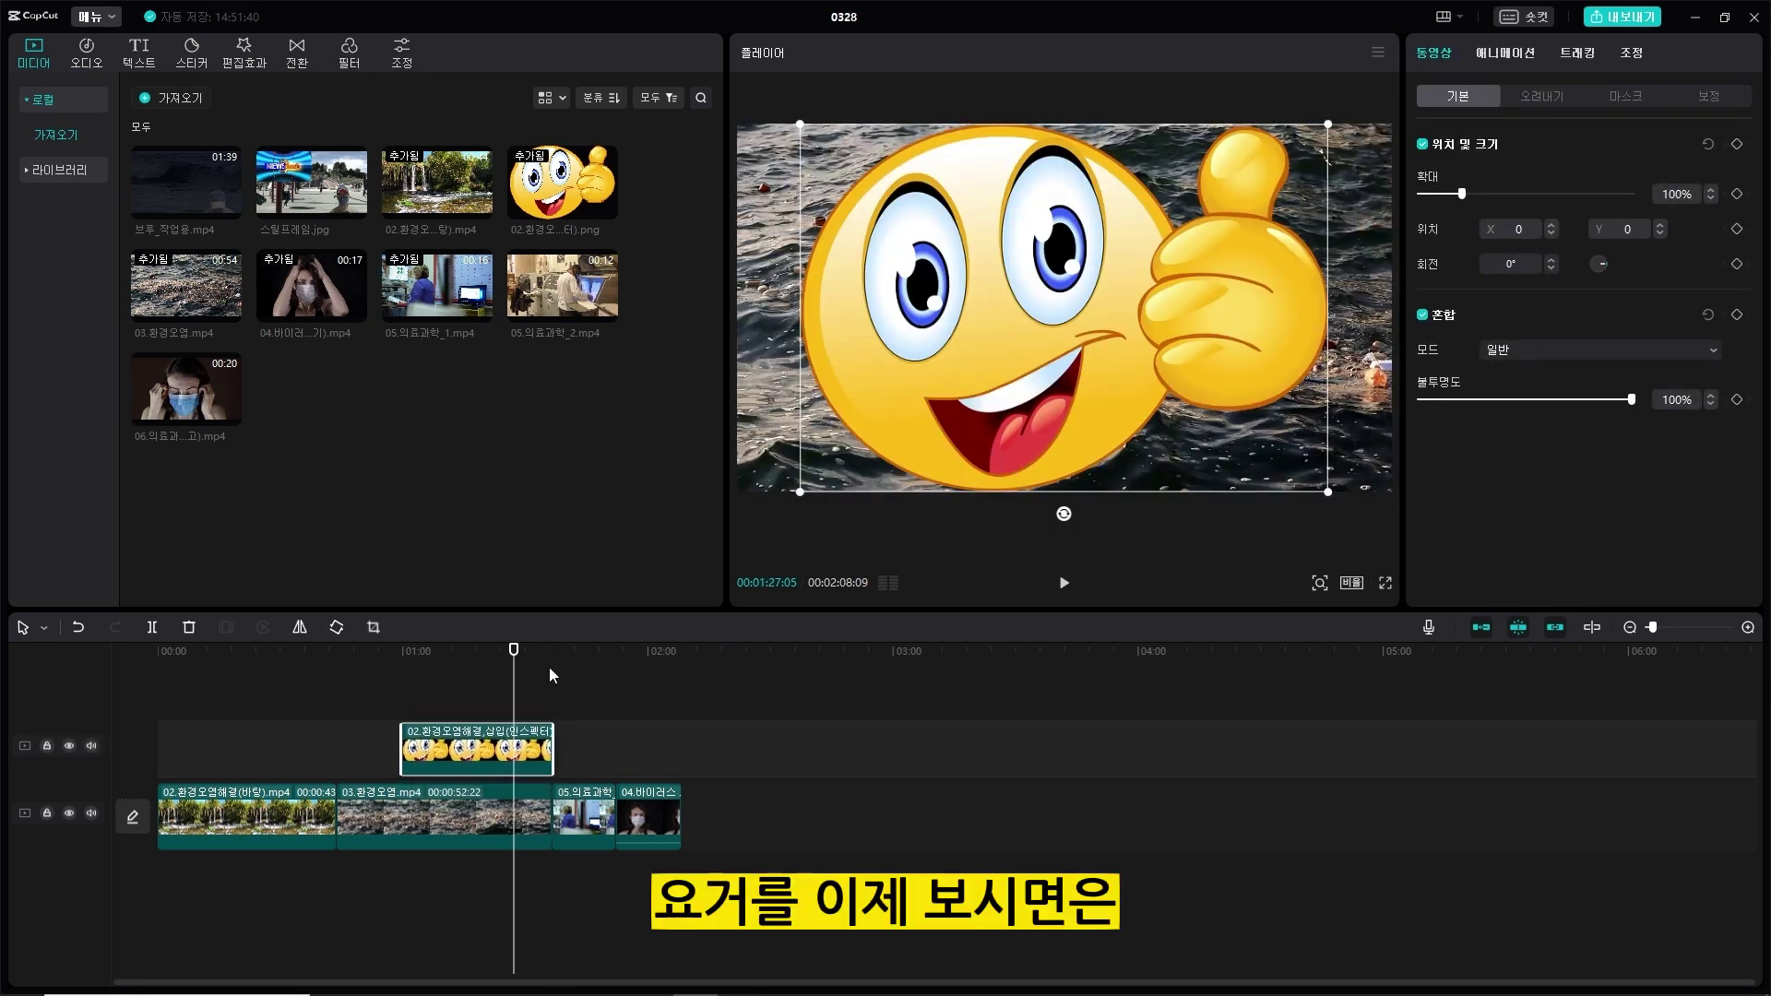
Place the playhead at 00:01:16:23 and try trimming the emoji image's end with auto snapping on, then off, and turn snapping back on.
left_click_drag(513, 652, 471, 651)
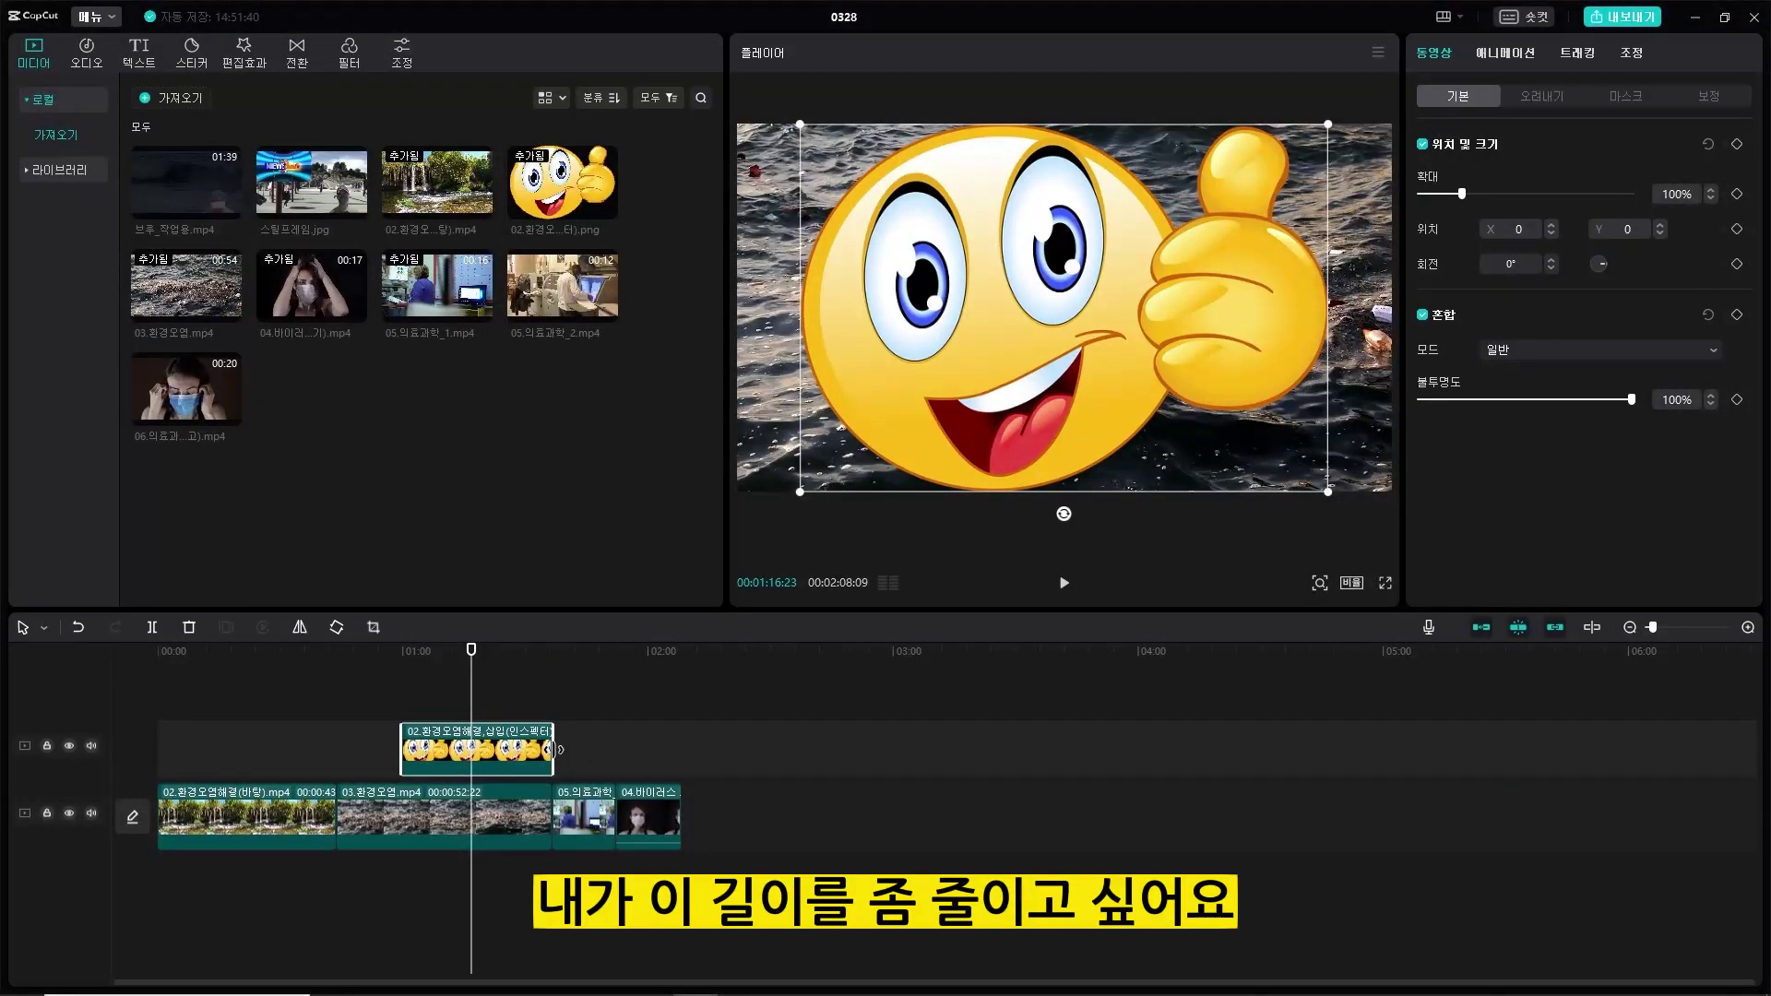
mouse_move(556, 750)
left_mouse_down()
mouse_move(446, 769)
mouse_move(557, 767)
mouse_move(429, 778)
mouse_move(552, 775)
left_mouse_up()
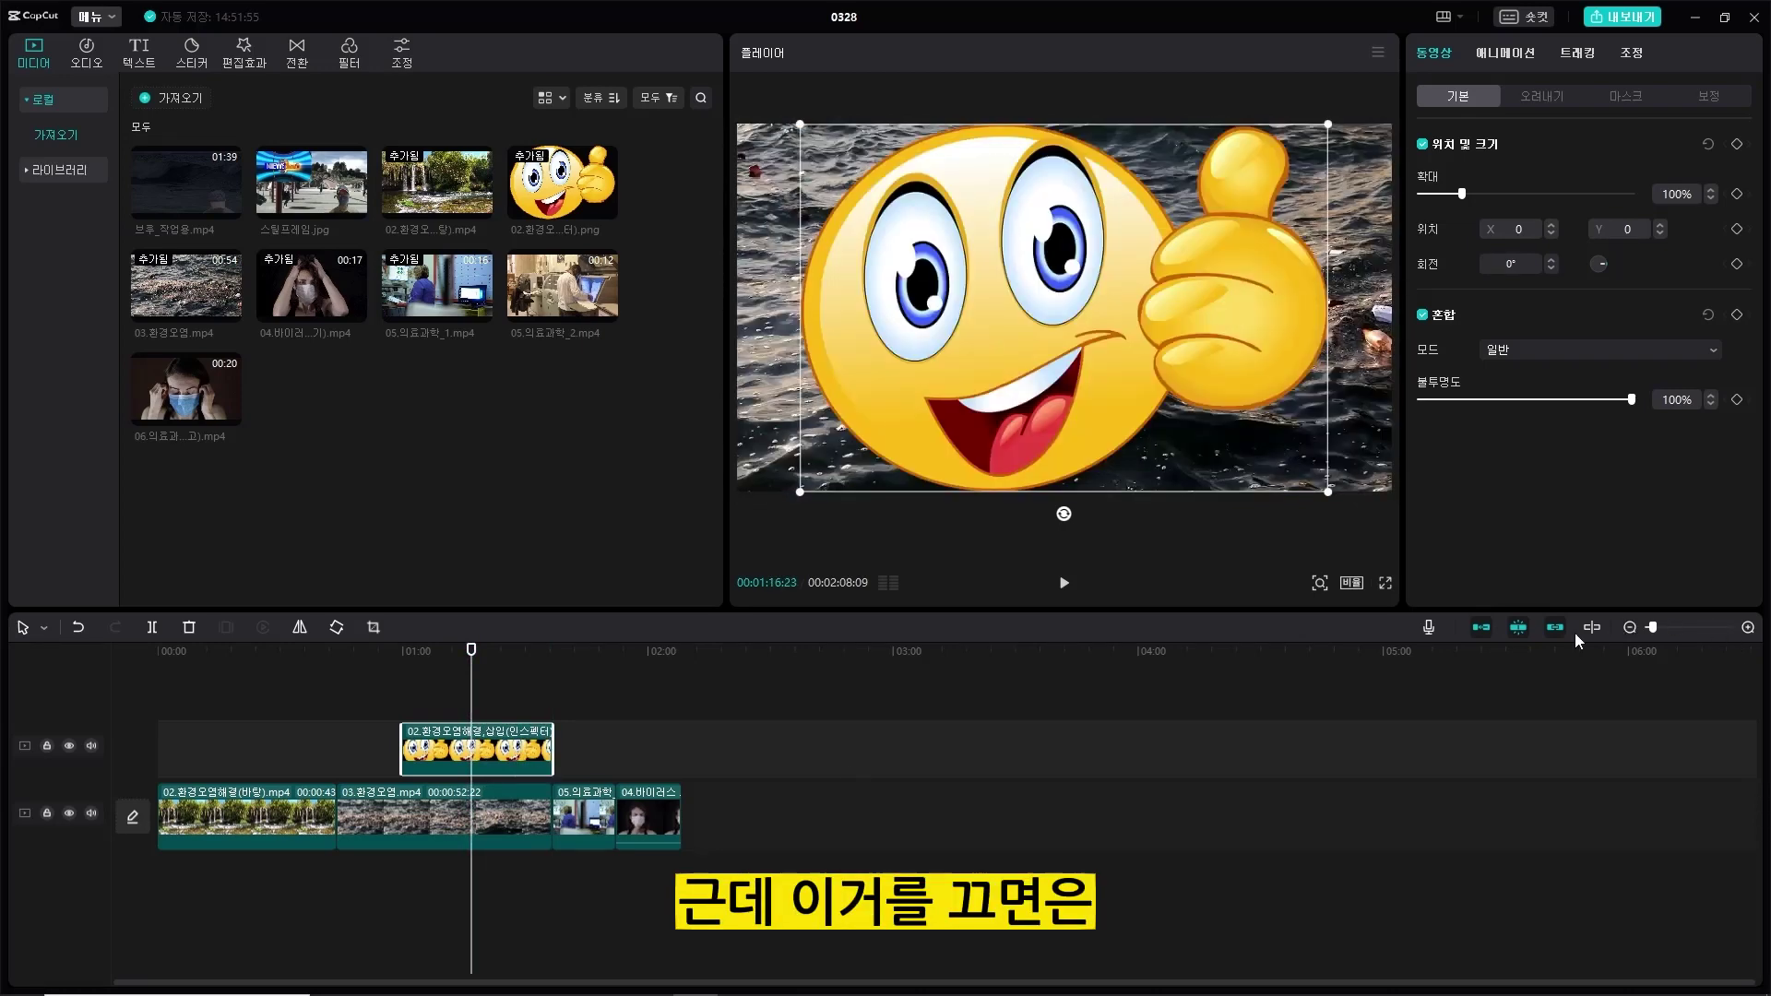
left_click(1521, 629)
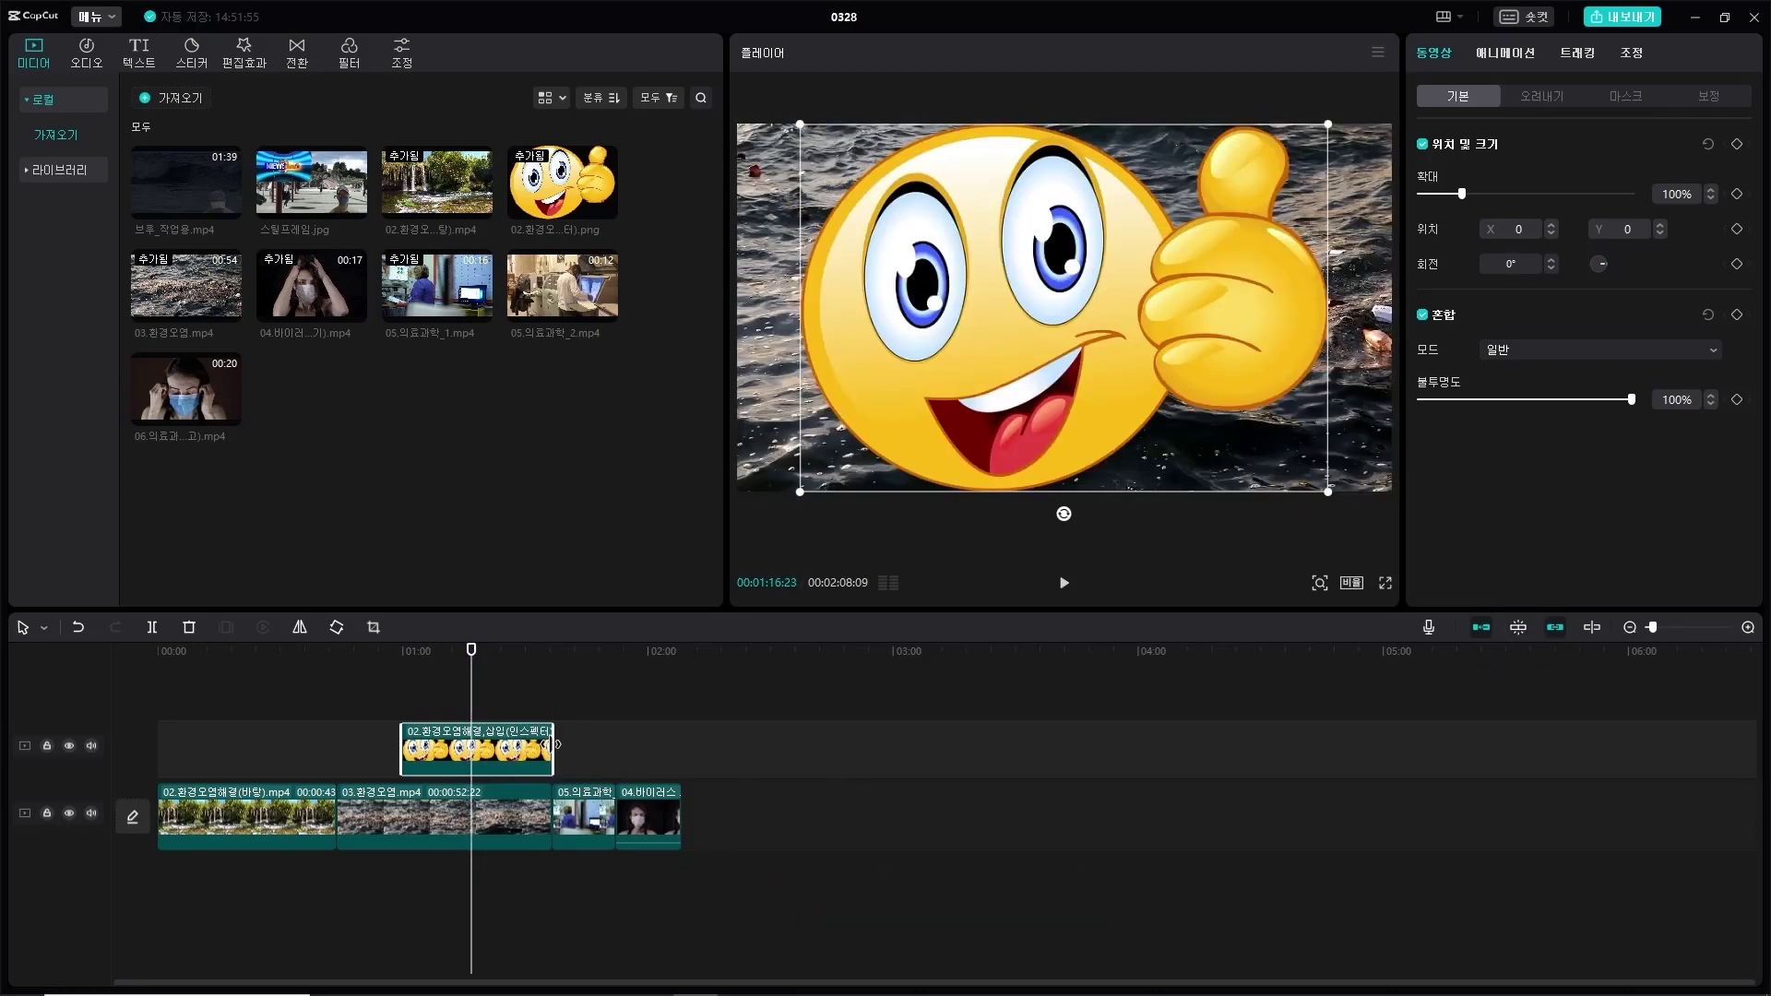
left_click_drag(551, 743, 530, 774)
left_click(1515, 627)
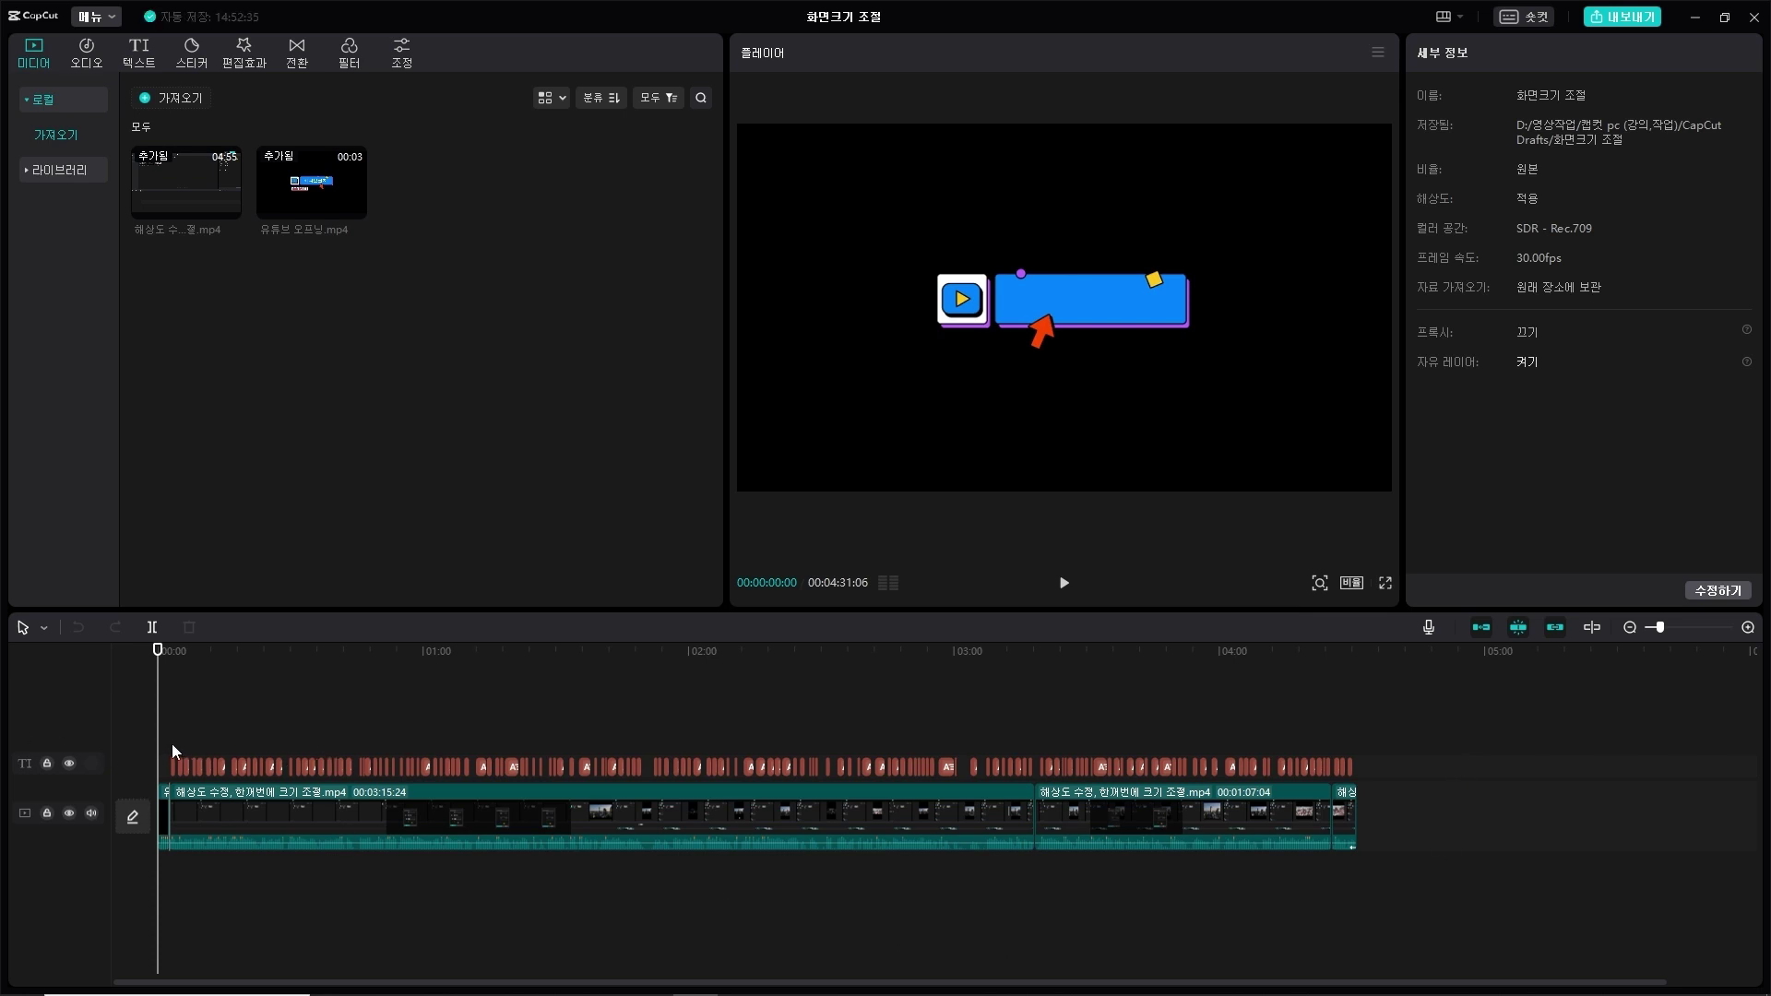
In the 화면크기 조절 project, place the playhead at 00:00:29:22 and move the 00:01:07:04 clip with its linked captions to the track's end.
left_click_drag(165, 666, 289, 685)
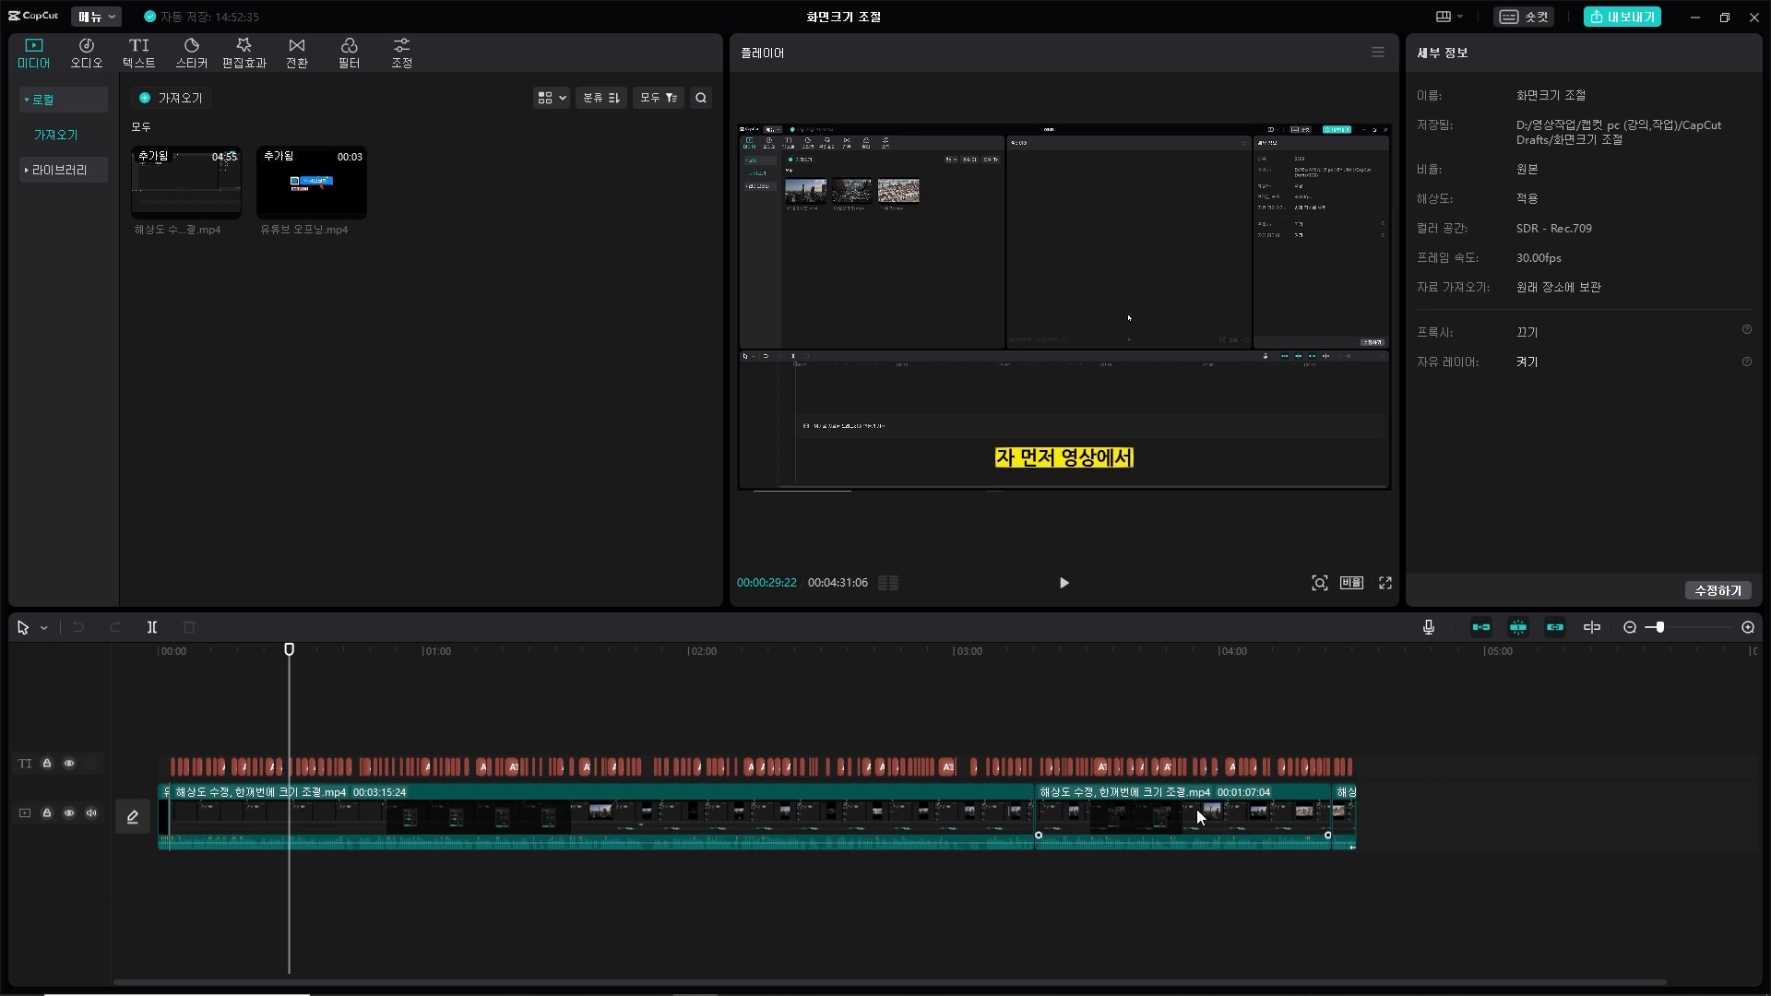
left_click(1170, 809)
mouse_move(1191, 808)
left_mouse_down()
mouse_move(1191, 745)
mouse_move(1269, 739)
mouse_move(1285, 766)
mouse_move(1269, 806)
mouse_move(1219, 808)
left_mouse_up()
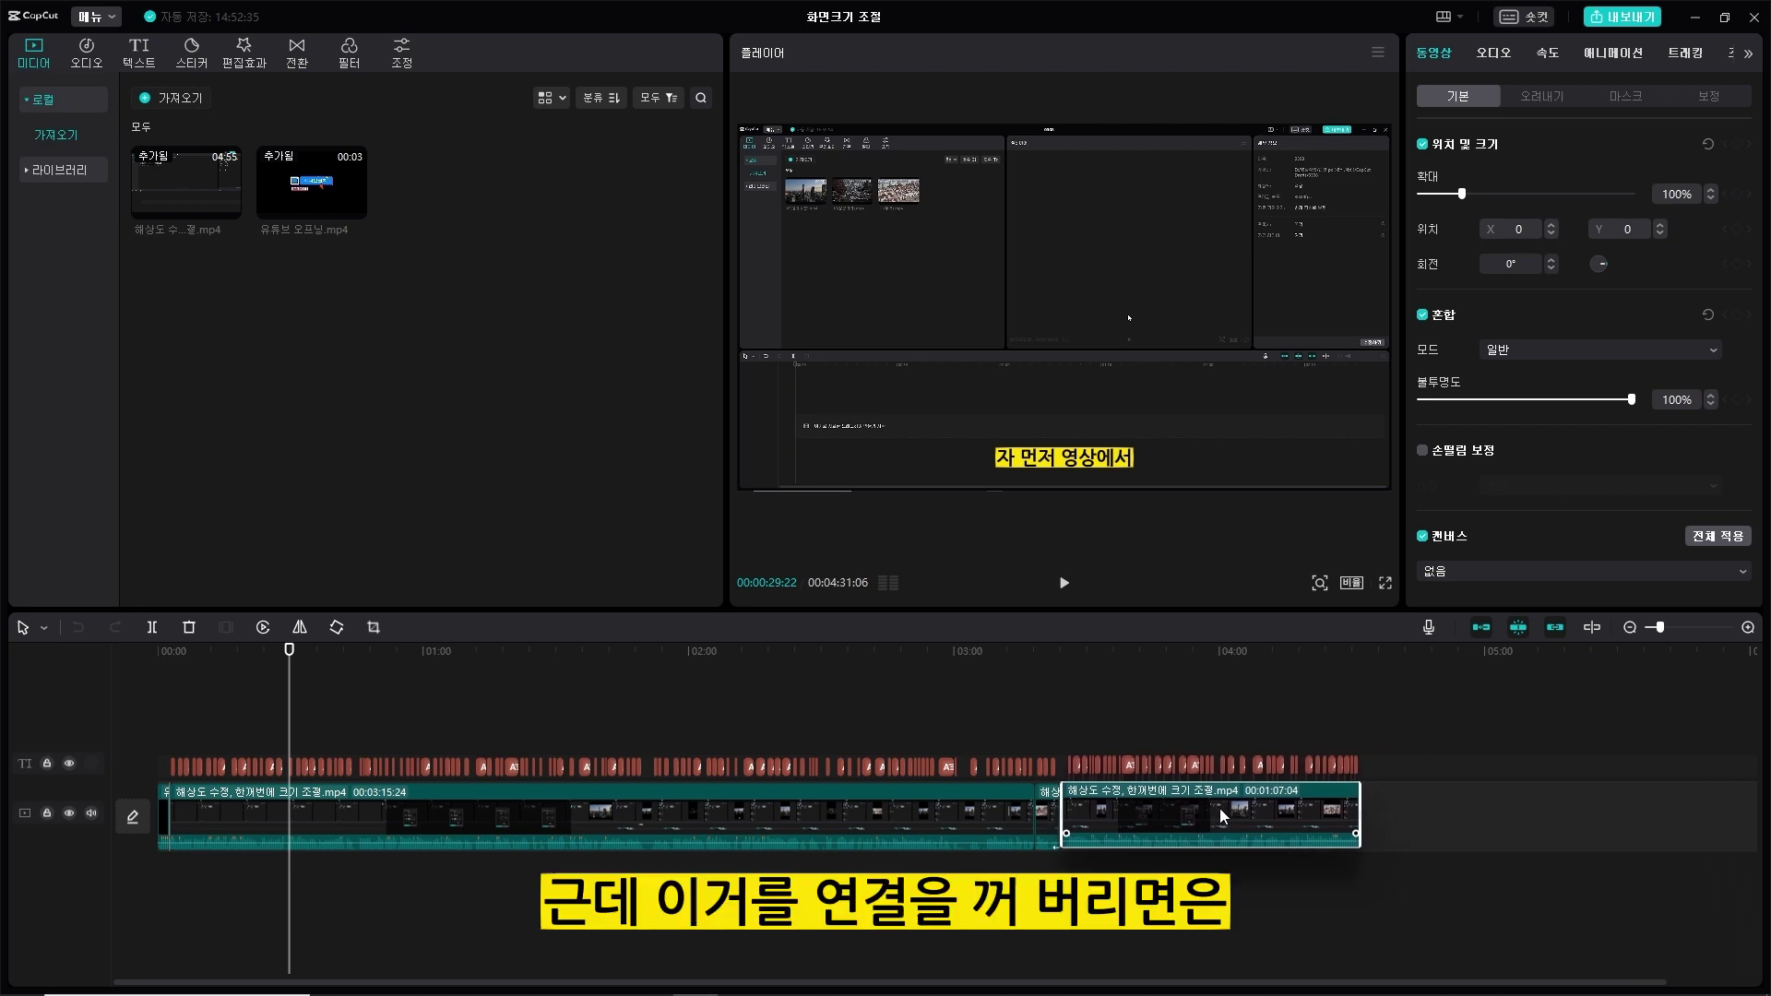
Turn off linkage, try to move the last video clip separately from its captions, and turn linkage back on.
left_click(1555, 633)
left_click_drag(1309, 812, 1352, 811)
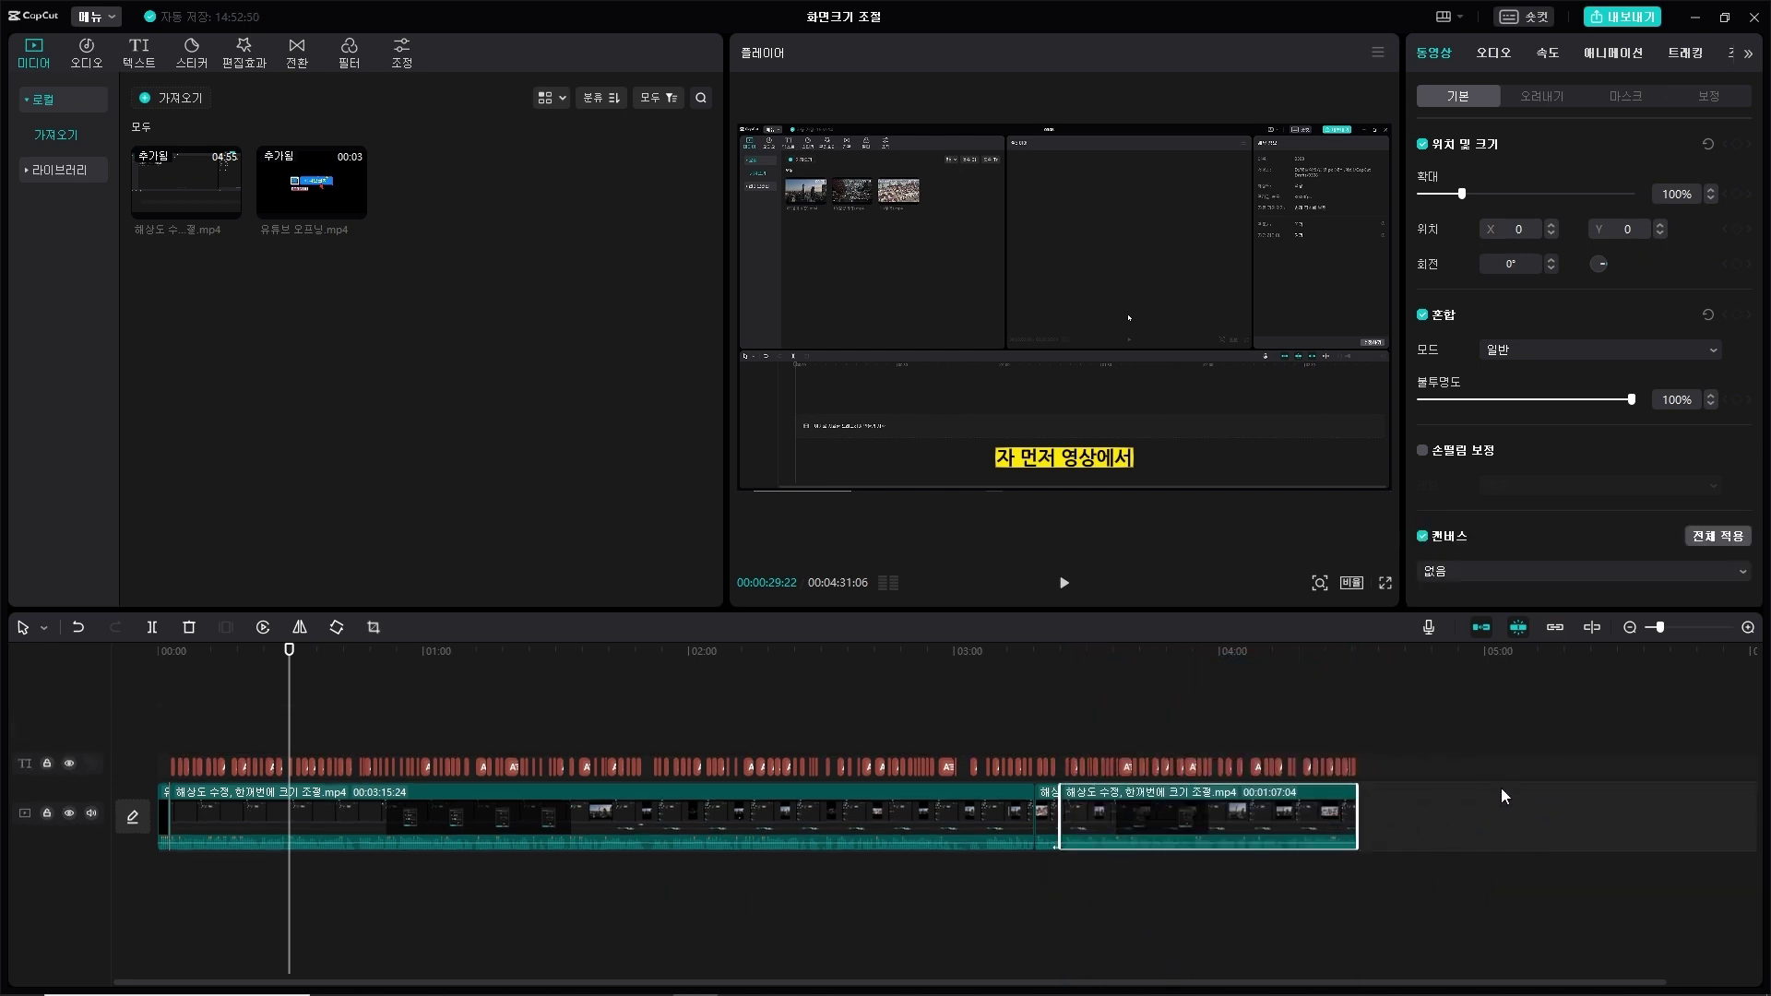
left_click(1556, 630)
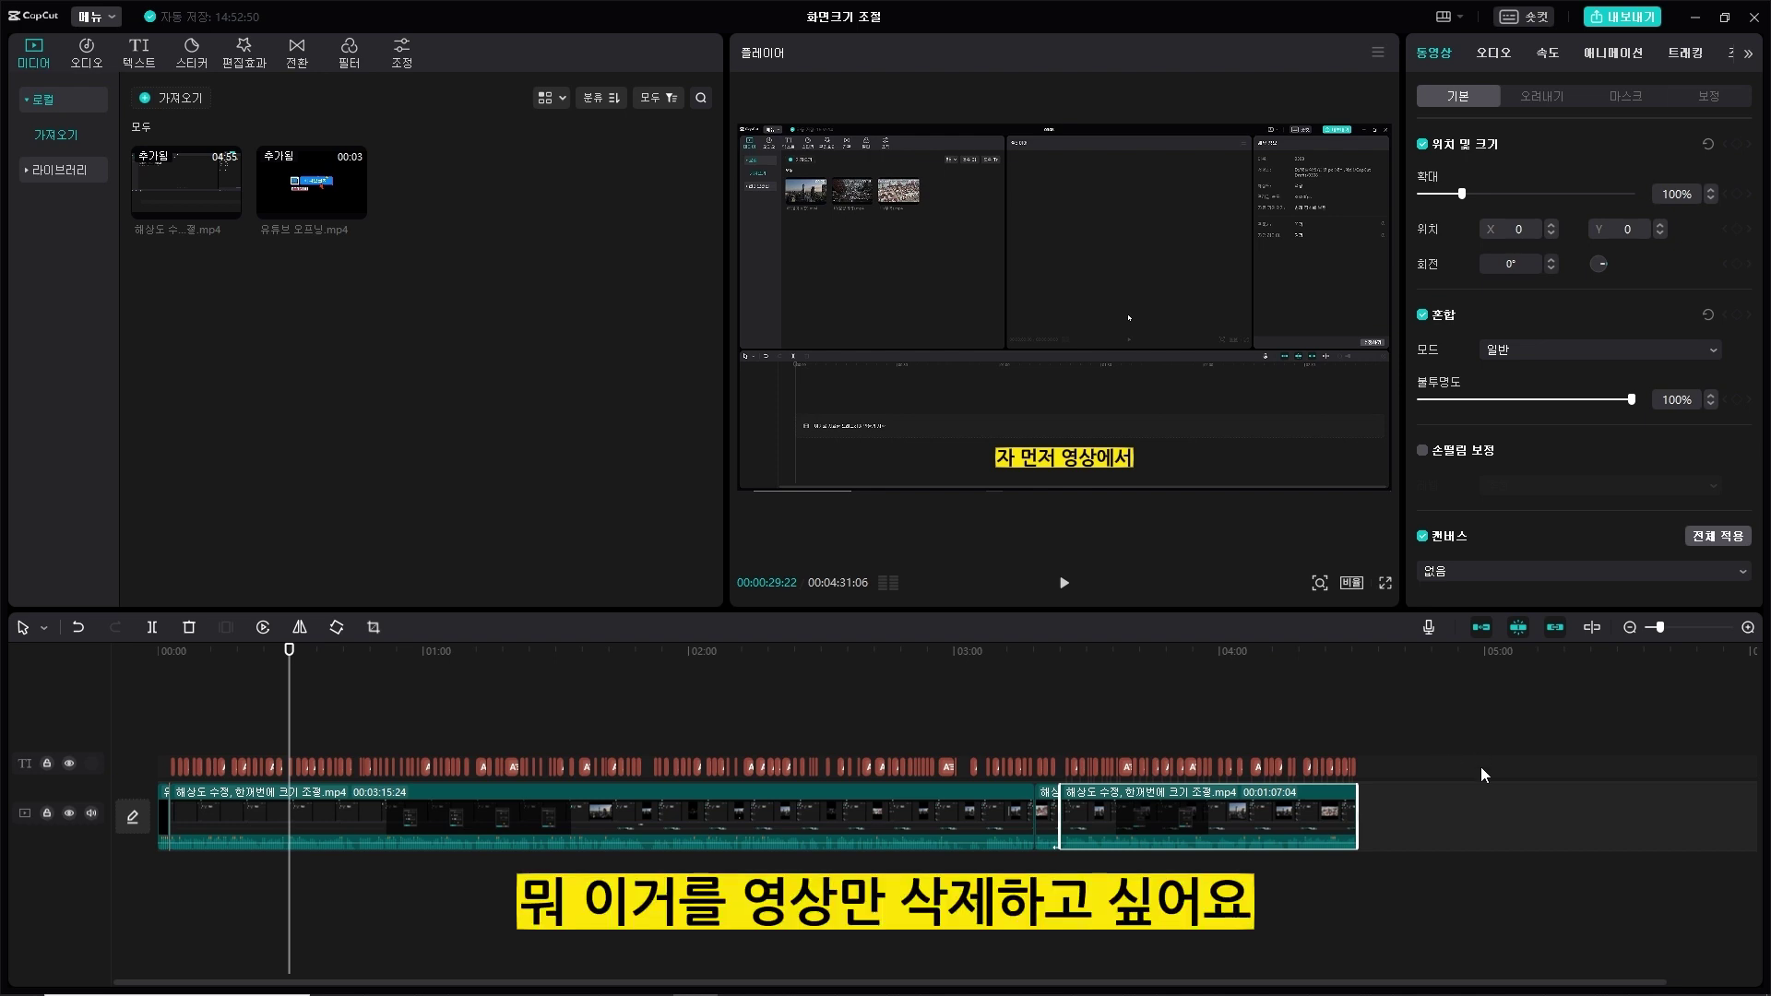
Delete all main-track video clips together with their linked captions and undo the deletion.
mouse_move(1502, 793)
left_mouse_down()
mouse_move(231, 922)
mouse_move(1753, 941)
mouse_move(110, 978)
mouse_move(110, 913)
left_mouse_up()
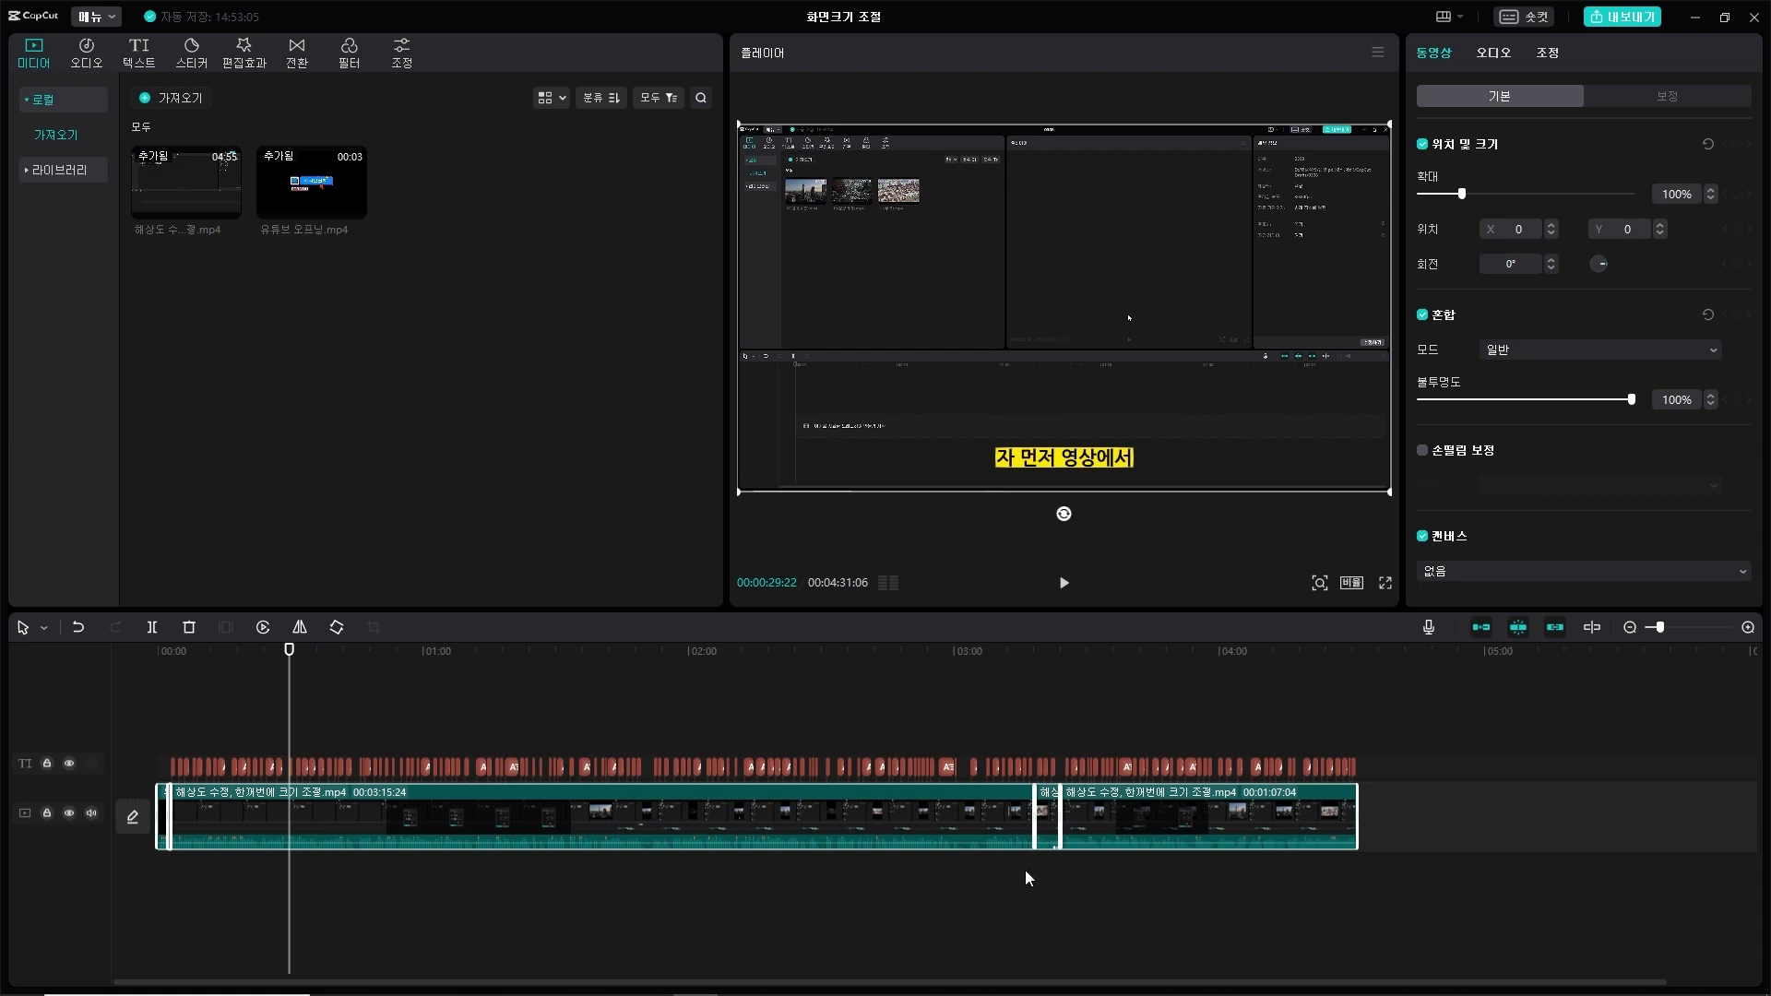
key("Delete")
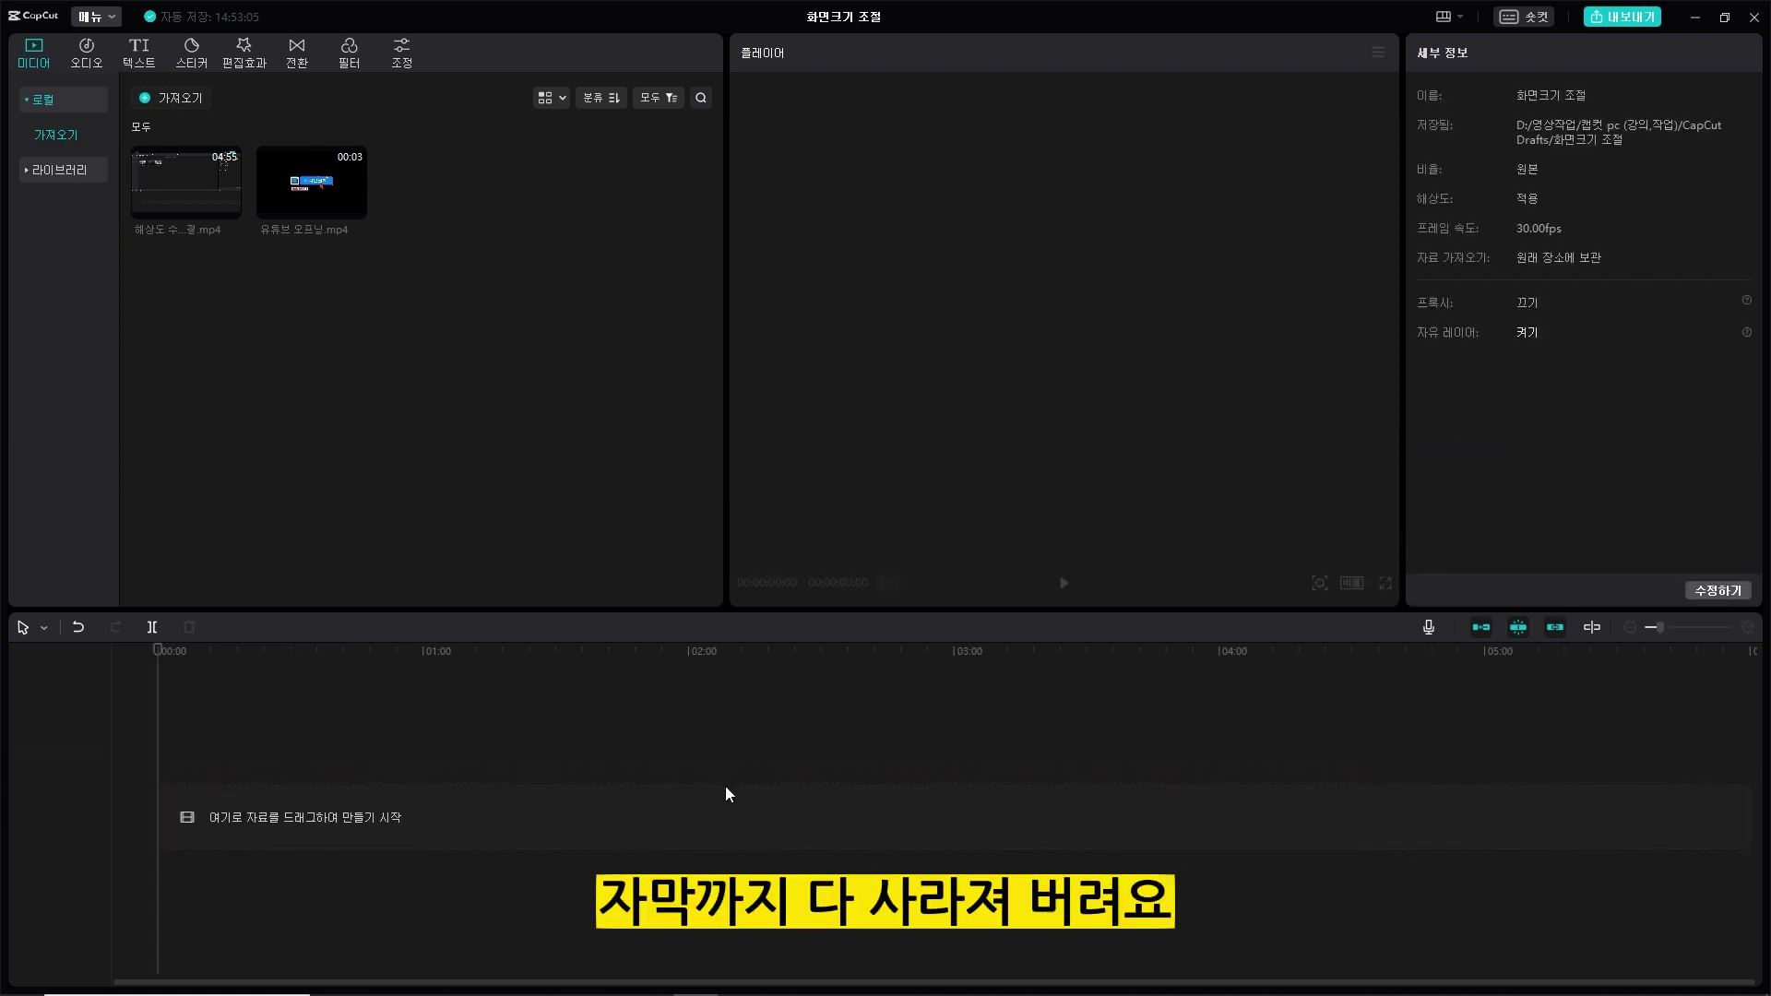
key("ctrl+z")
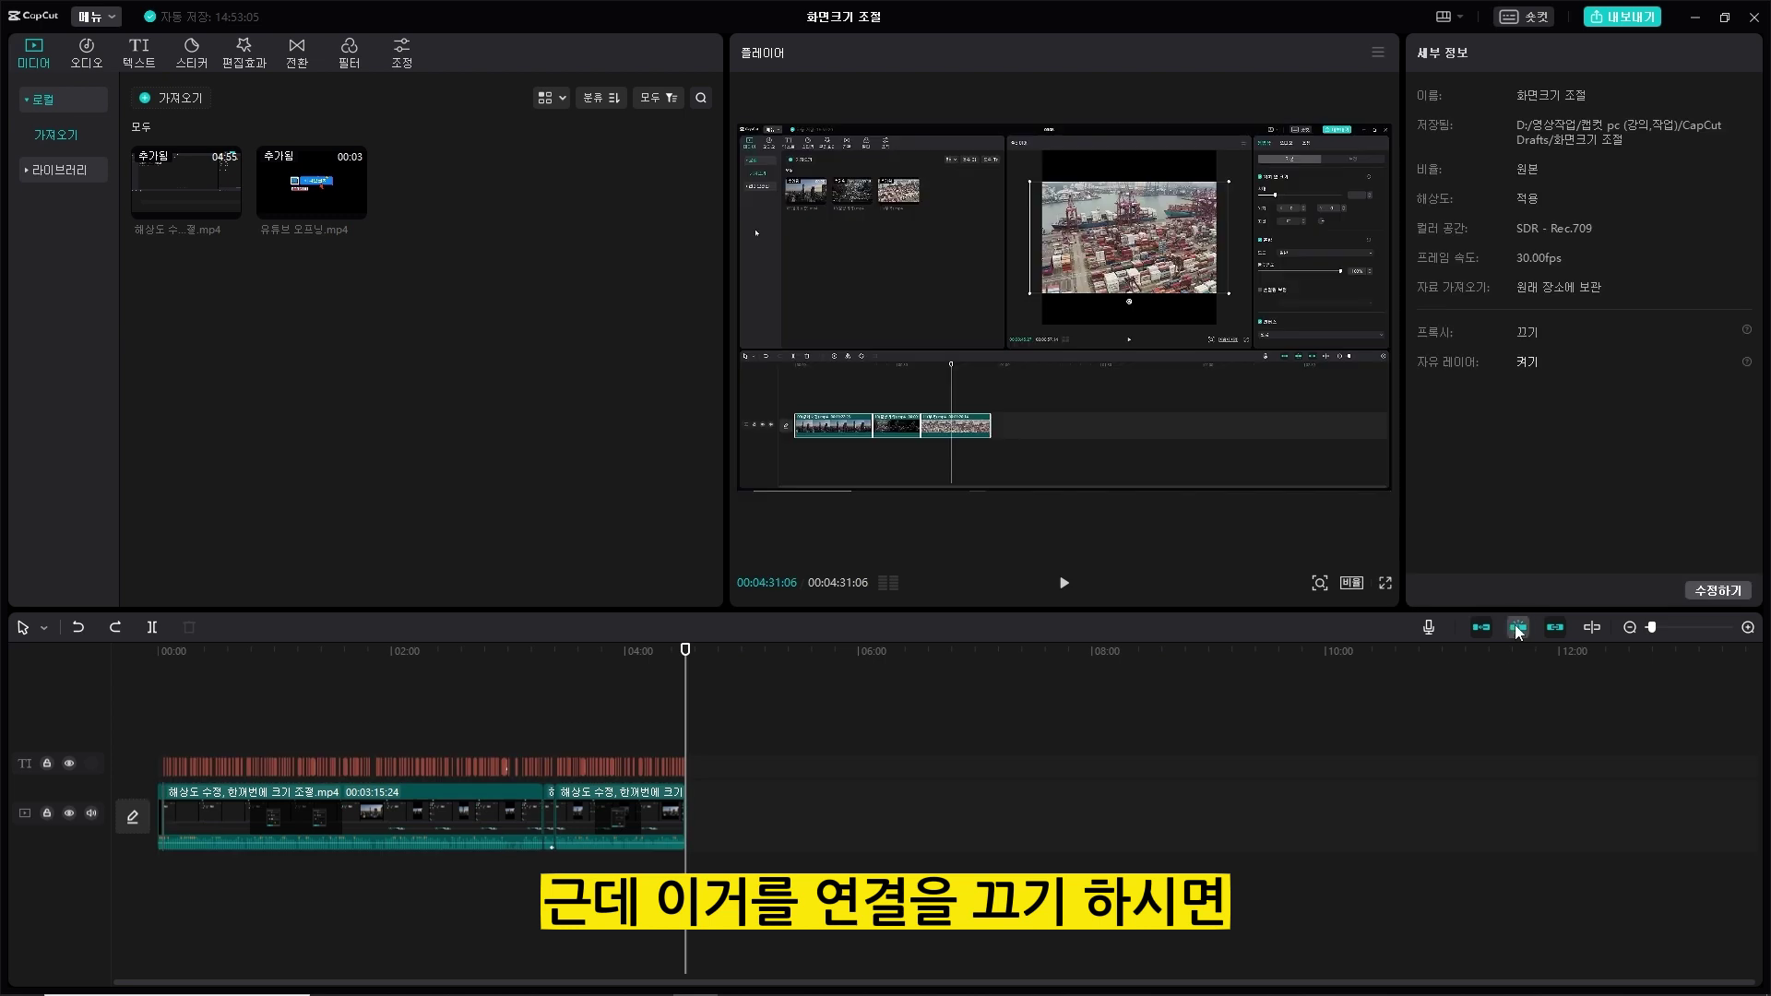
Turn off linkage, delete only the video clips, check the remaining captions at 00:03:55:01, and undo the deletion.
left_click(1553, 628)
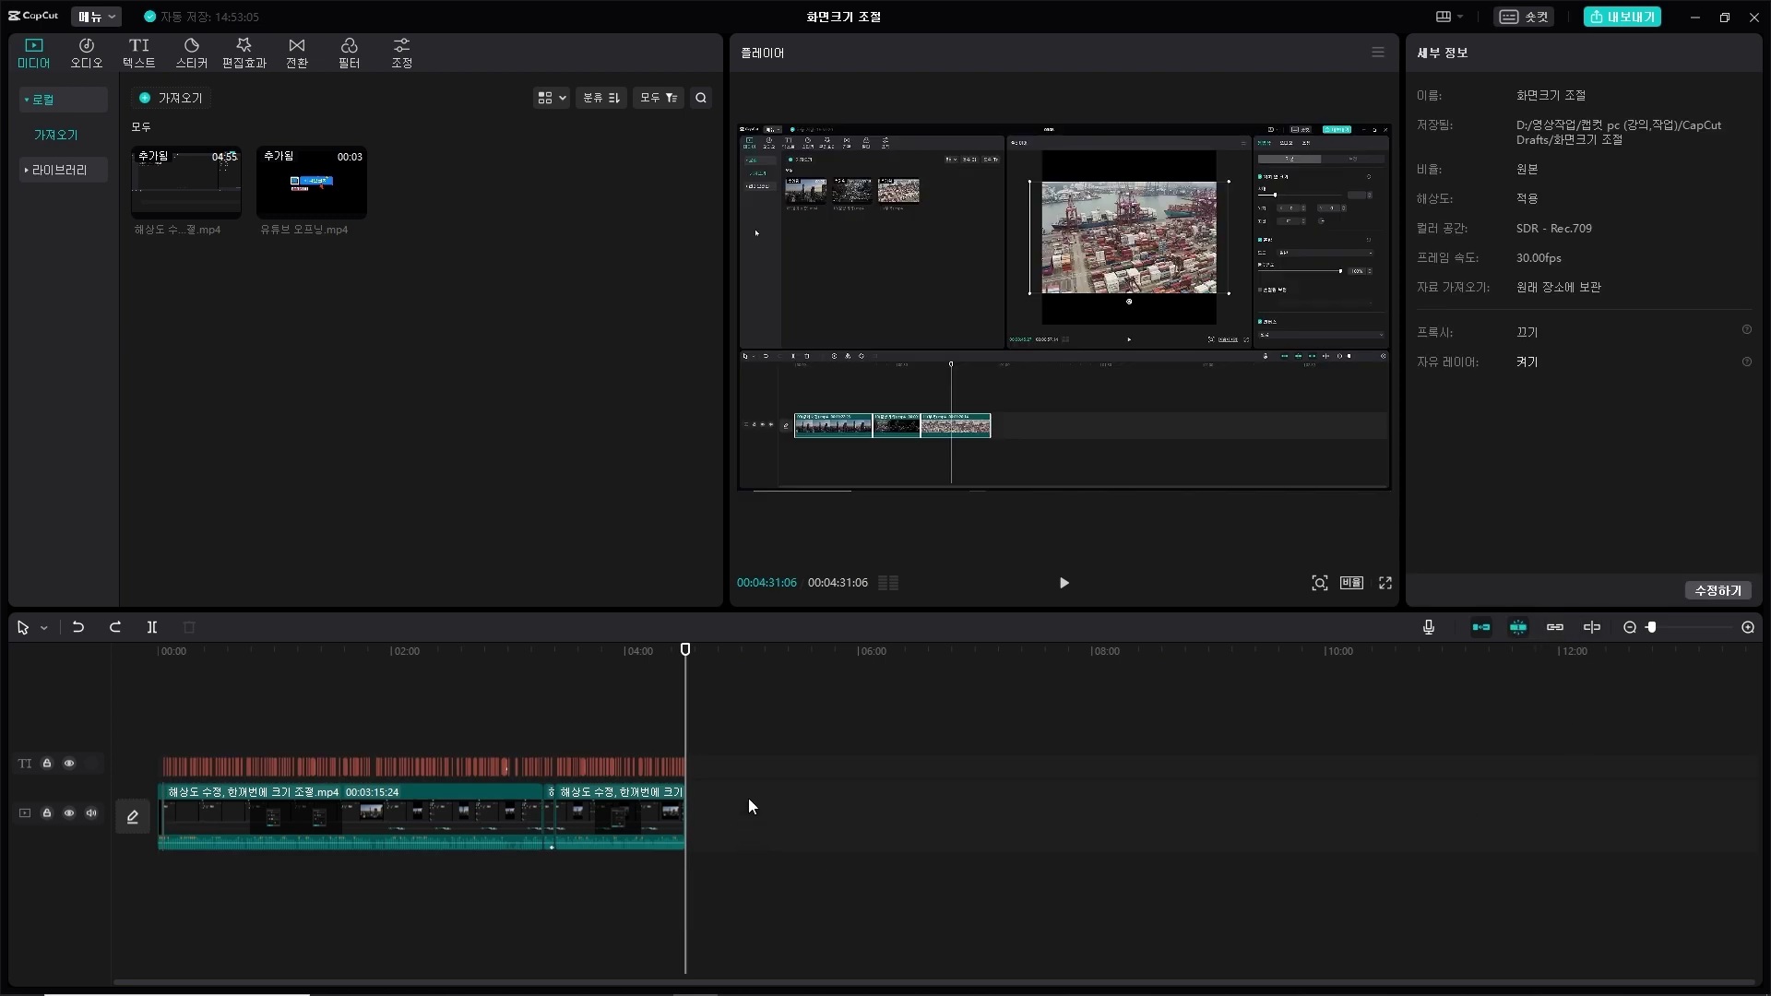
left_click_drag(611, 871, 202, 873)
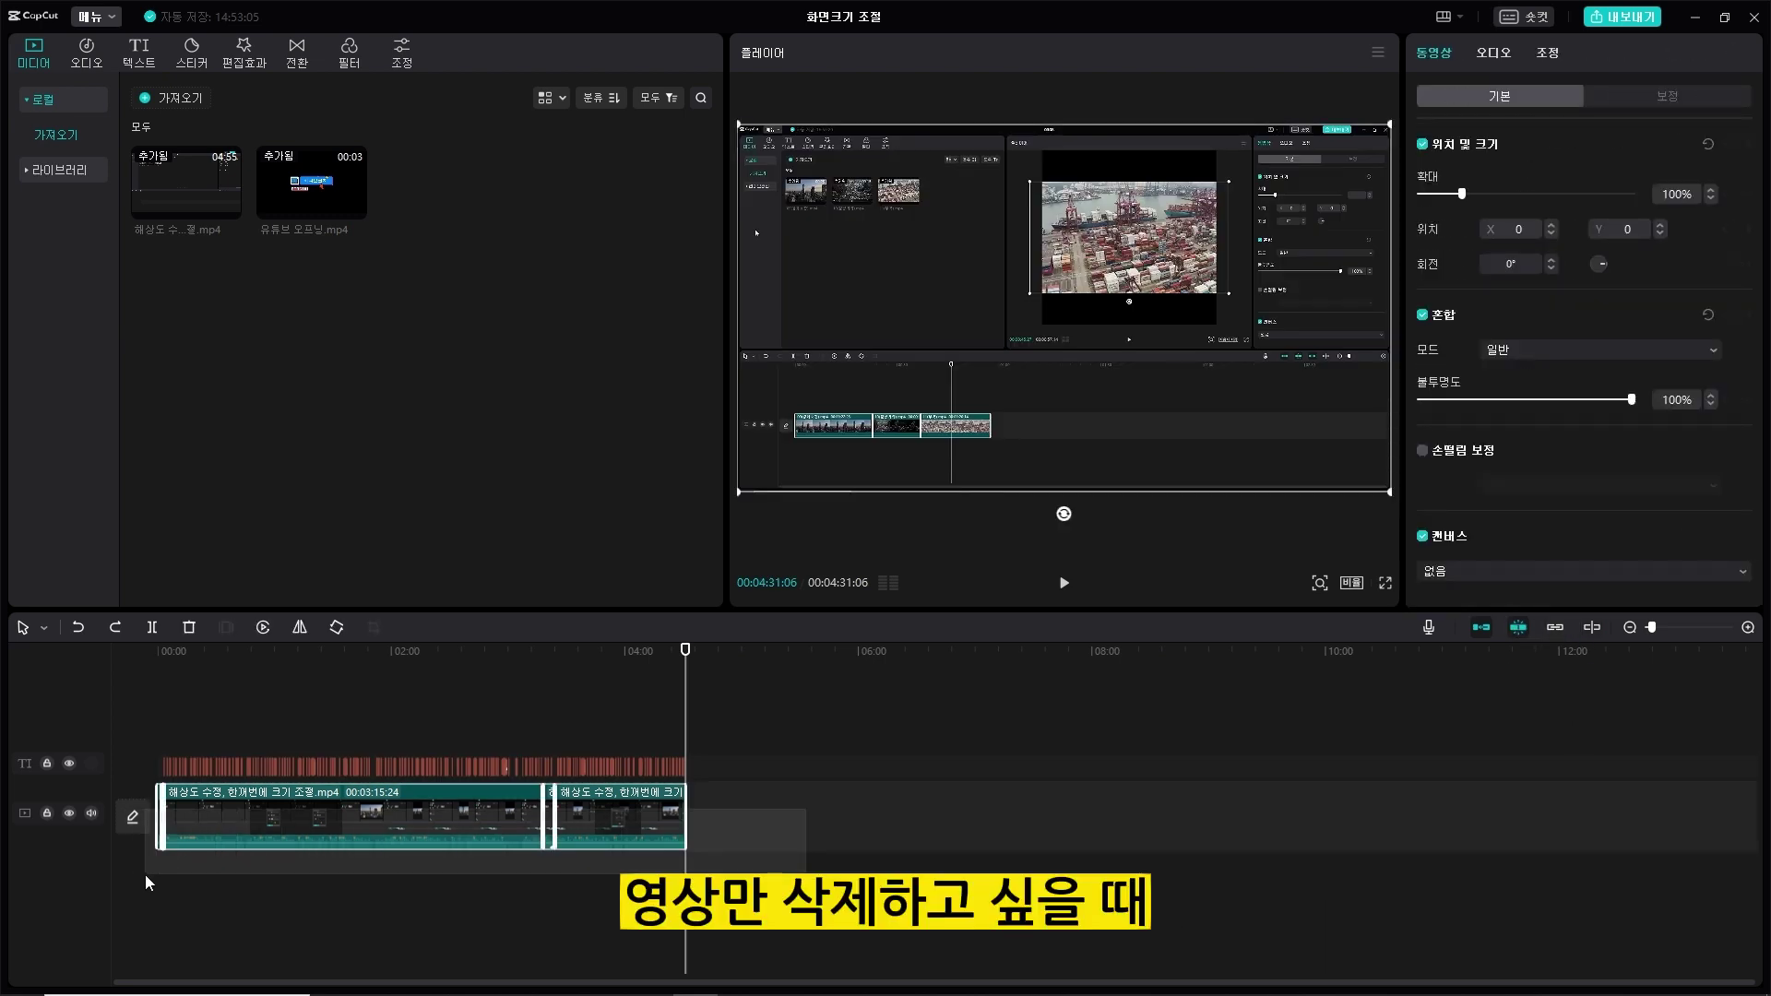
key("Delete")
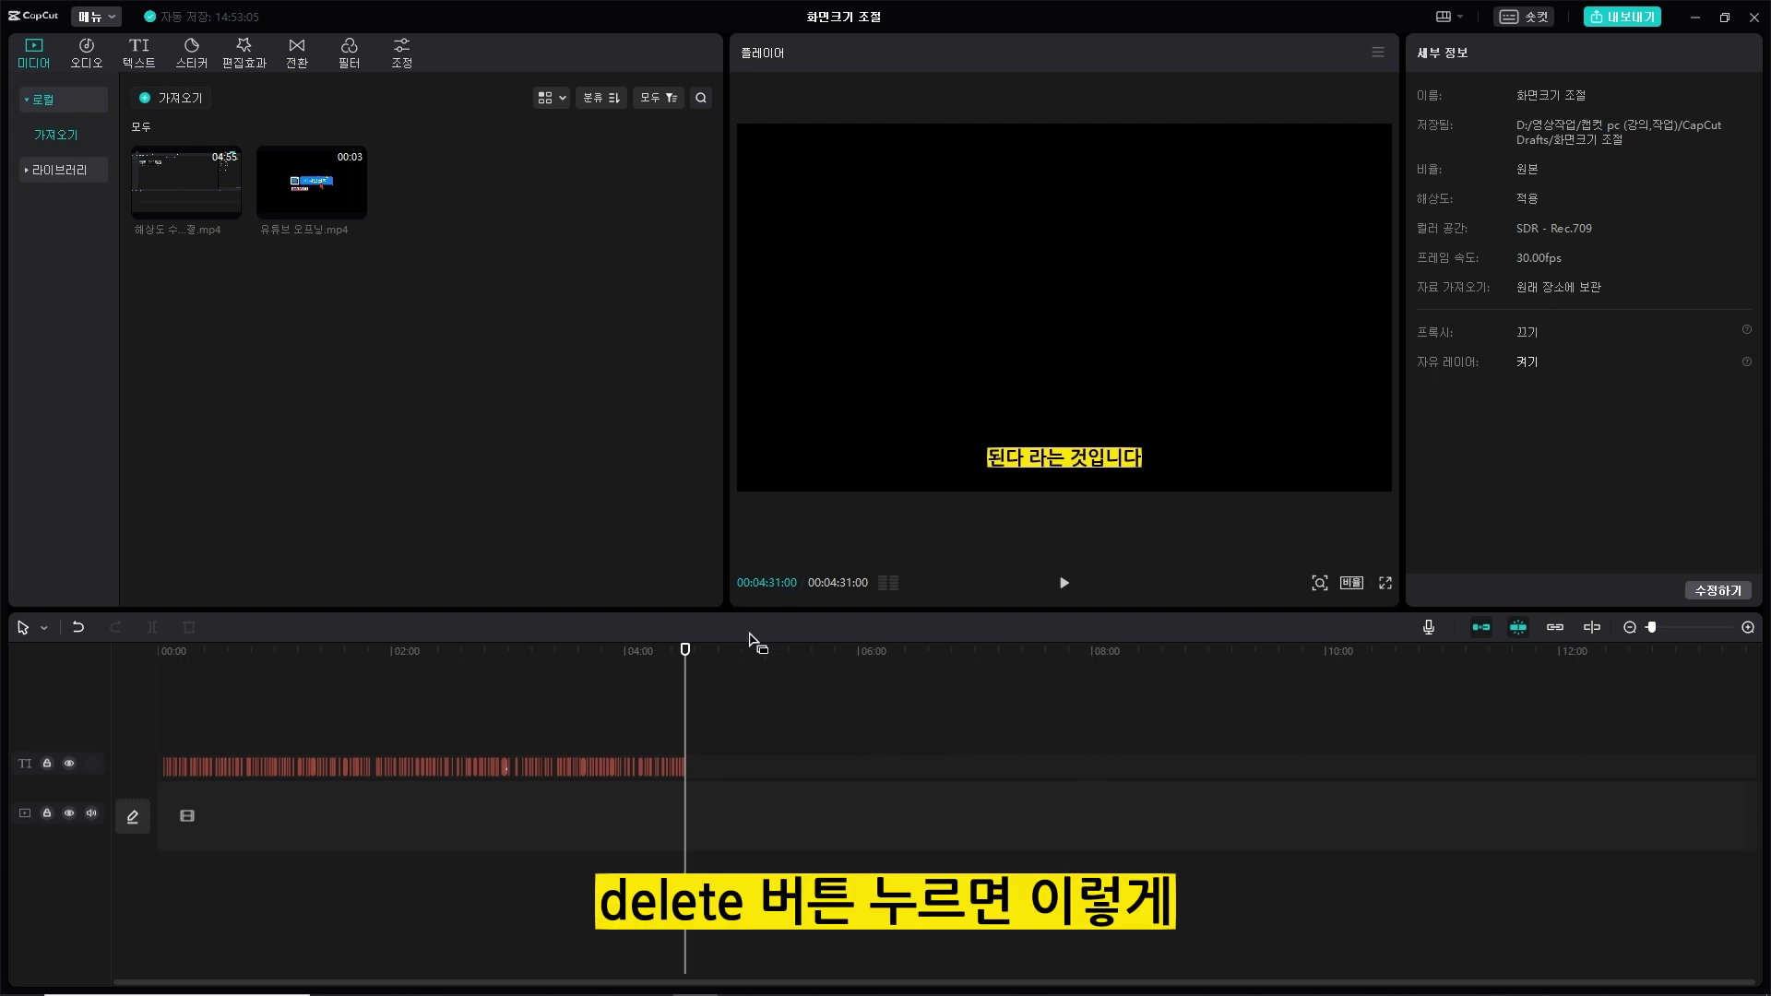
left_click(612, 665)
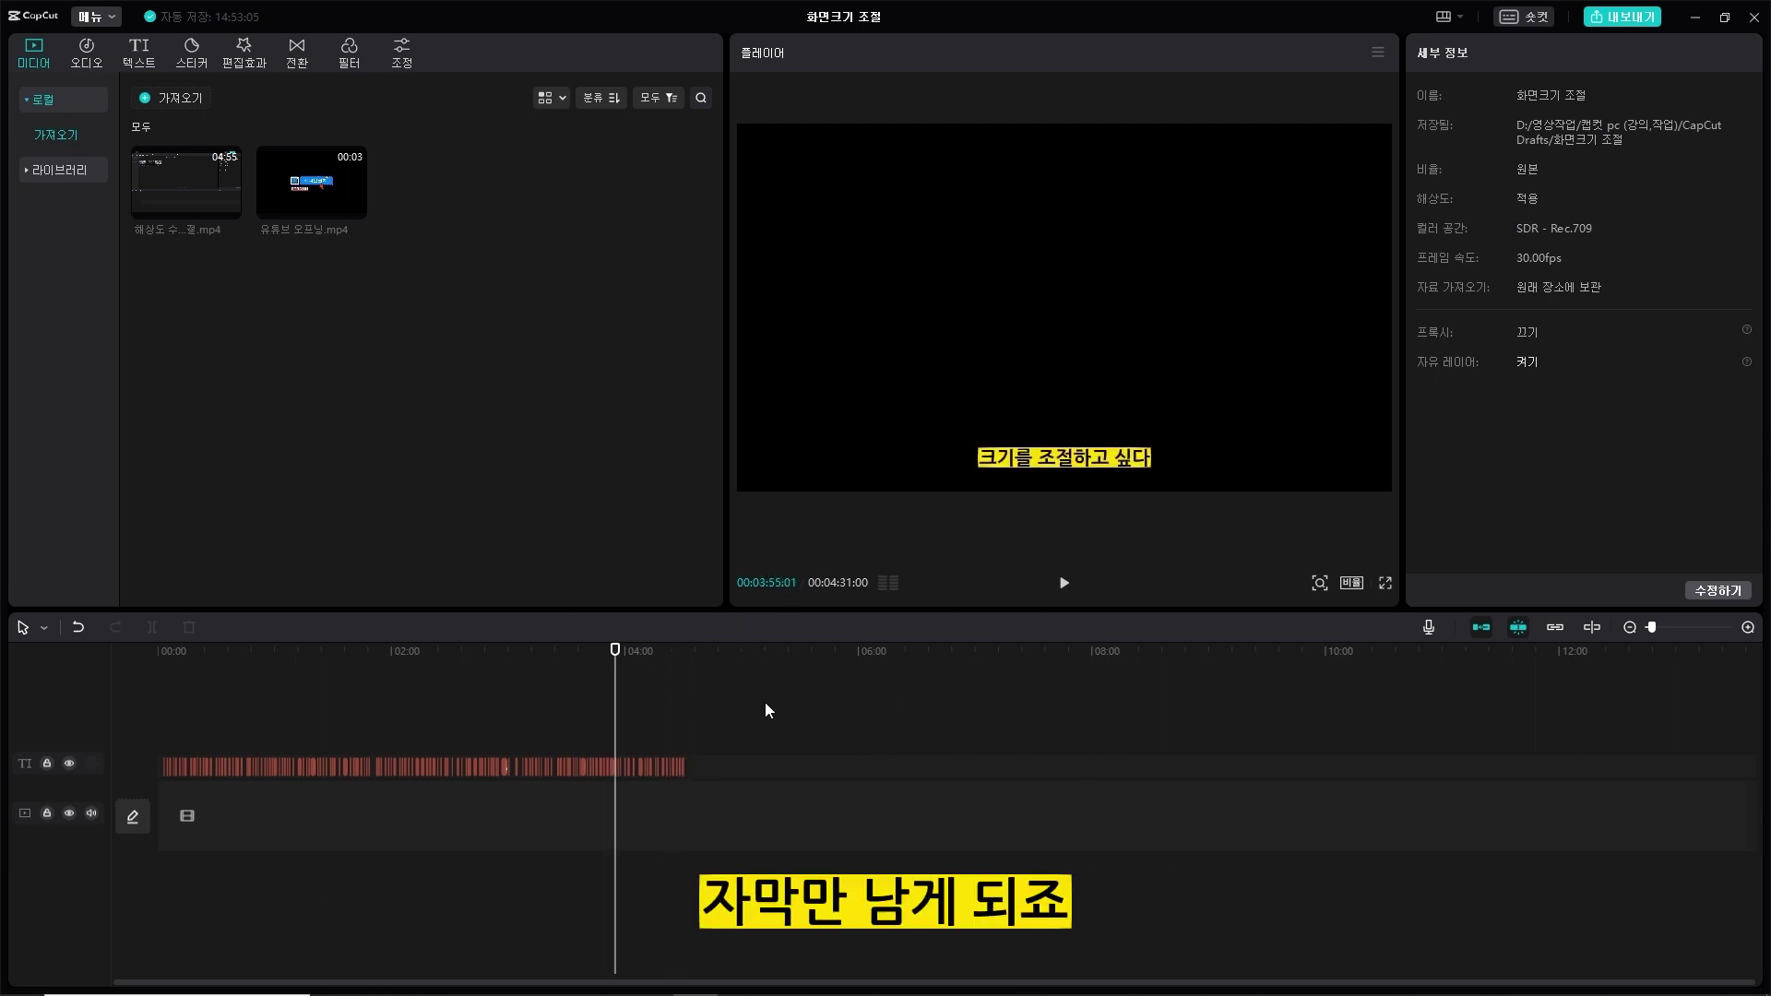
key("ctrl+z")
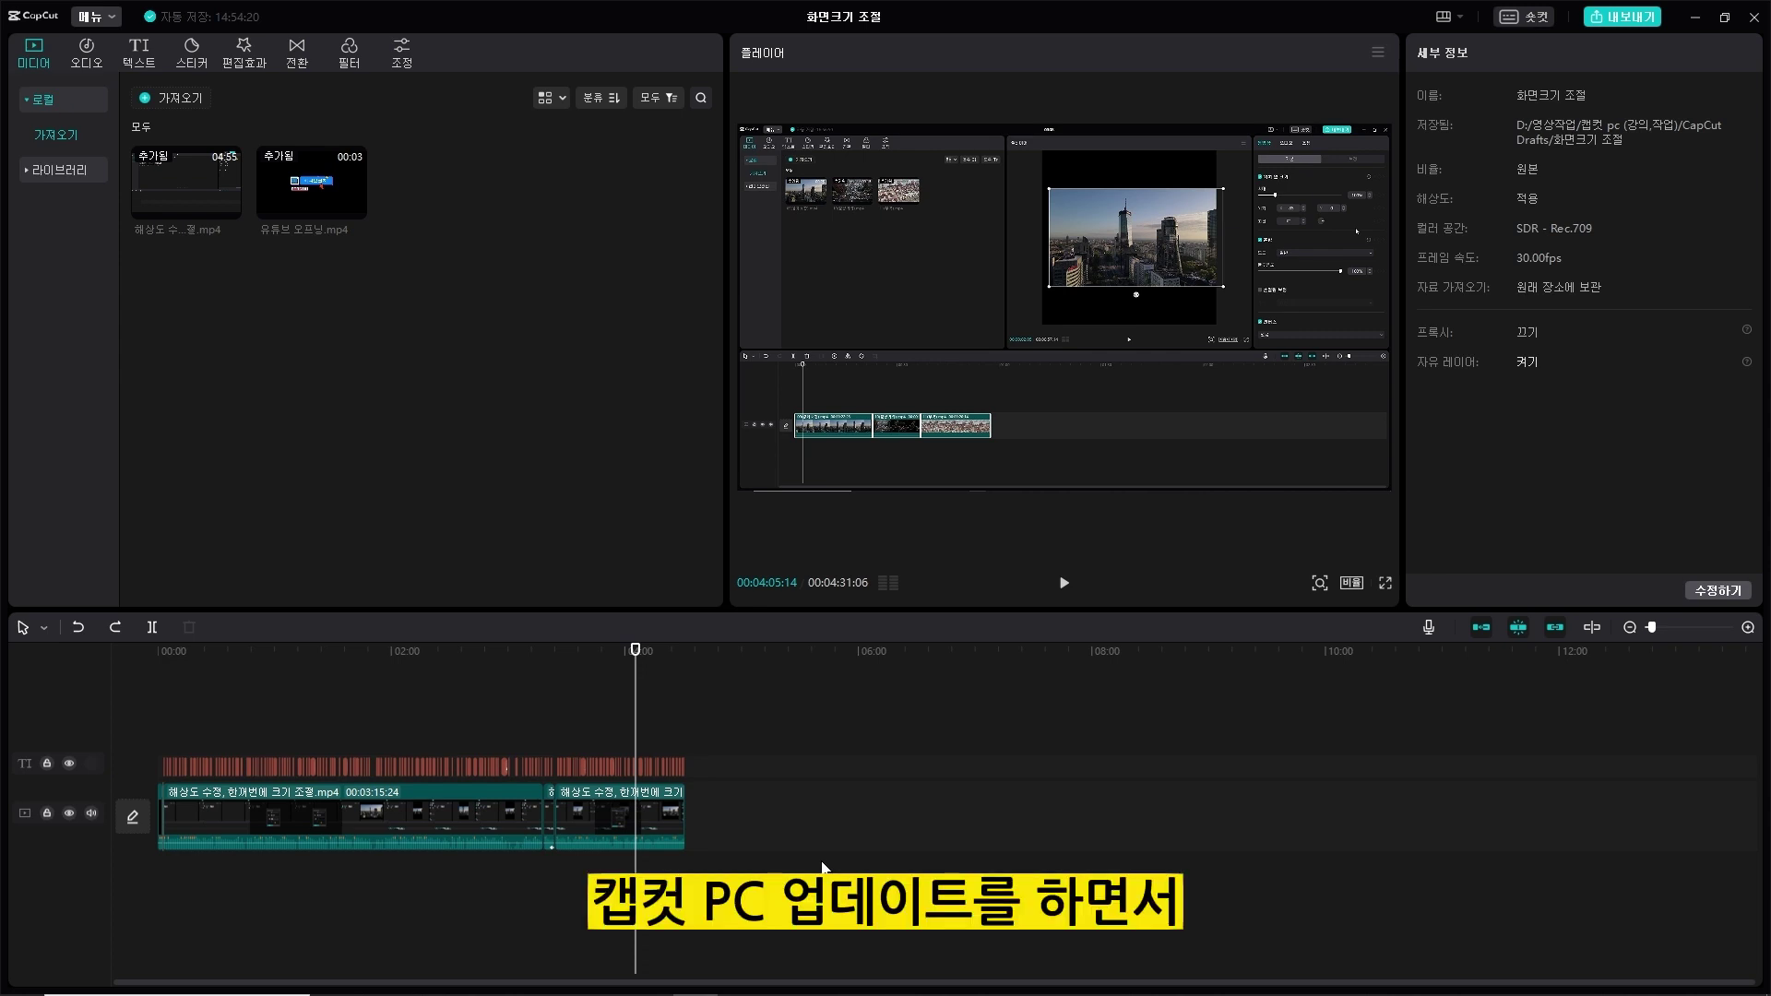
Review the video export settings and close them without exporting, returning to the timeline with the captions.
left_click(1632, 19)
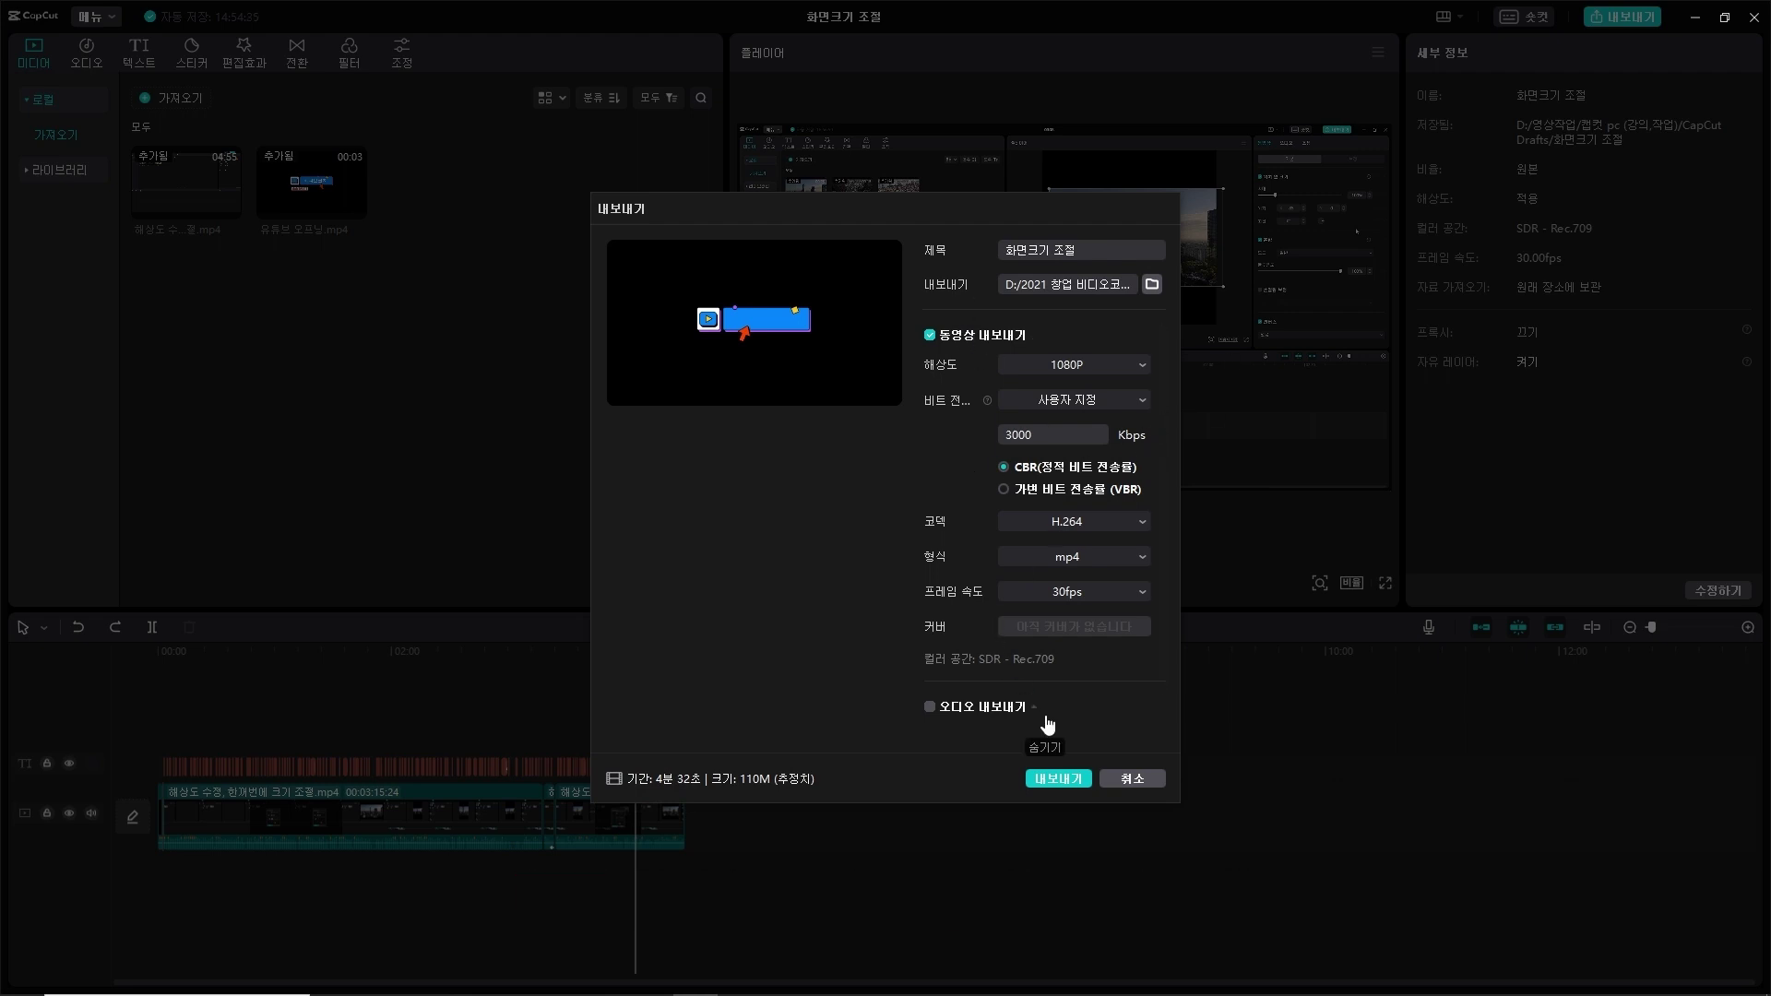
left_click(1140, 782)
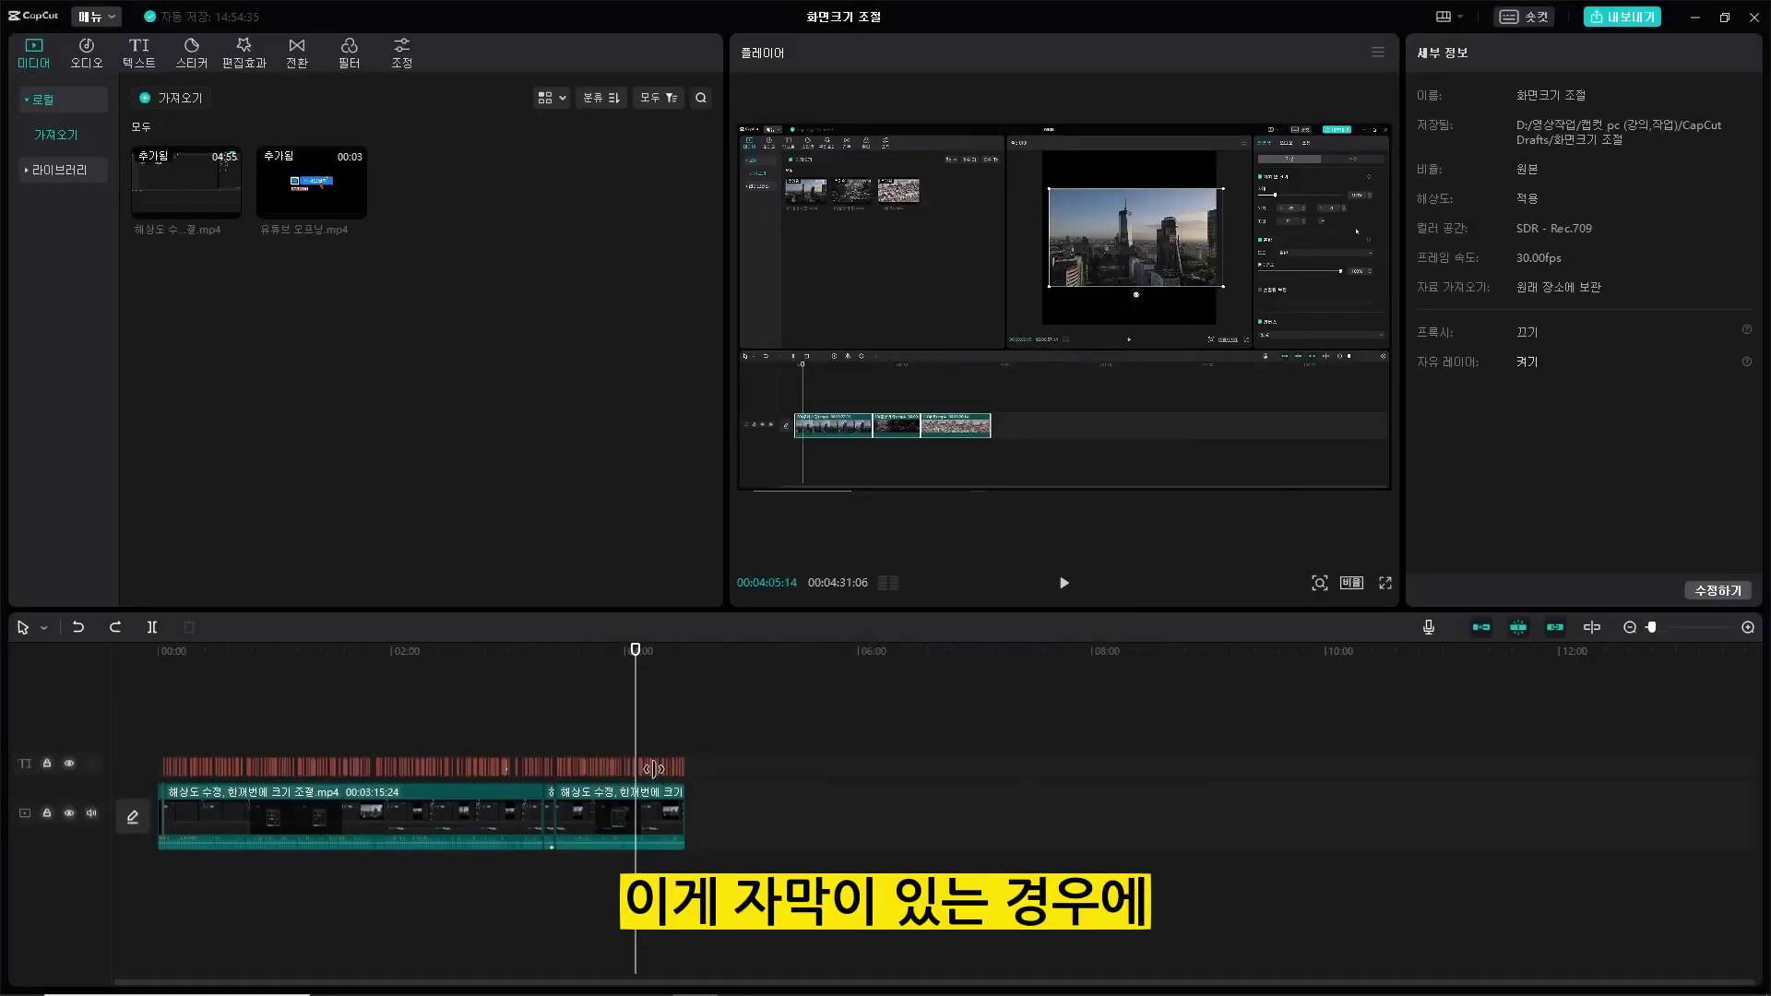
left_click_drag(753, 734, 802, 791)
left_click(891, 867)
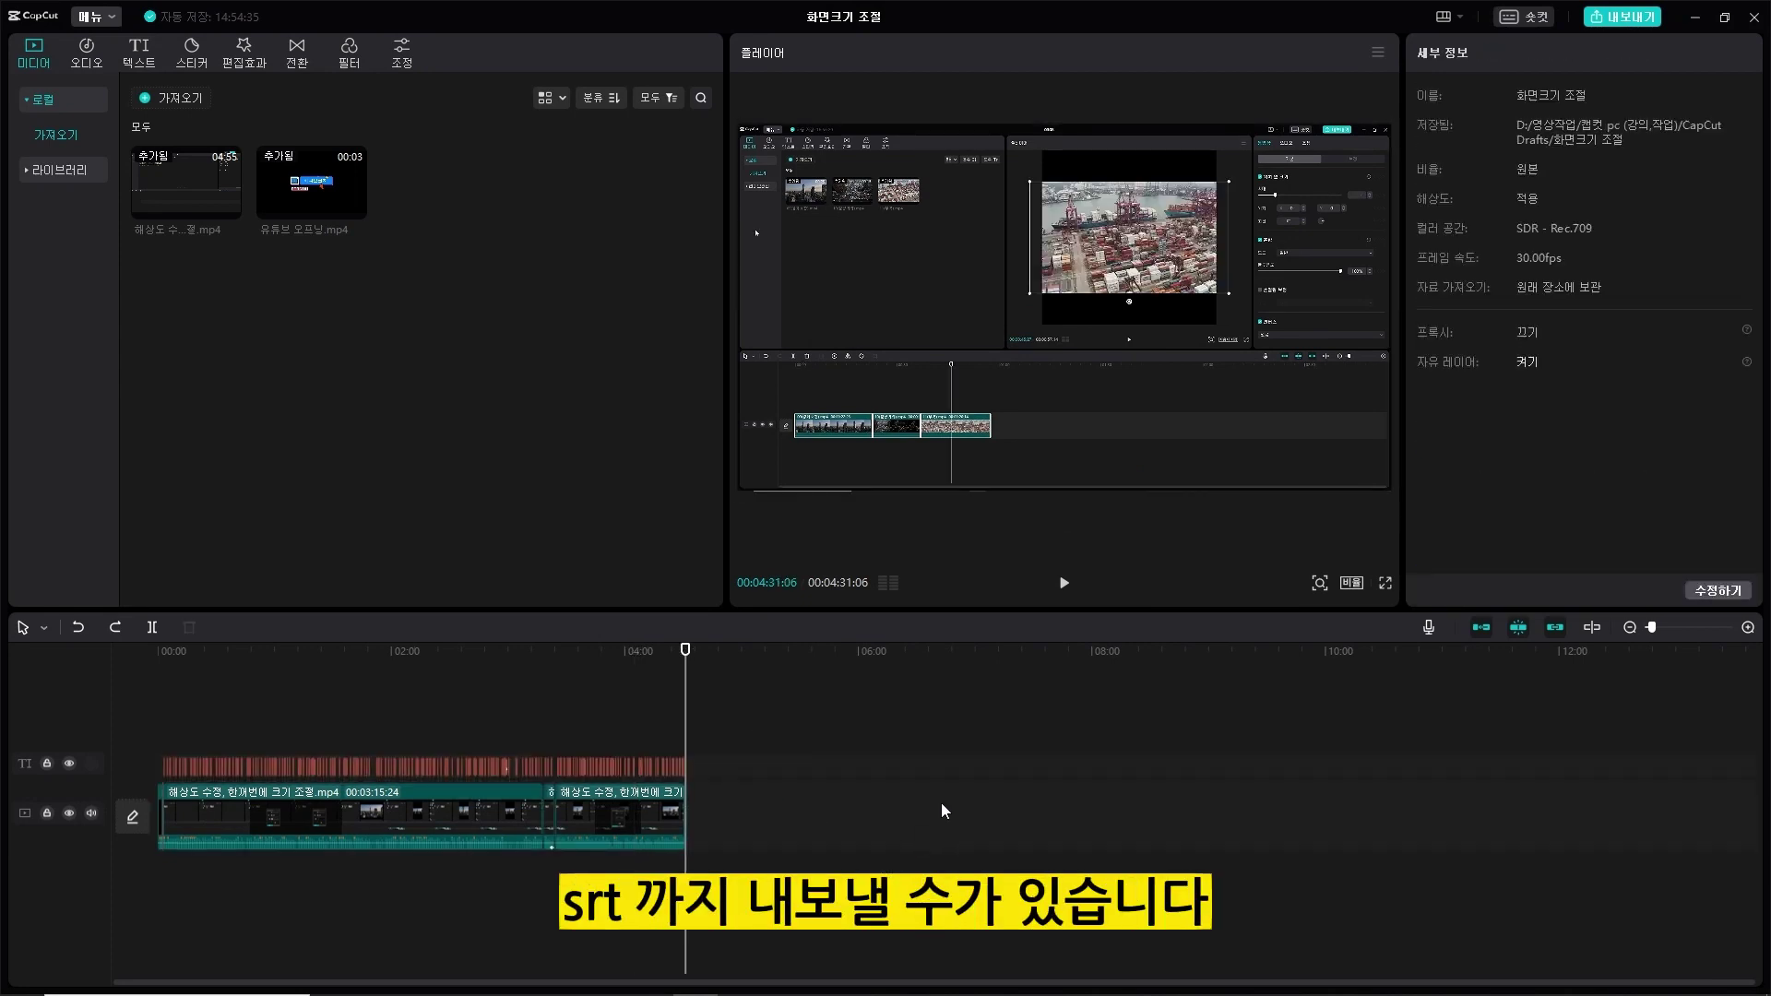
Export the project as 화면크기 조절_01 at 1080P in mp4 format, and select the exported mp4 and srt files in the output folder.
left_click(1642, 20)
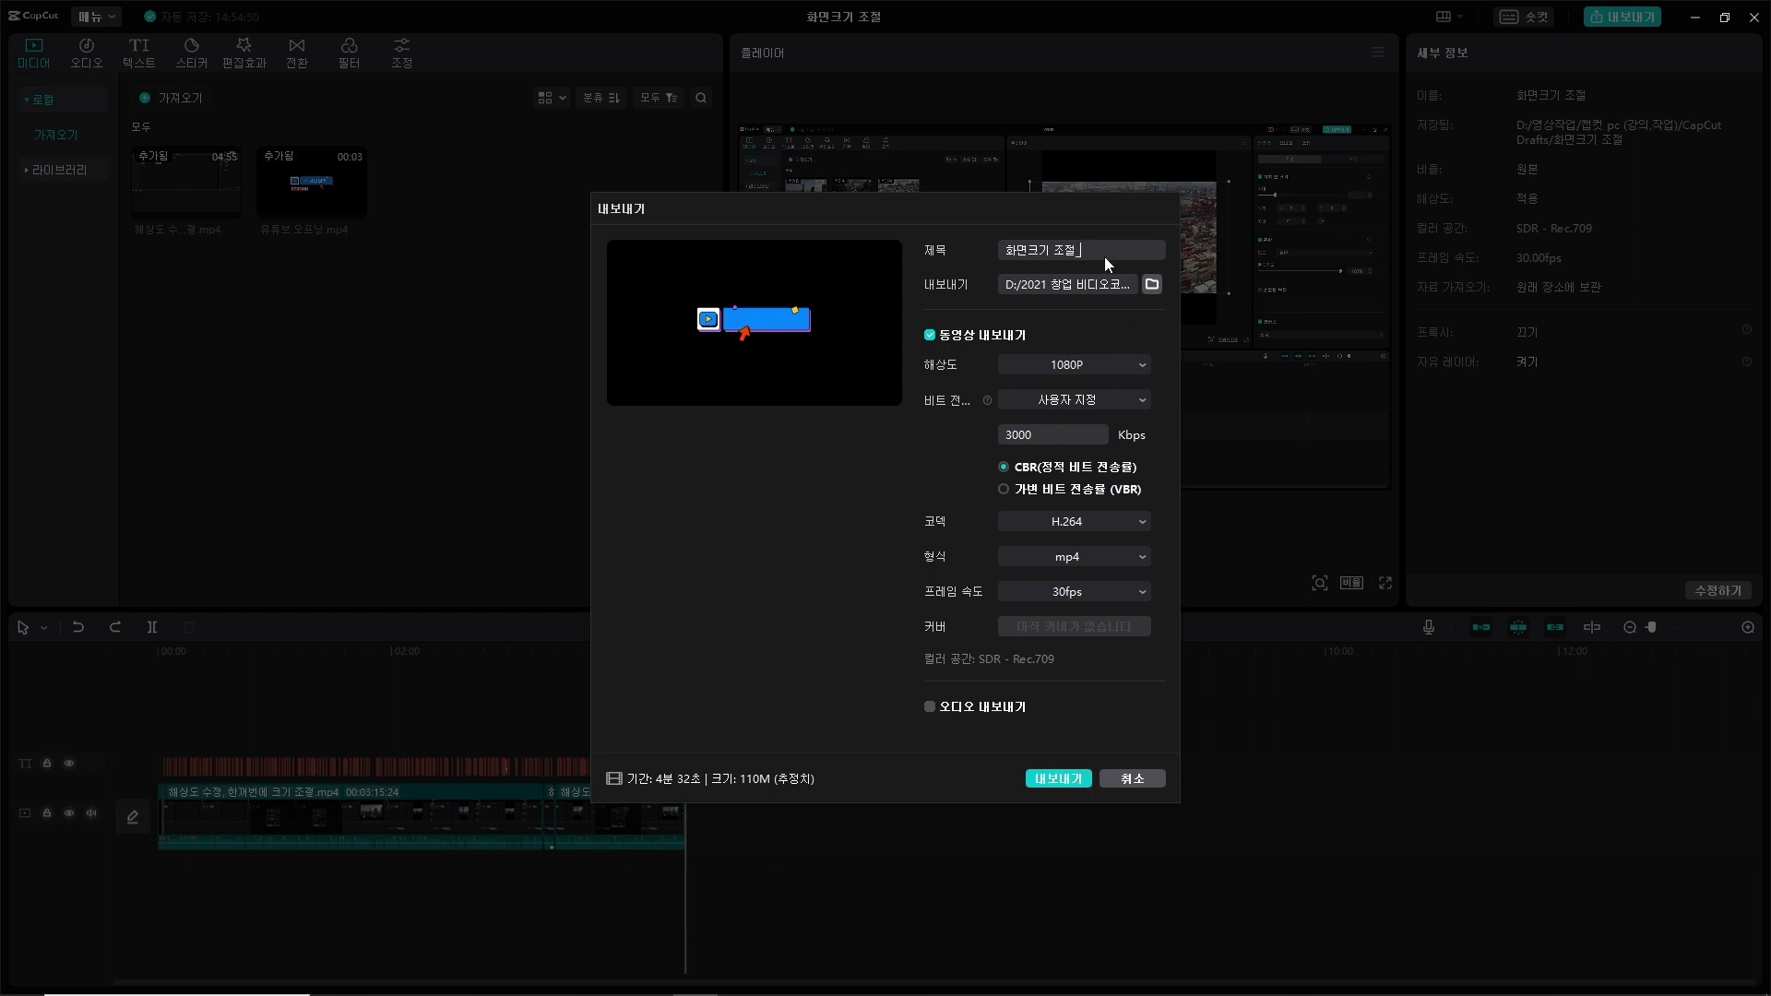
left_click(1081, 783)
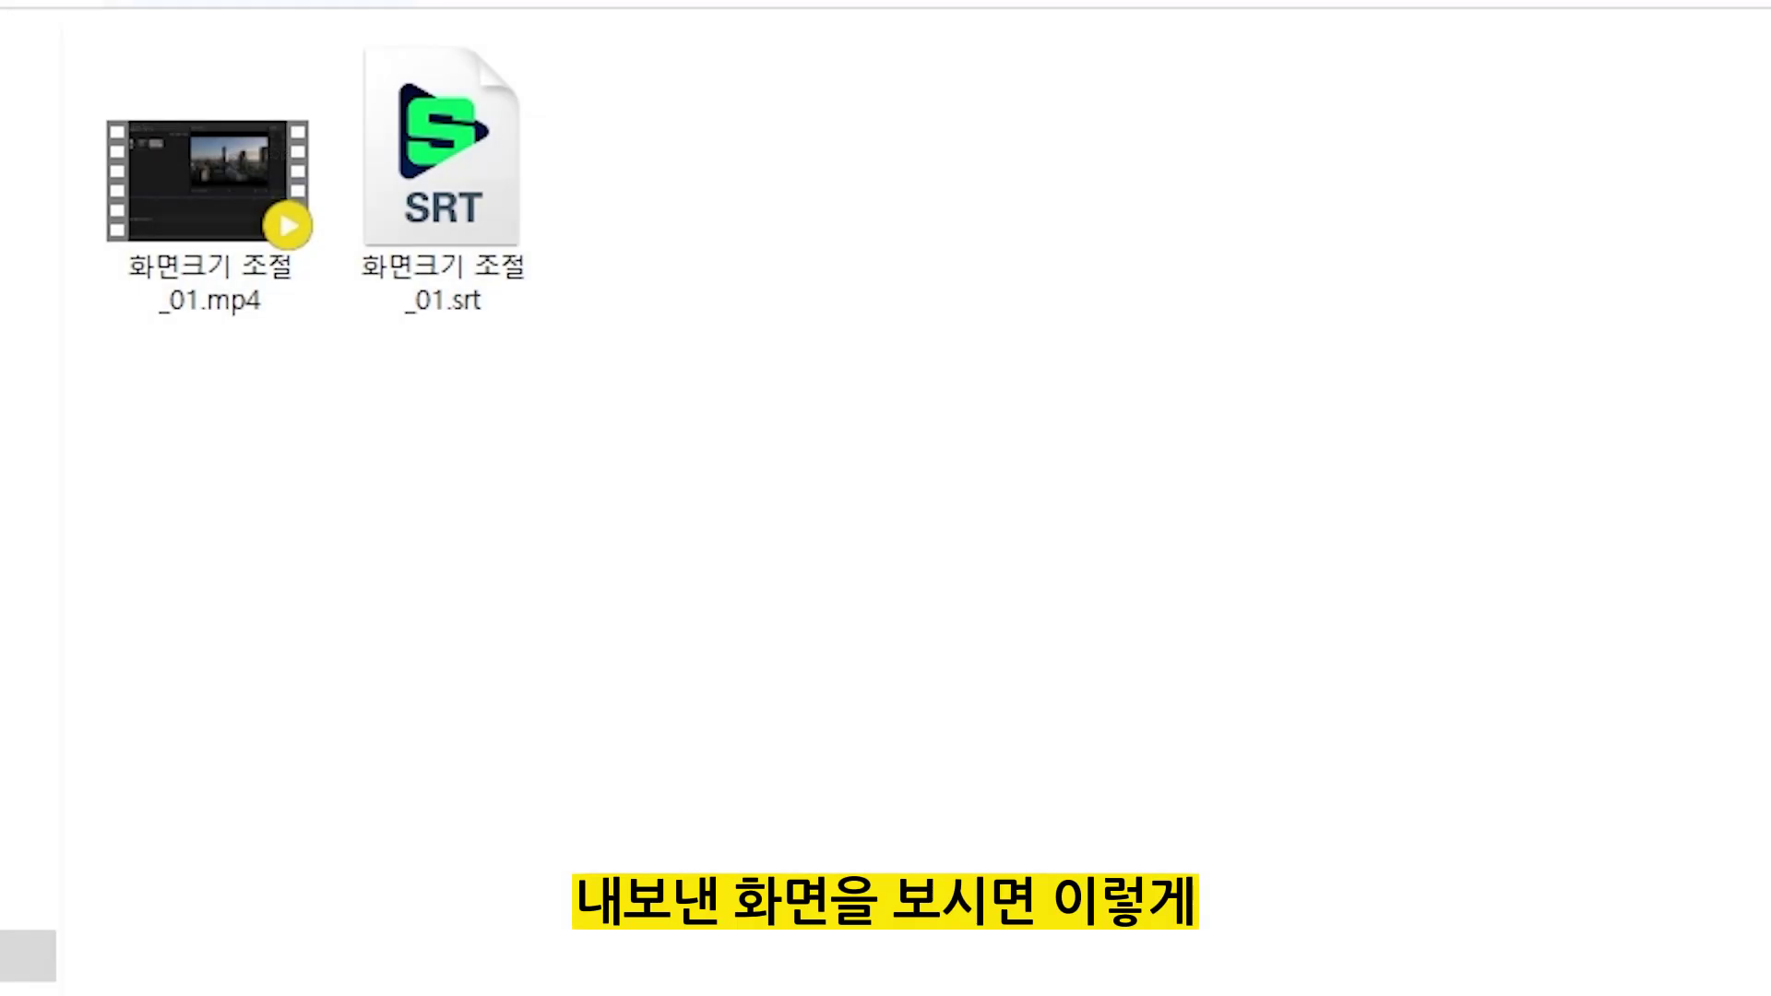
left_click(186, 296)
left_click(549, 253, "ctrl")
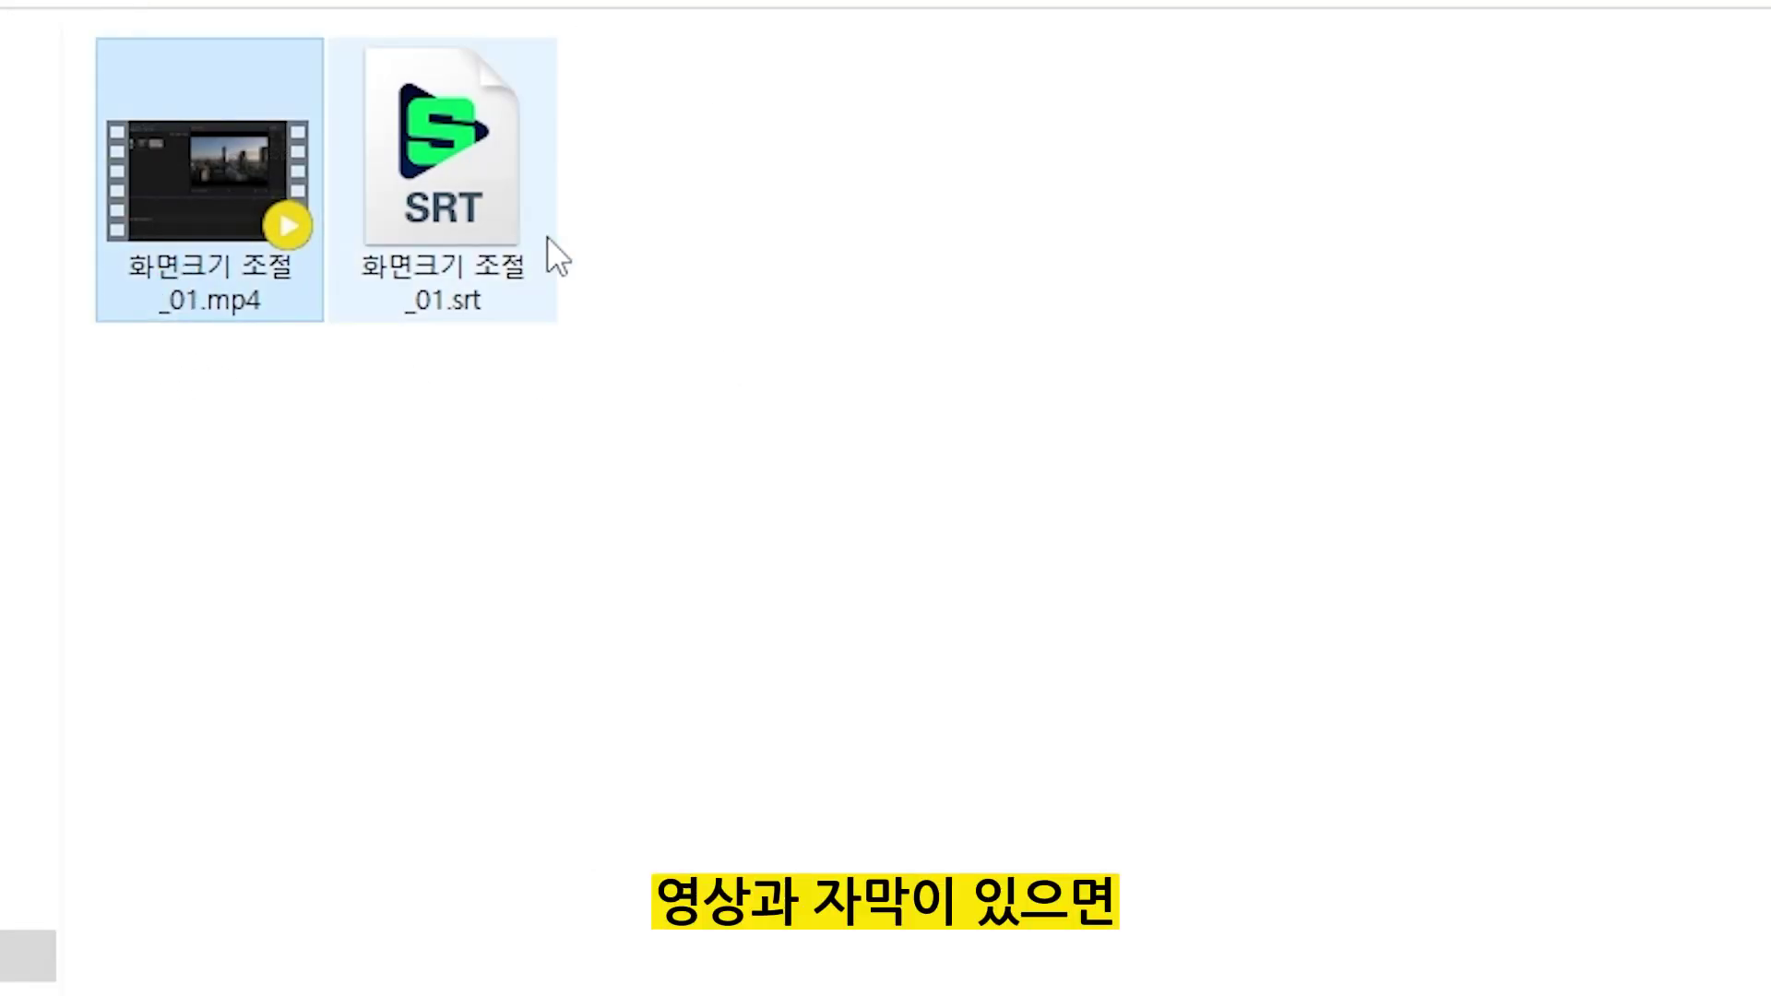
Import the 화면크기 조절_01.srt subtitle file as local captions and place it above the video clips at the start of the timeline.
left_click(428, 251)
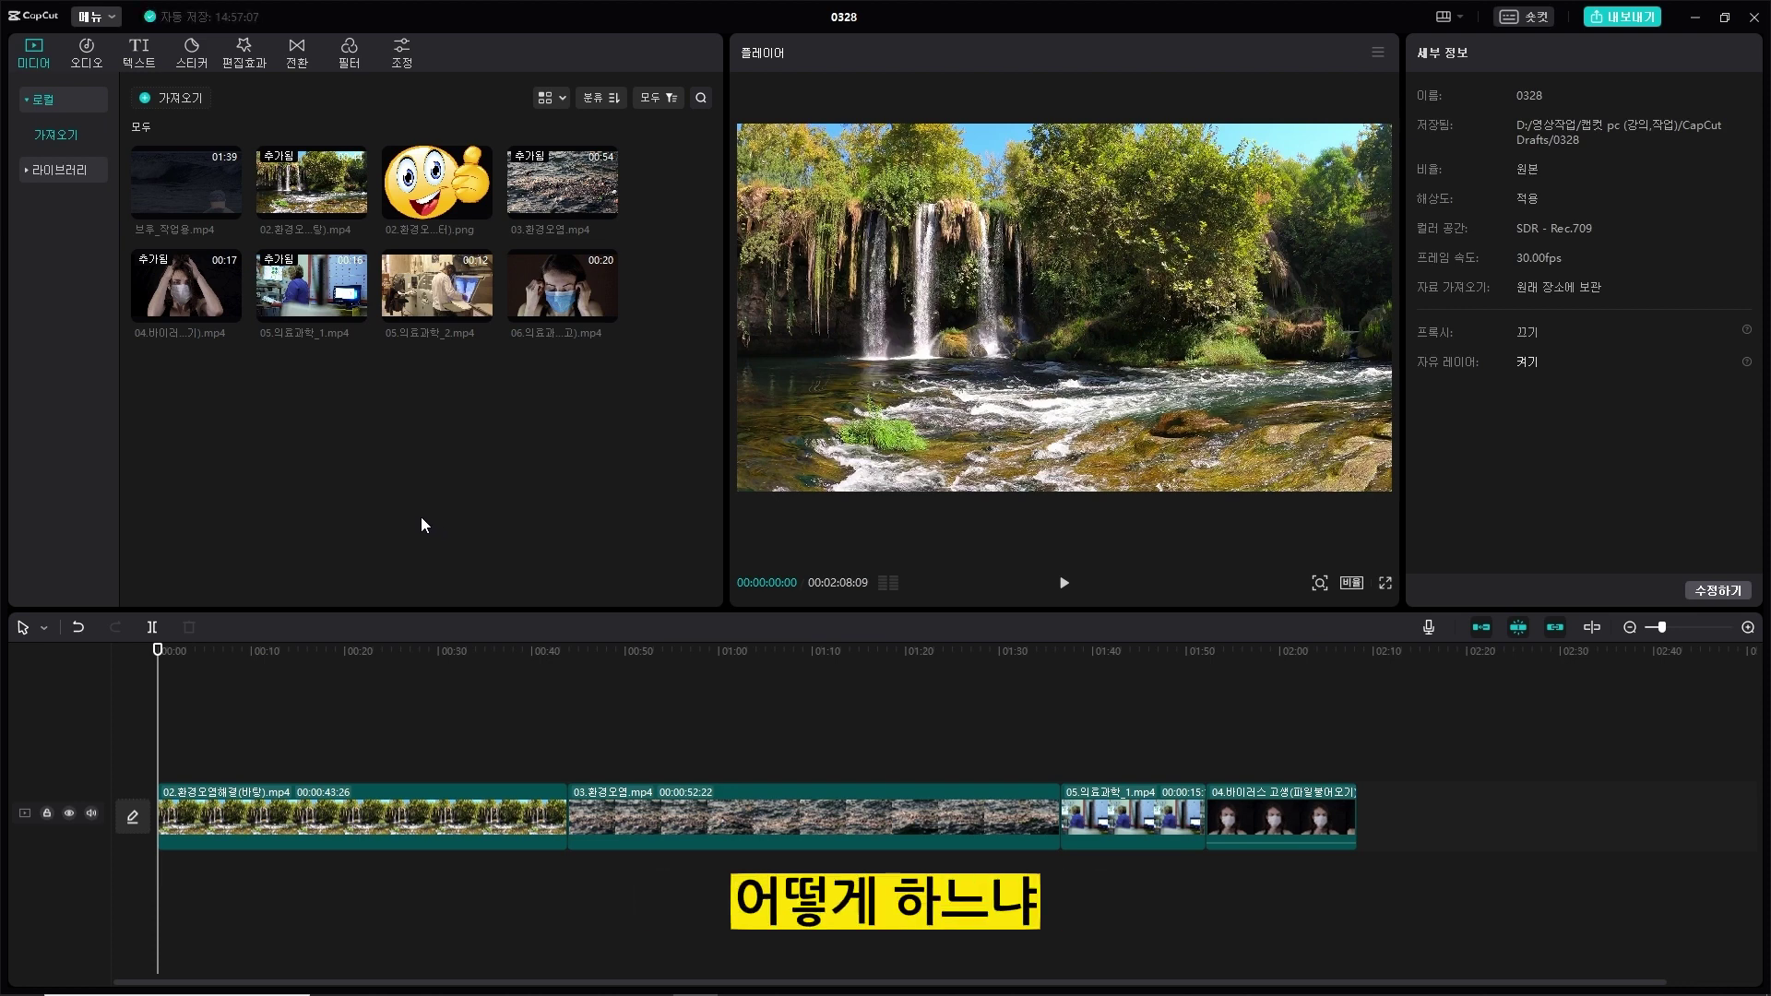
left_click(141, 56)
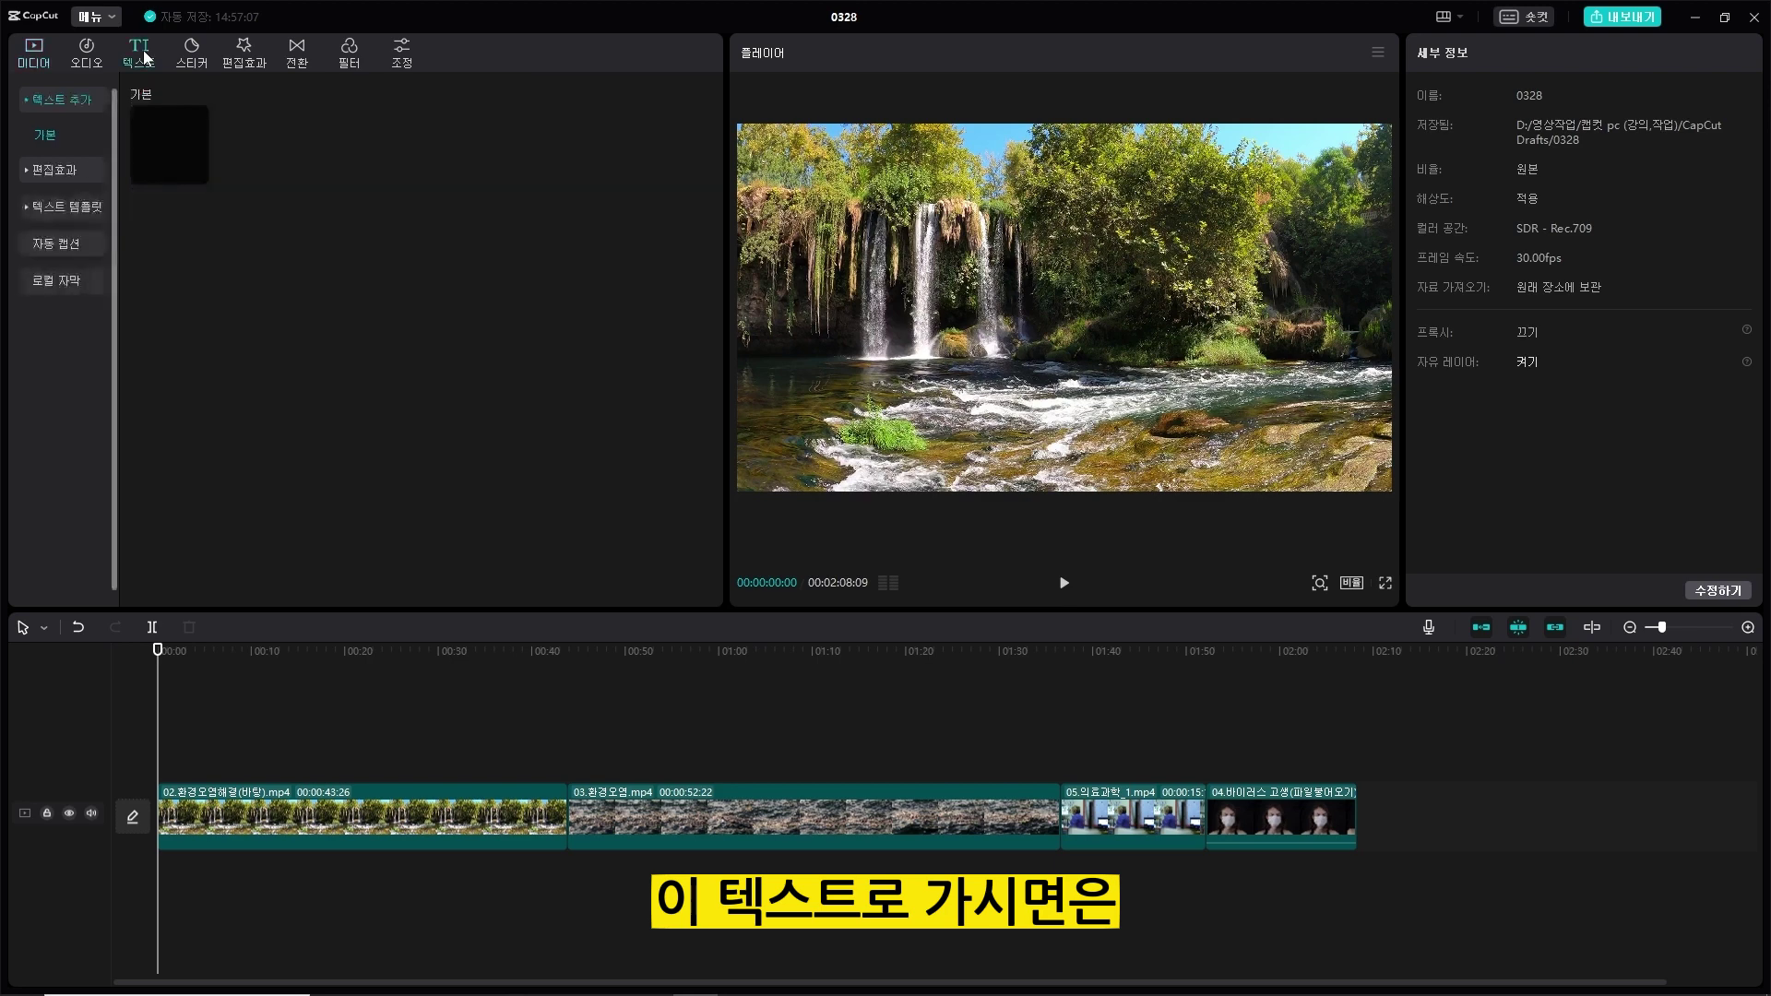
left_click(64, 283)
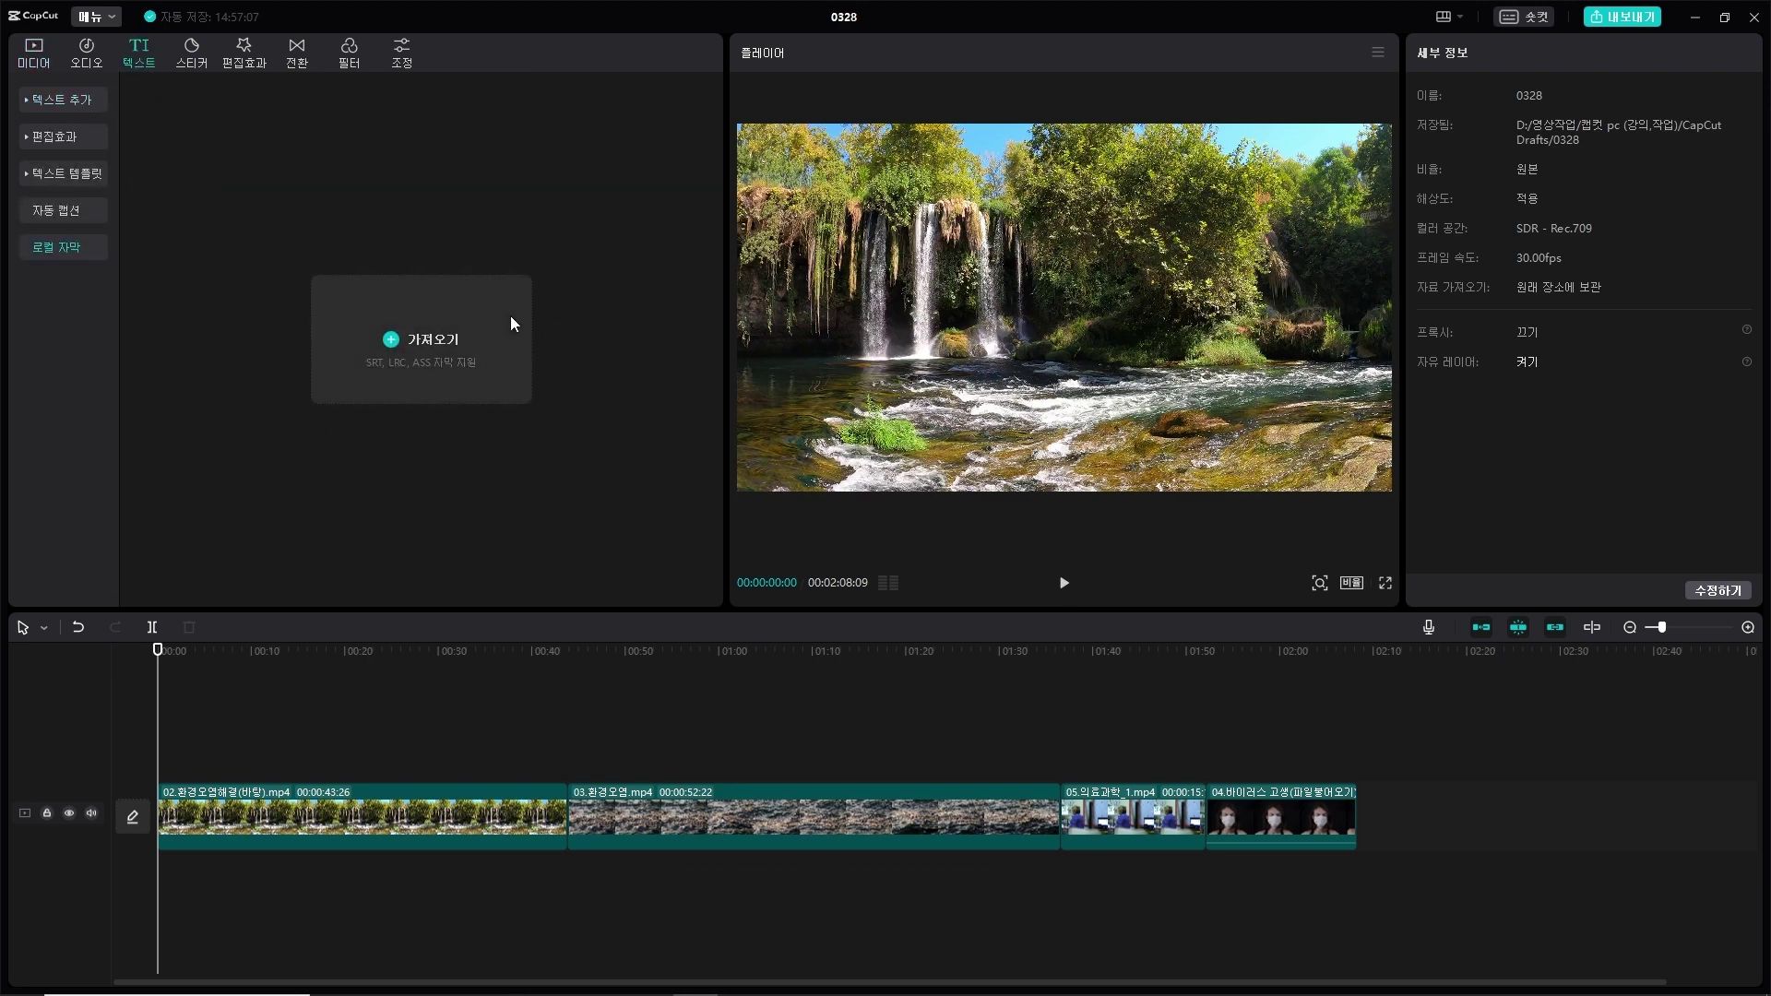
left_click(428, 341)
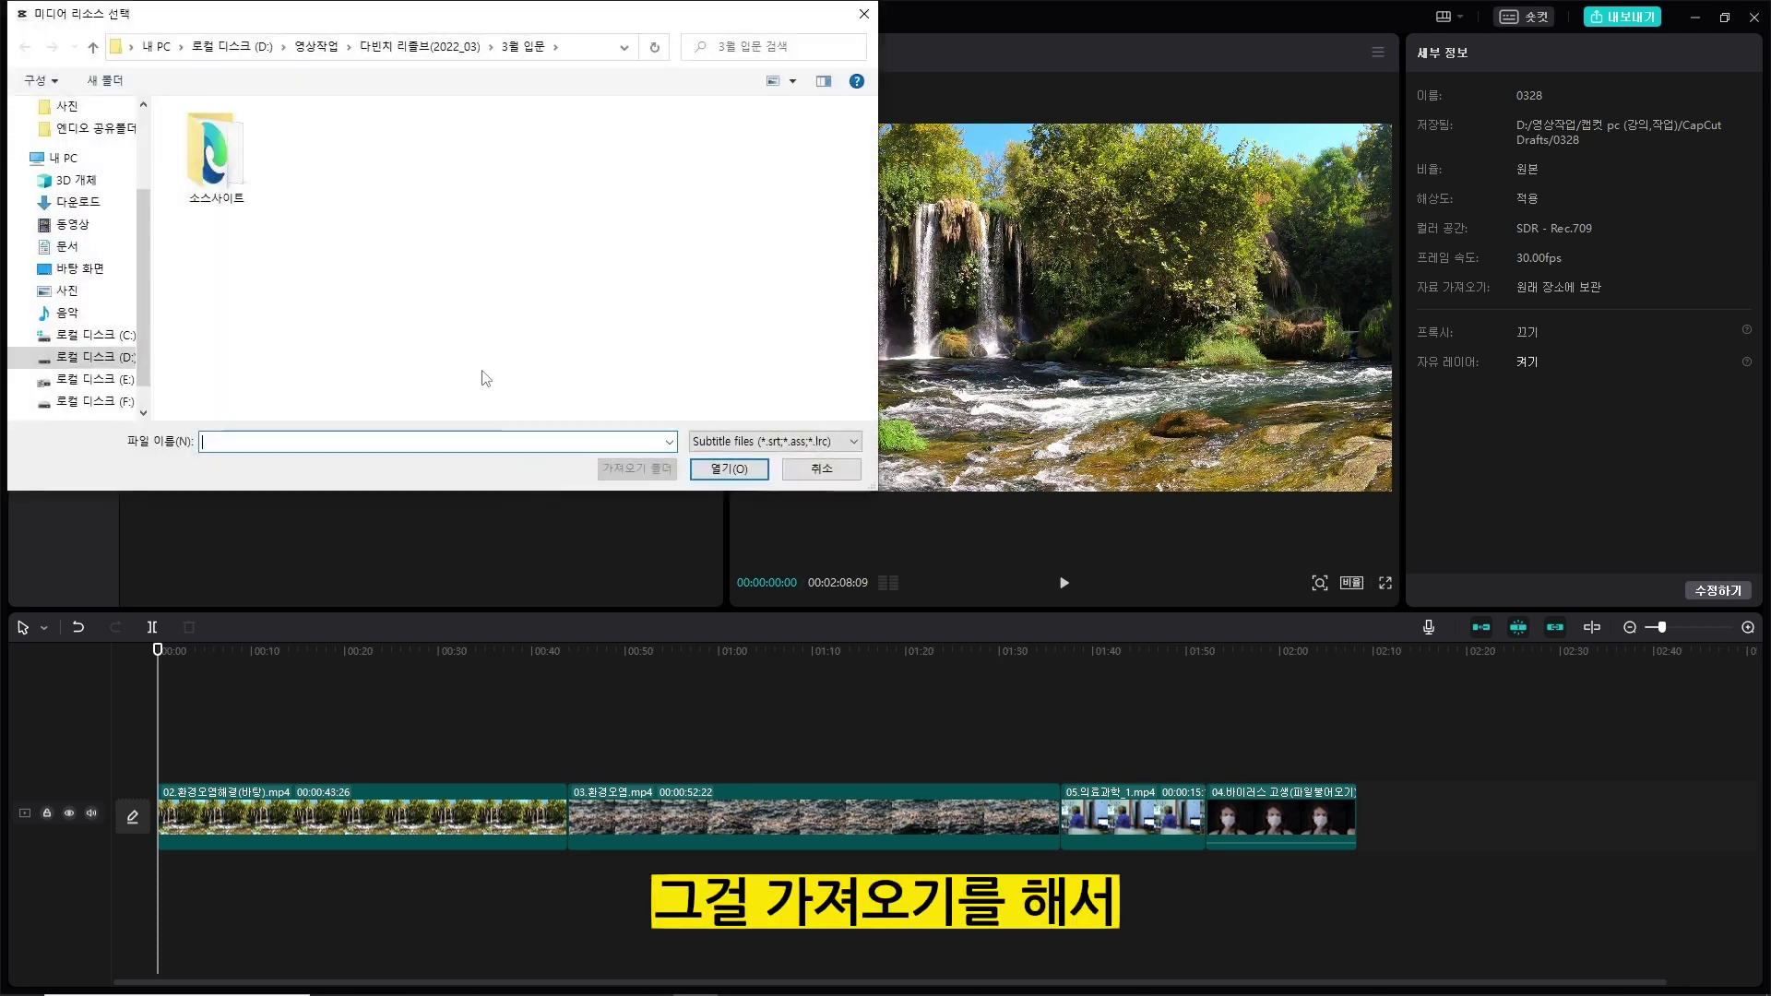
left_click(65, 369)
double_click(231, 163)
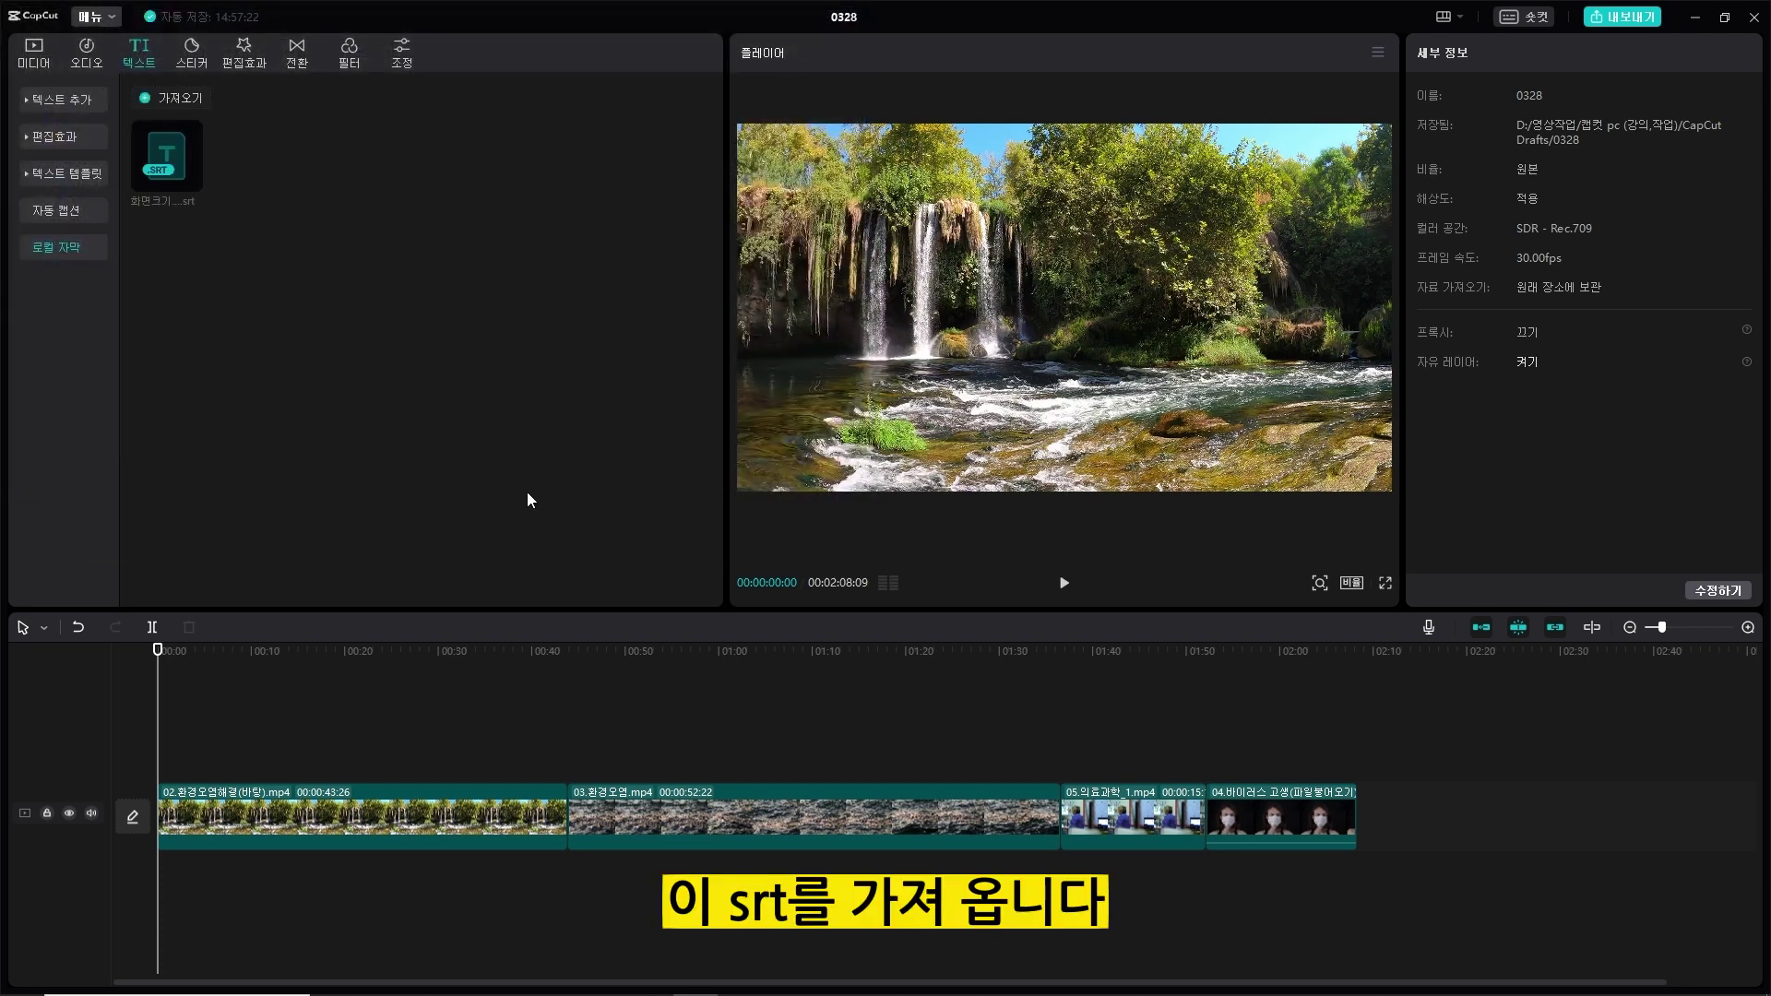
left_click_drag(183, 159, 160, 763)
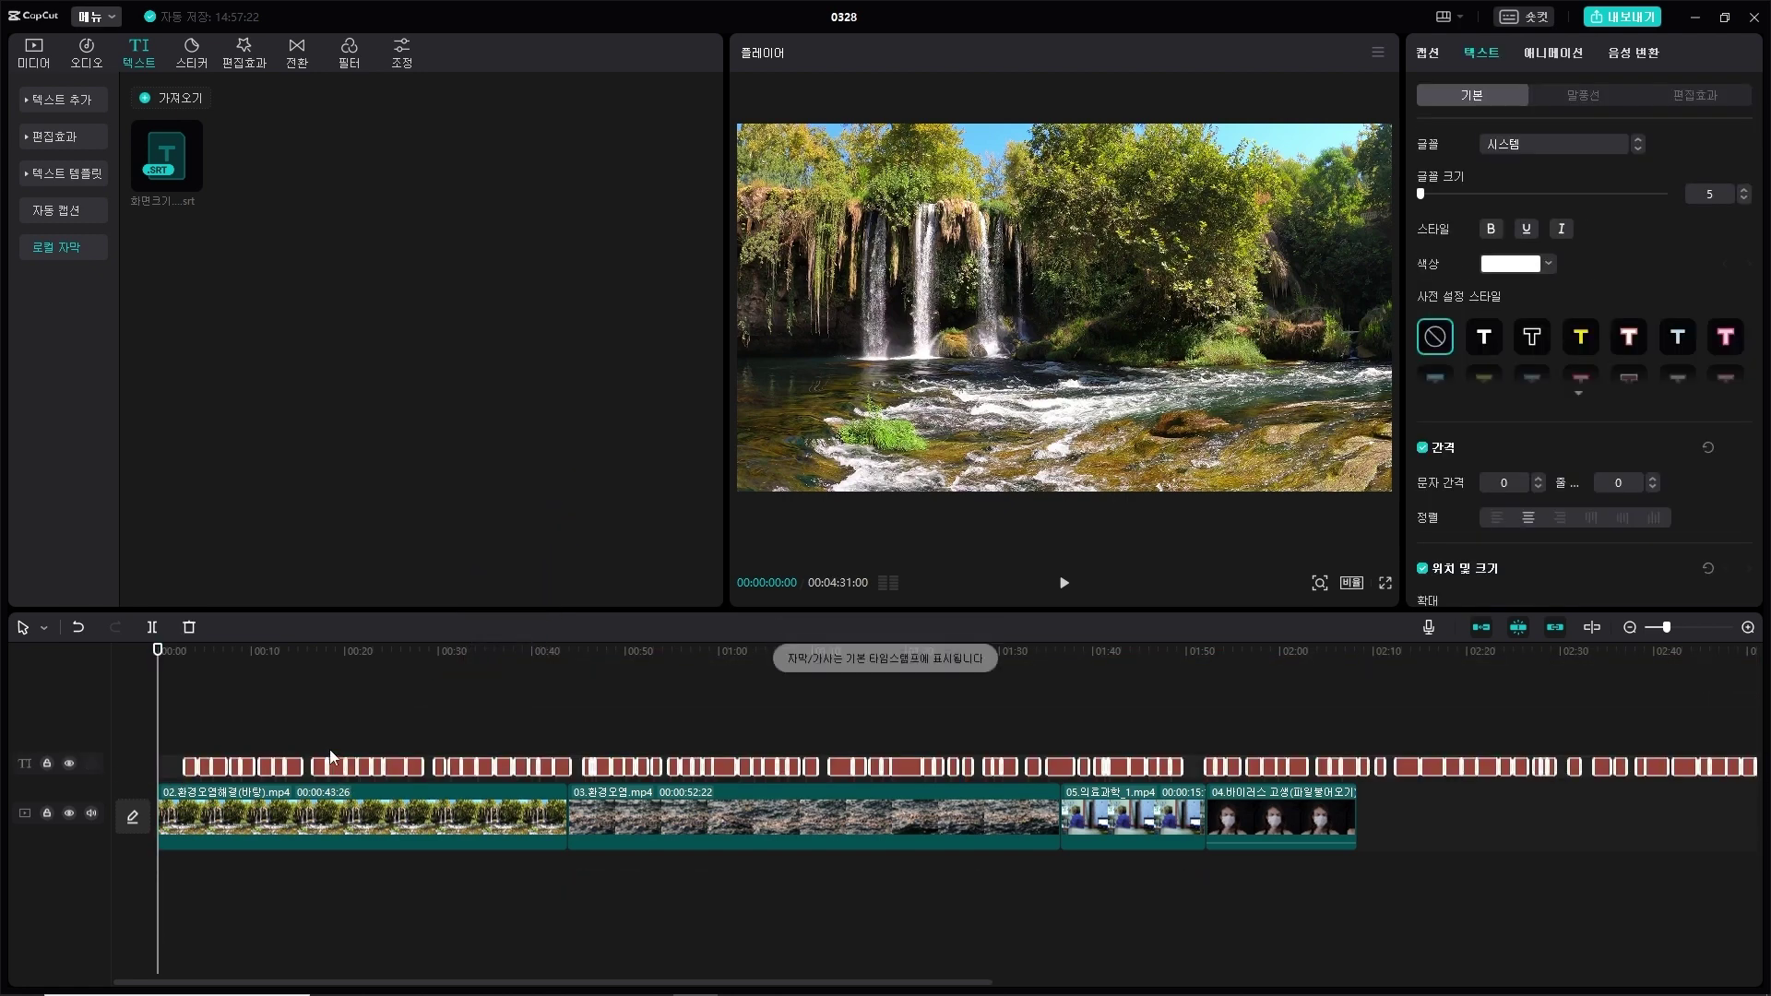
Play back the beginning of the timeline to check the imported captions over the waterfall clip.
left_click(756, 711)
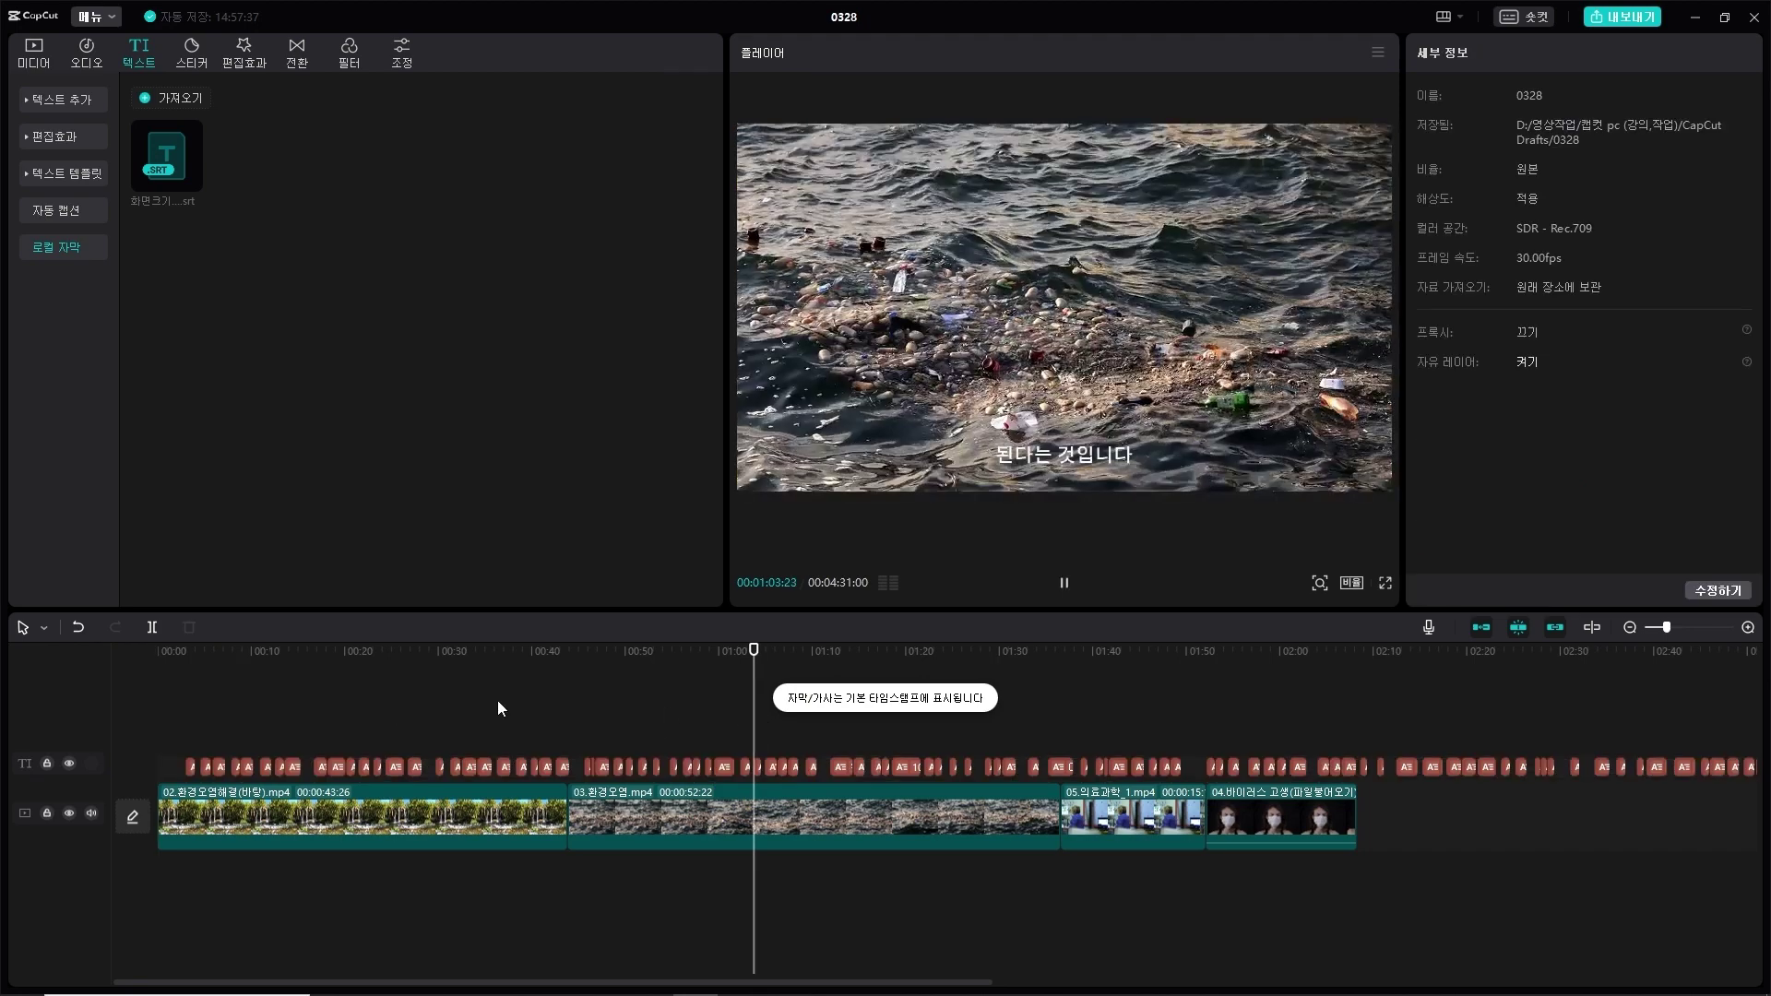
left_click(404, 652)
left_click(191, 651)
key("space")
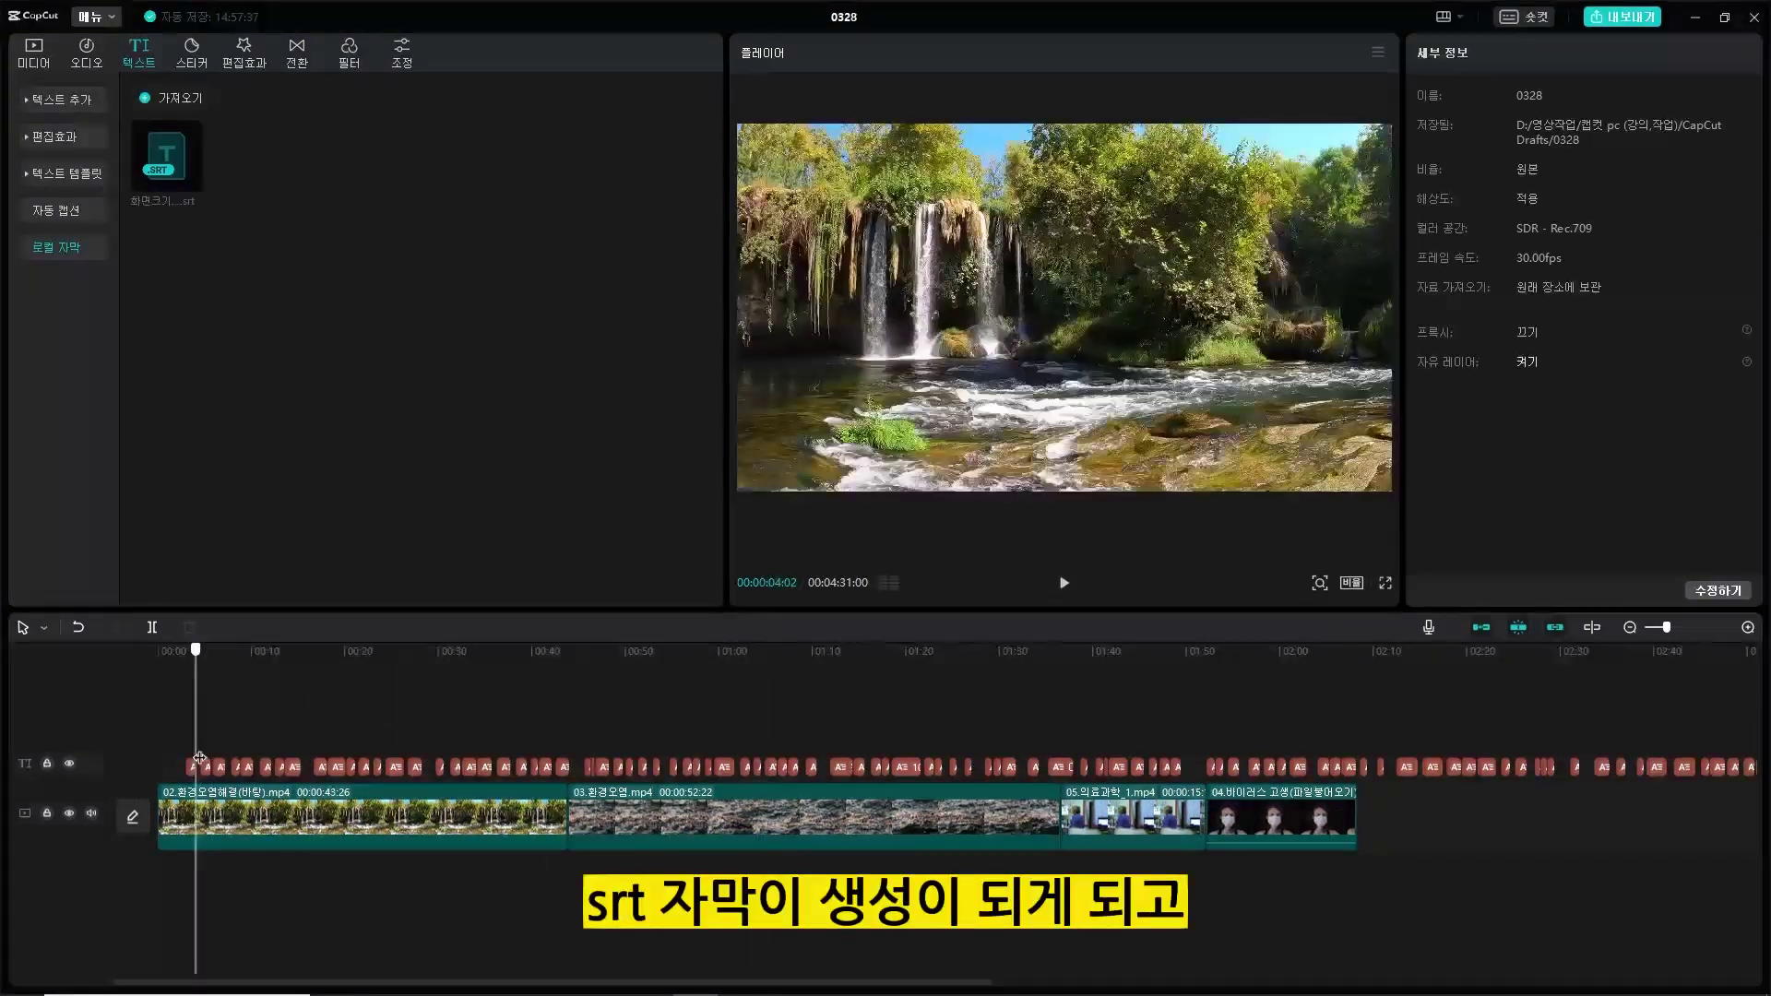
key("space")
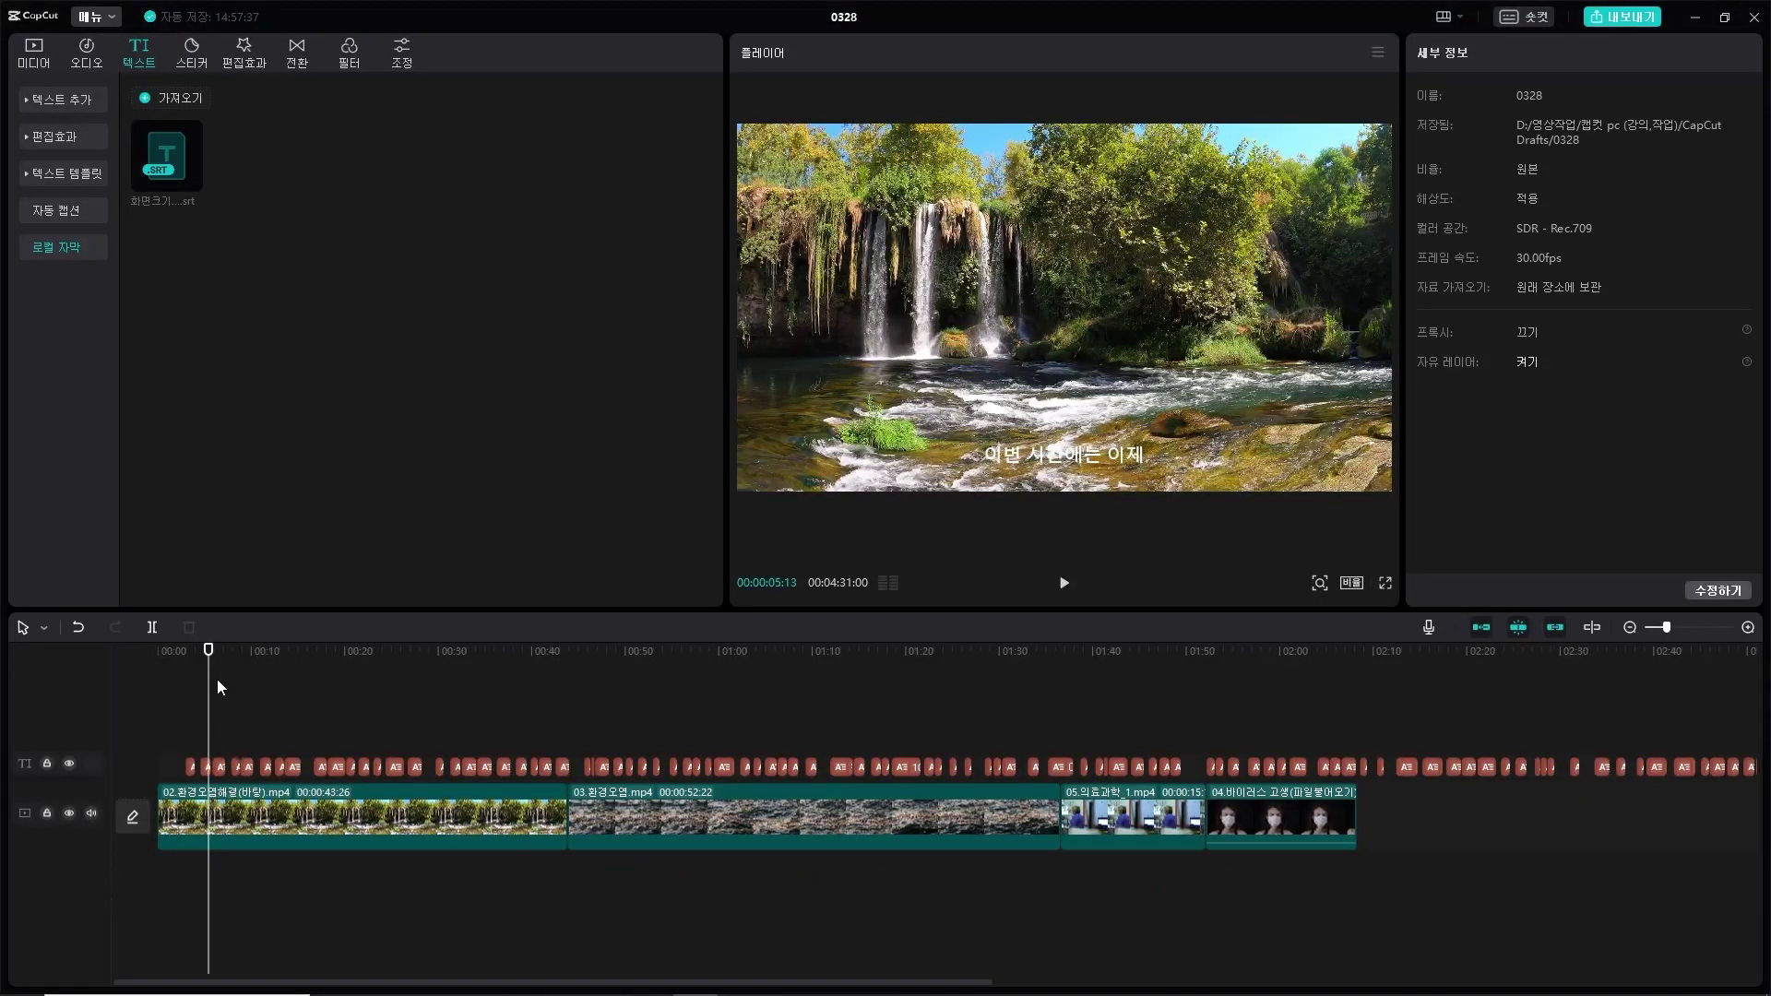
Apply the preset style with white text on a dark red background to all captions and check them along the timeline.
scroll(328, 727, "up", 2)
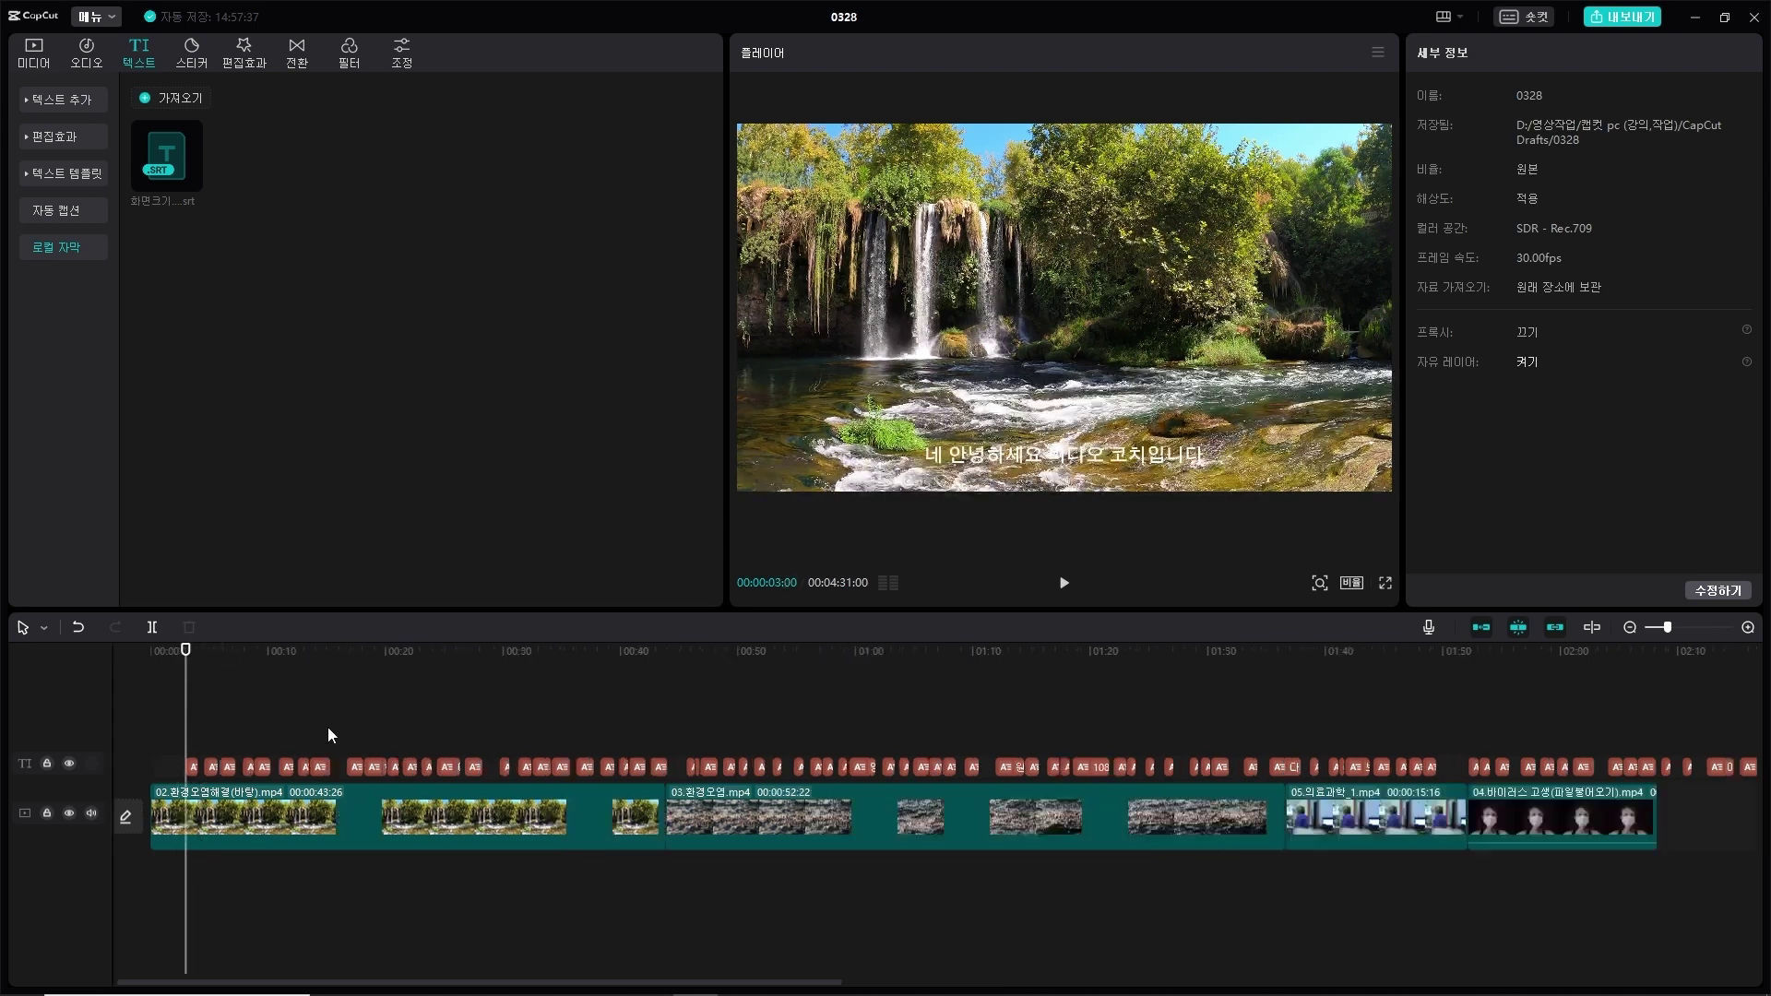
left_click(195, 767)
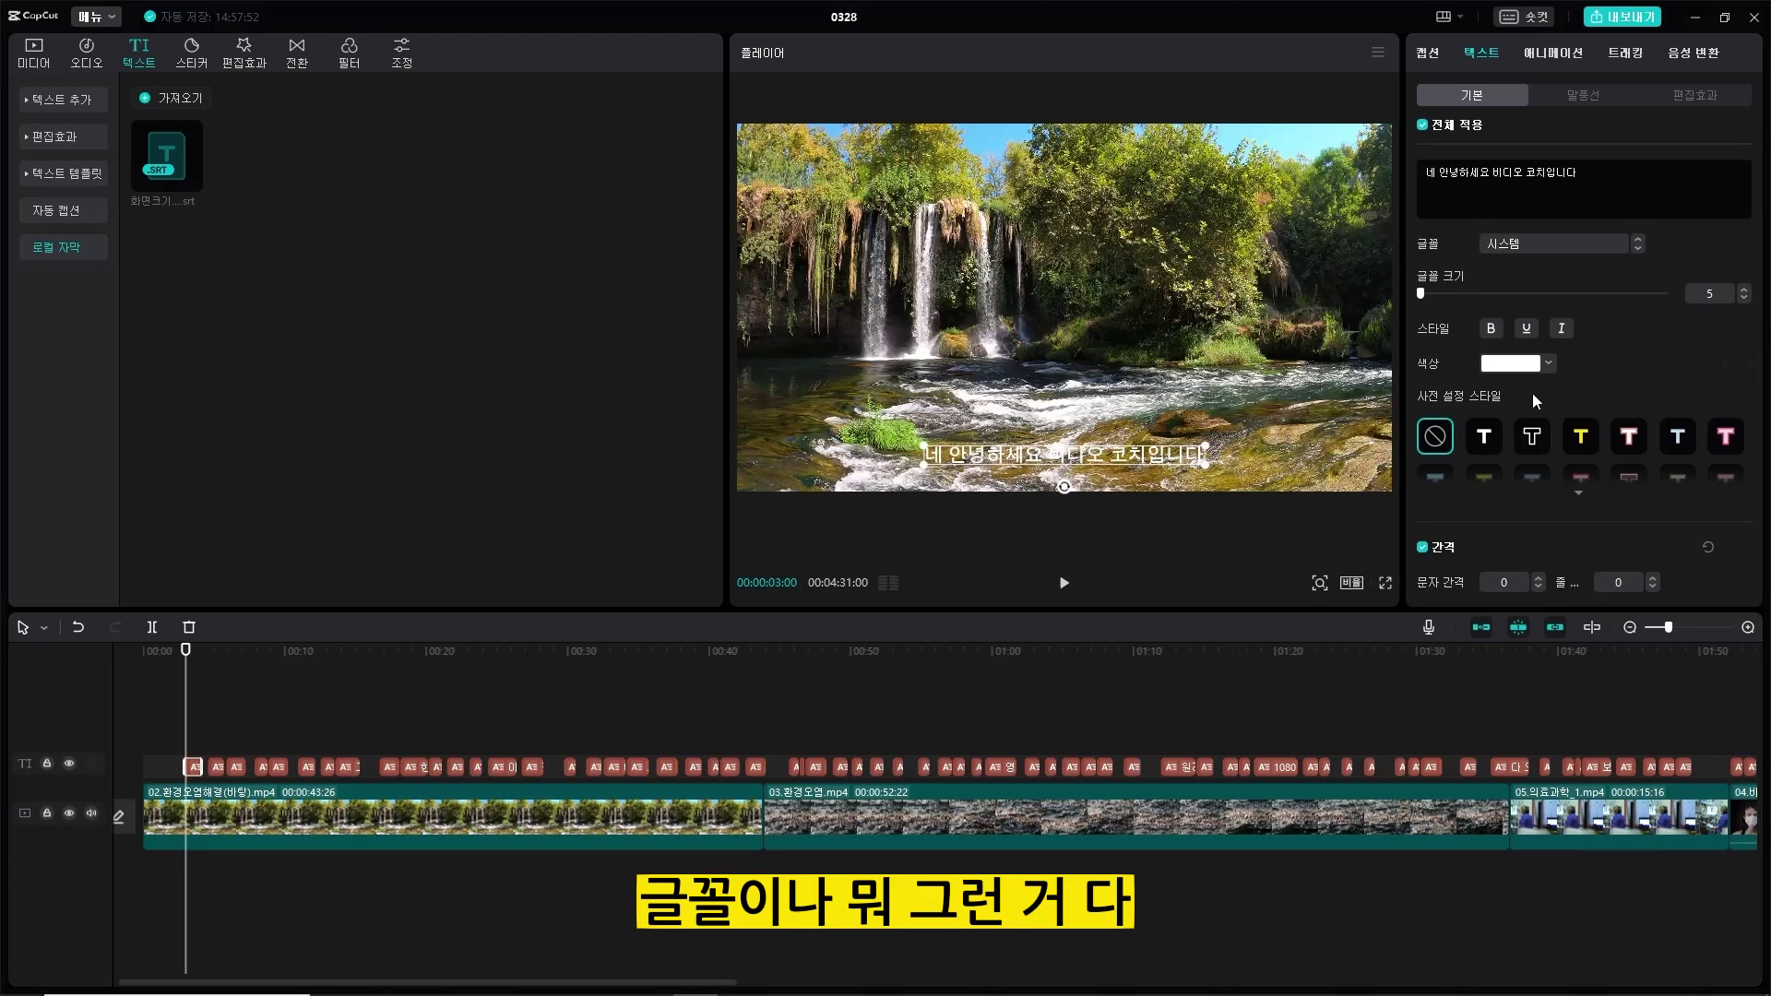
scroll(1630, 353, "down", 3)
scroll(1628, 352, "up", 3)
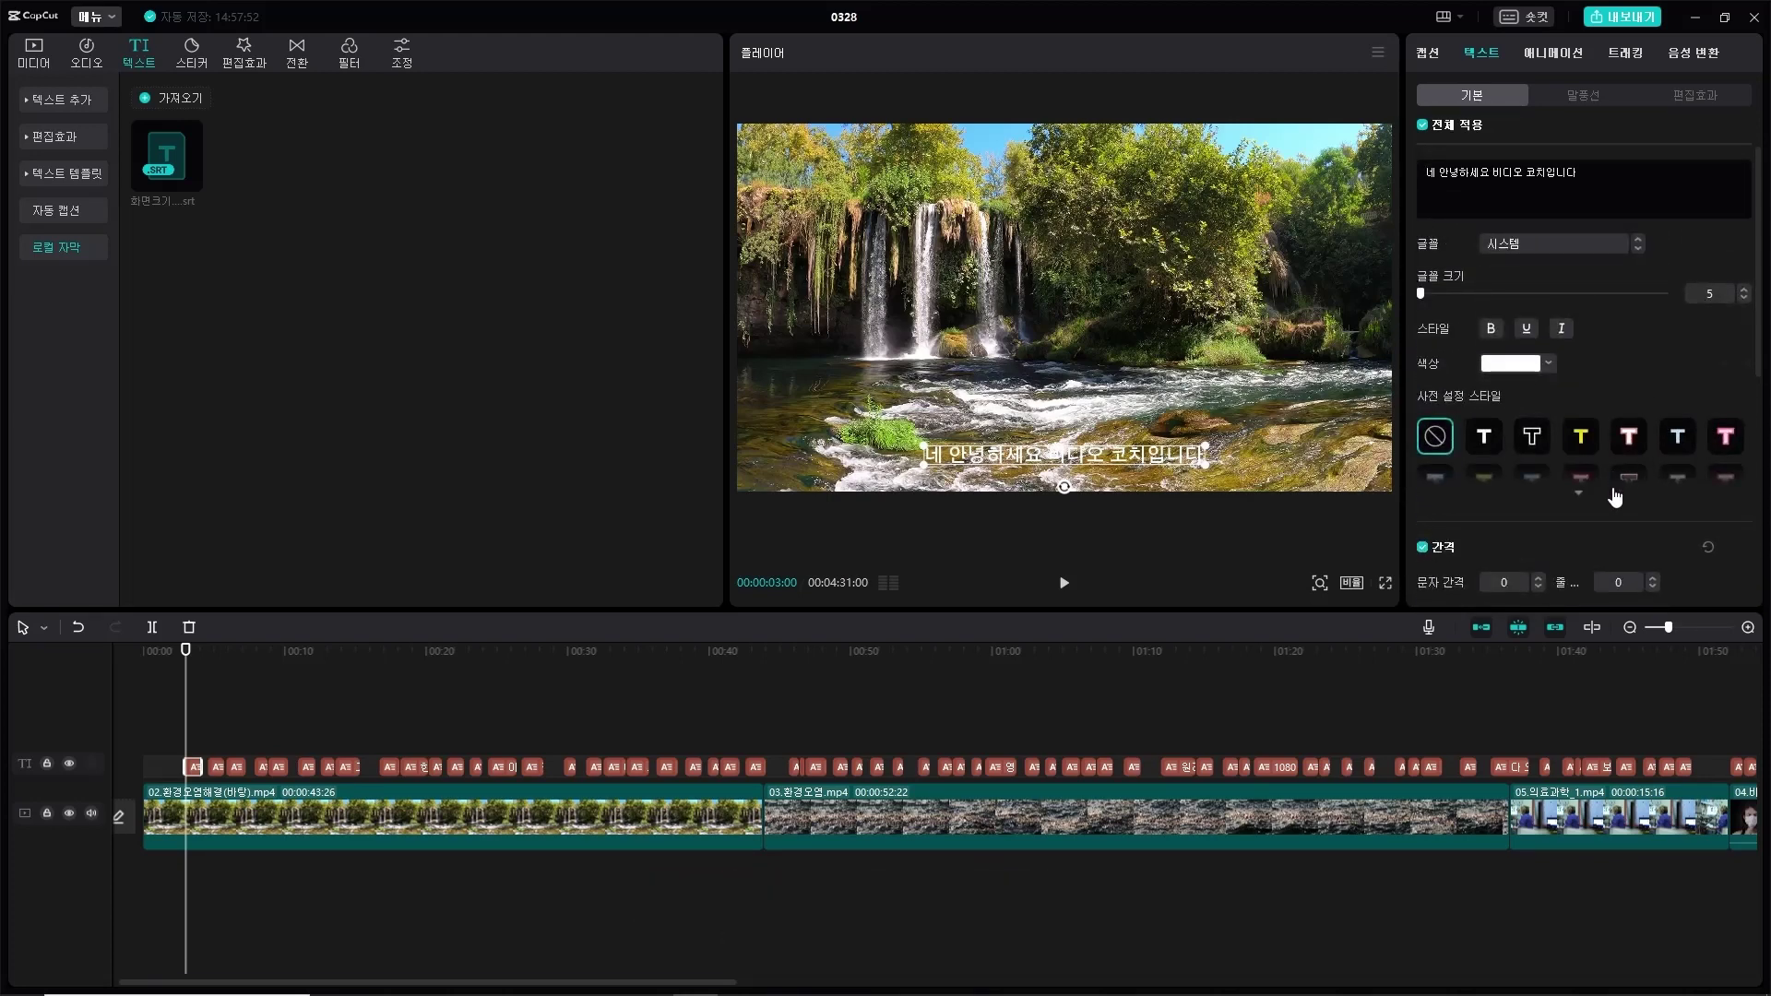
left_click(1579, 492)
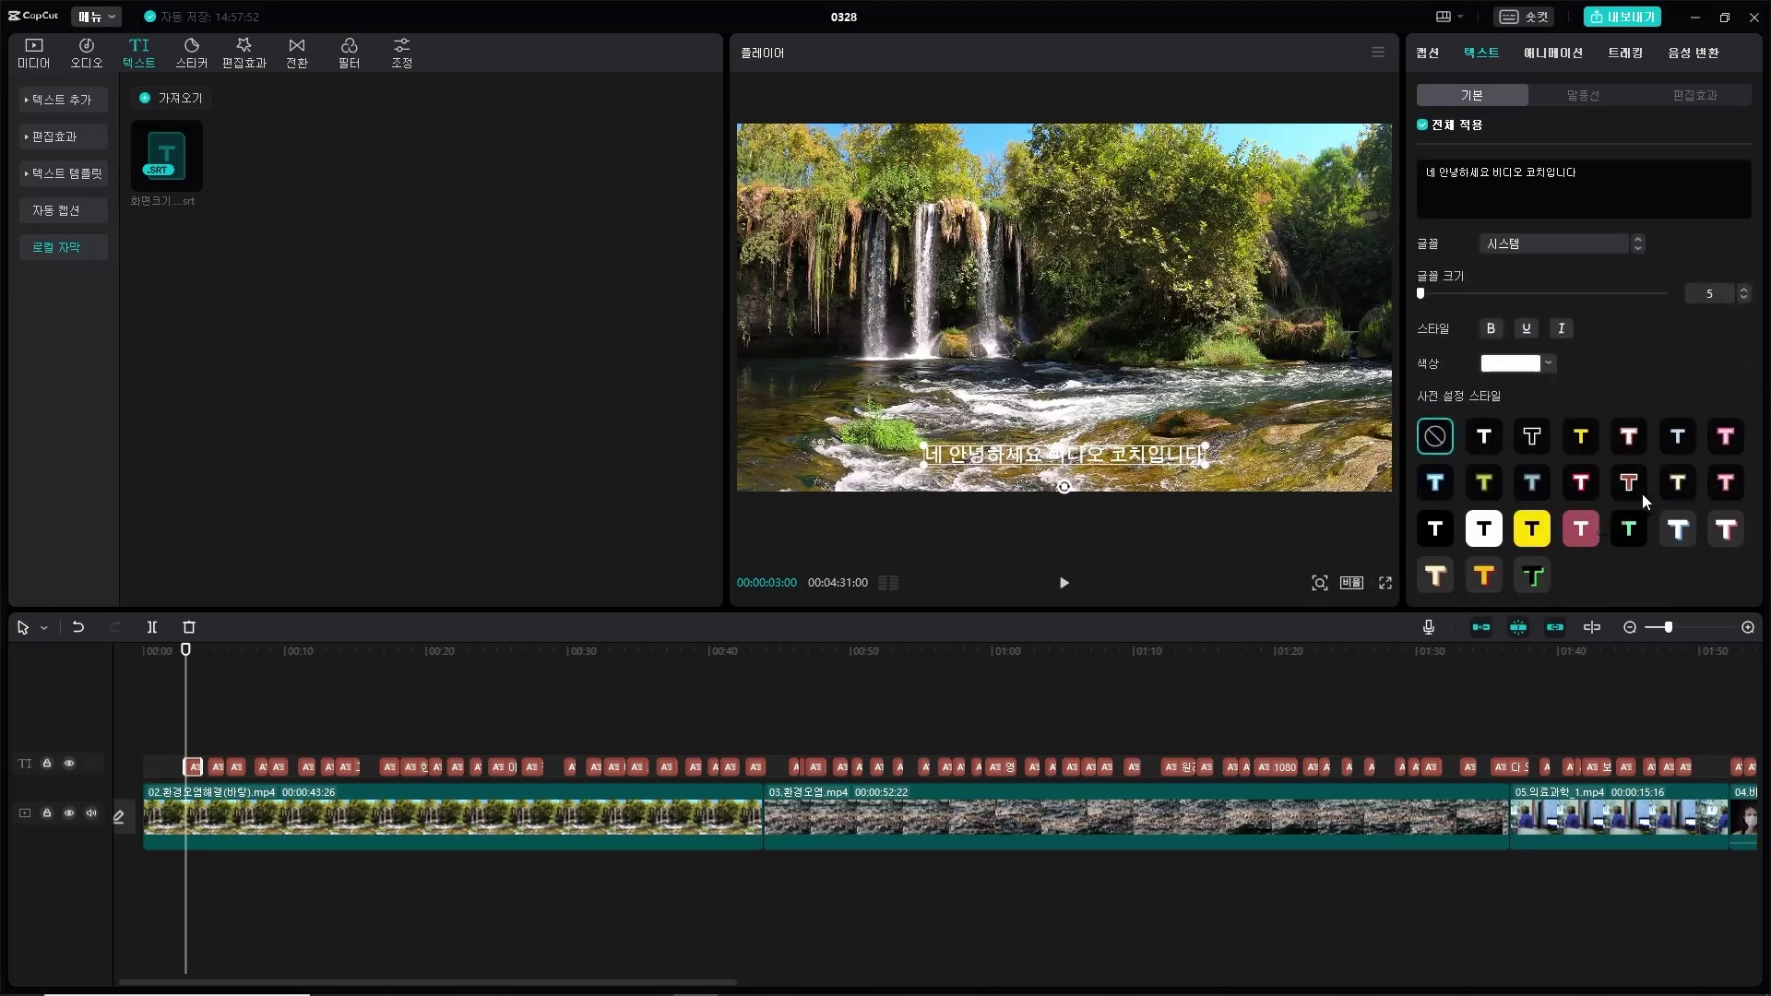
left_click(1573, 531)
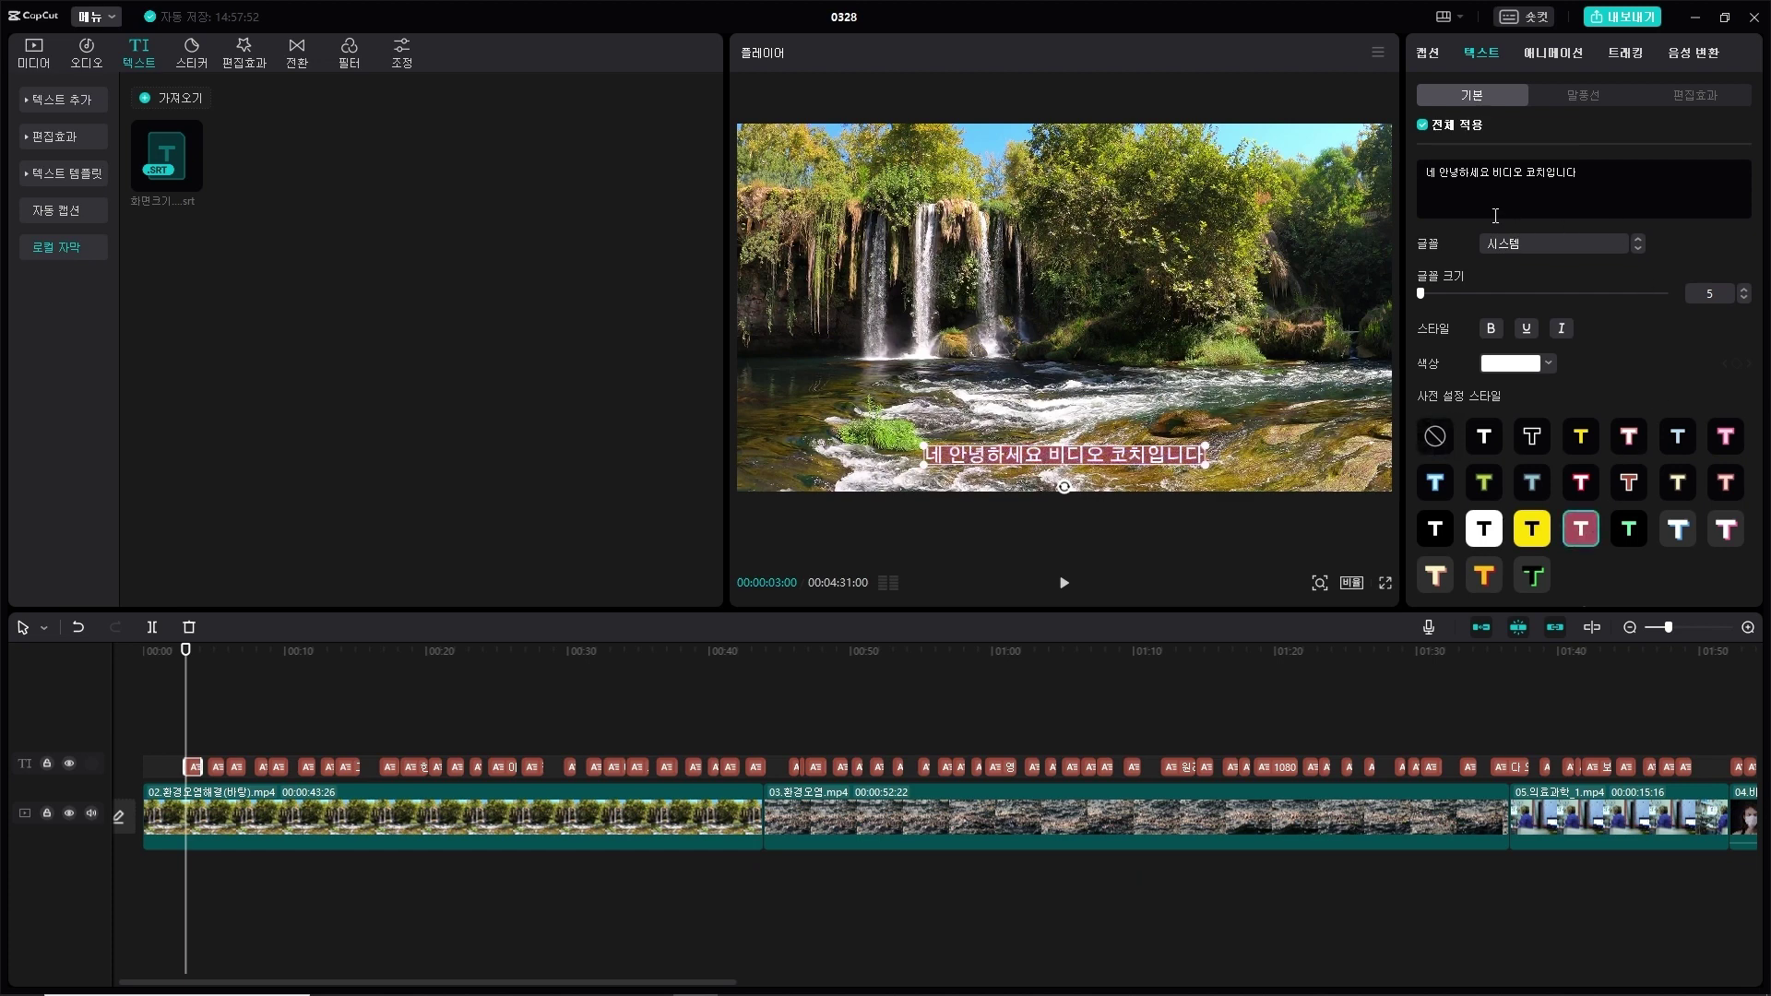
mouse_move(185, 657)
left_mouse_down()
mouse_move(704, 710)
mouse_move(178, 734)
mouse_move(200, 729)
left_mouse_up()
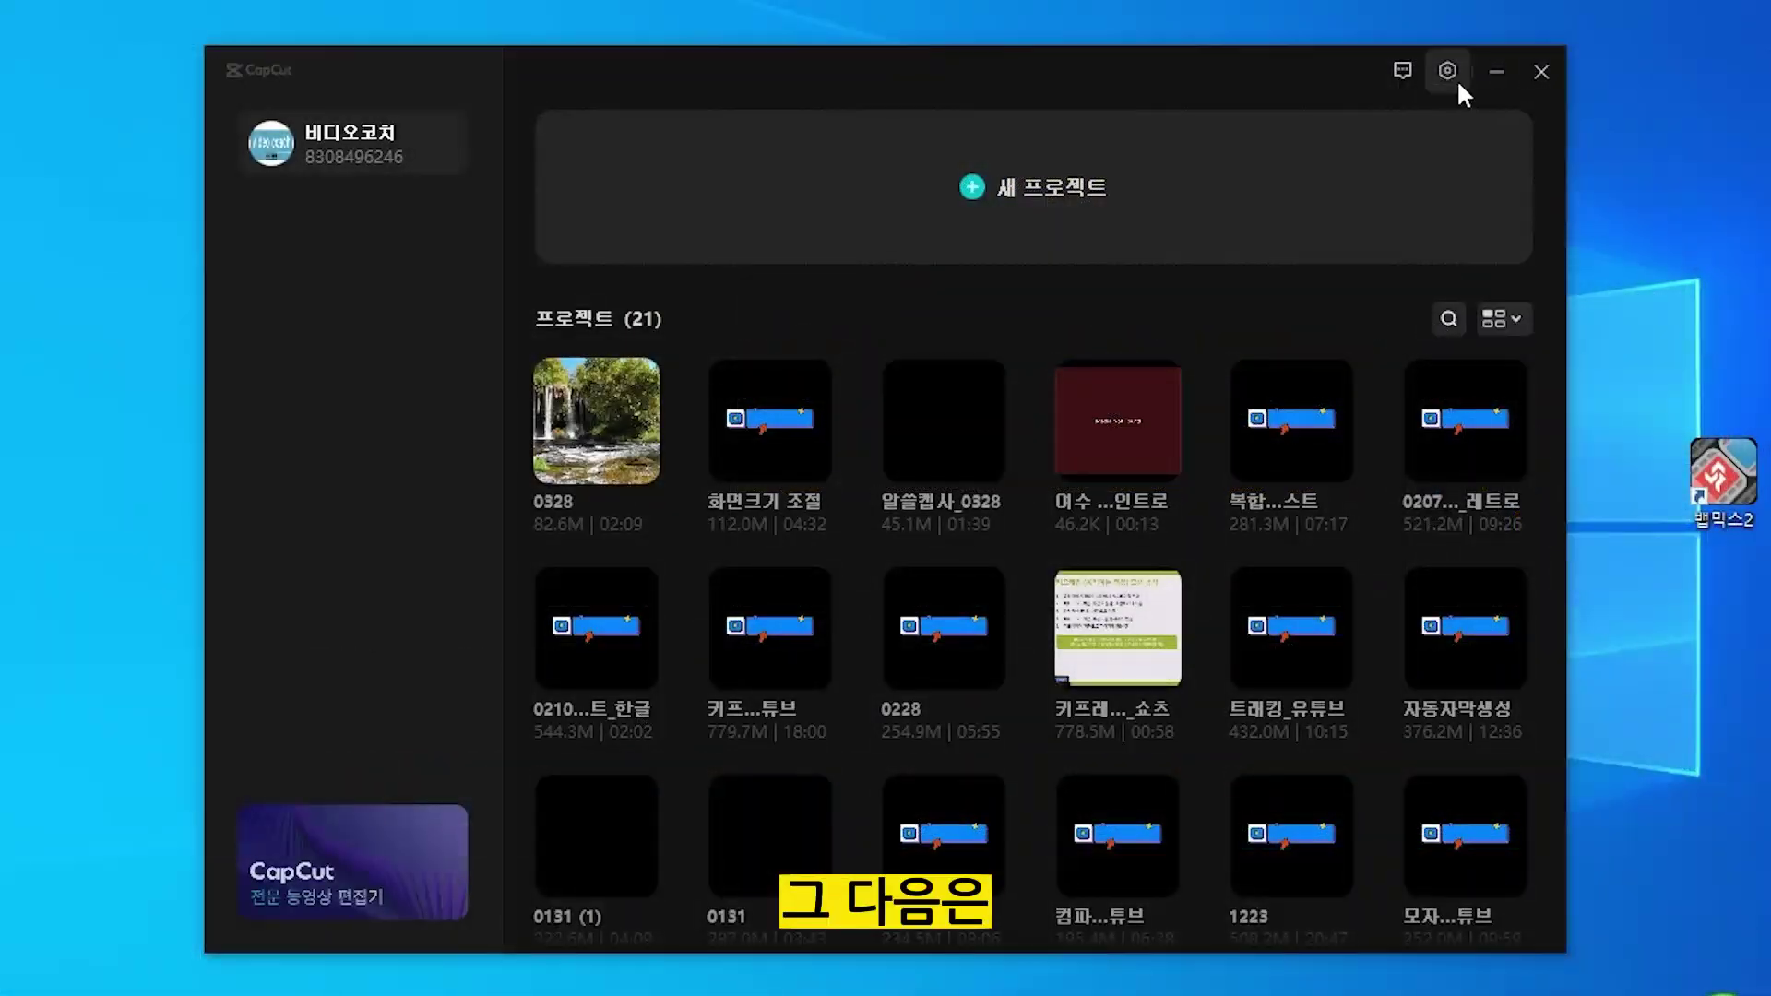
Save the global editing settings with an image duration of 1.5 seconds, free layer enabled and a 30.00 fps frame rate.
left_click(1449, 80)
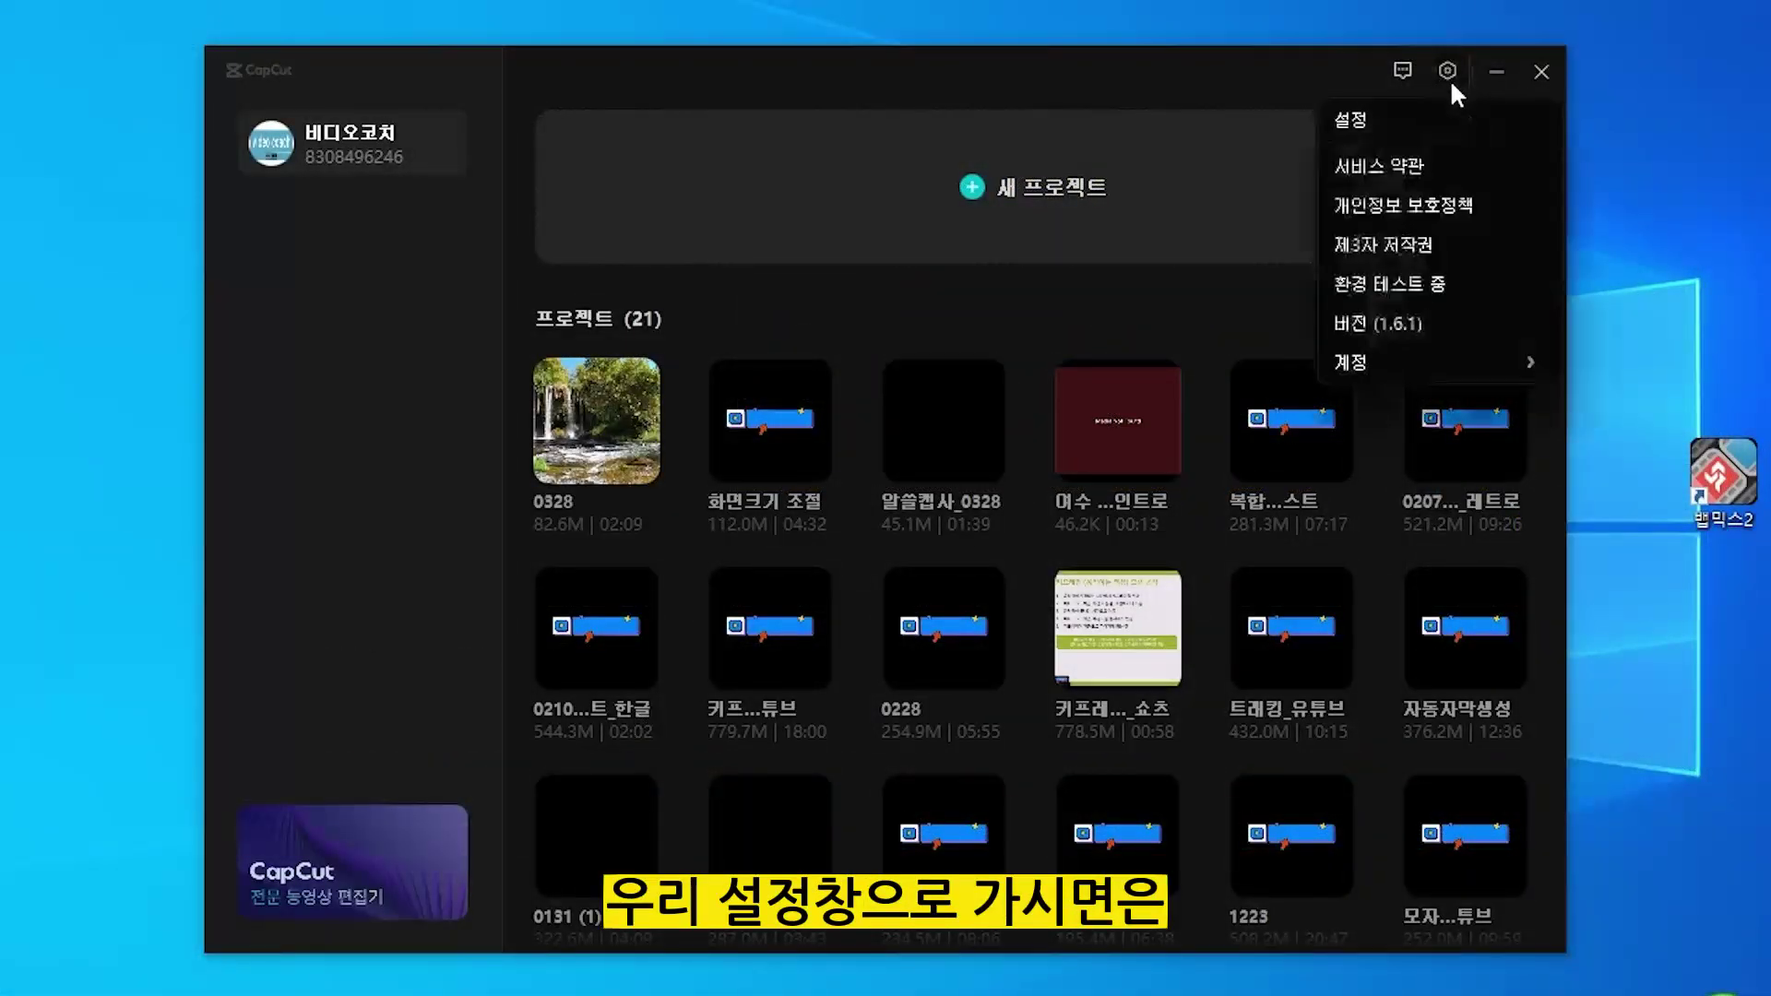
left_click(1420, 120)
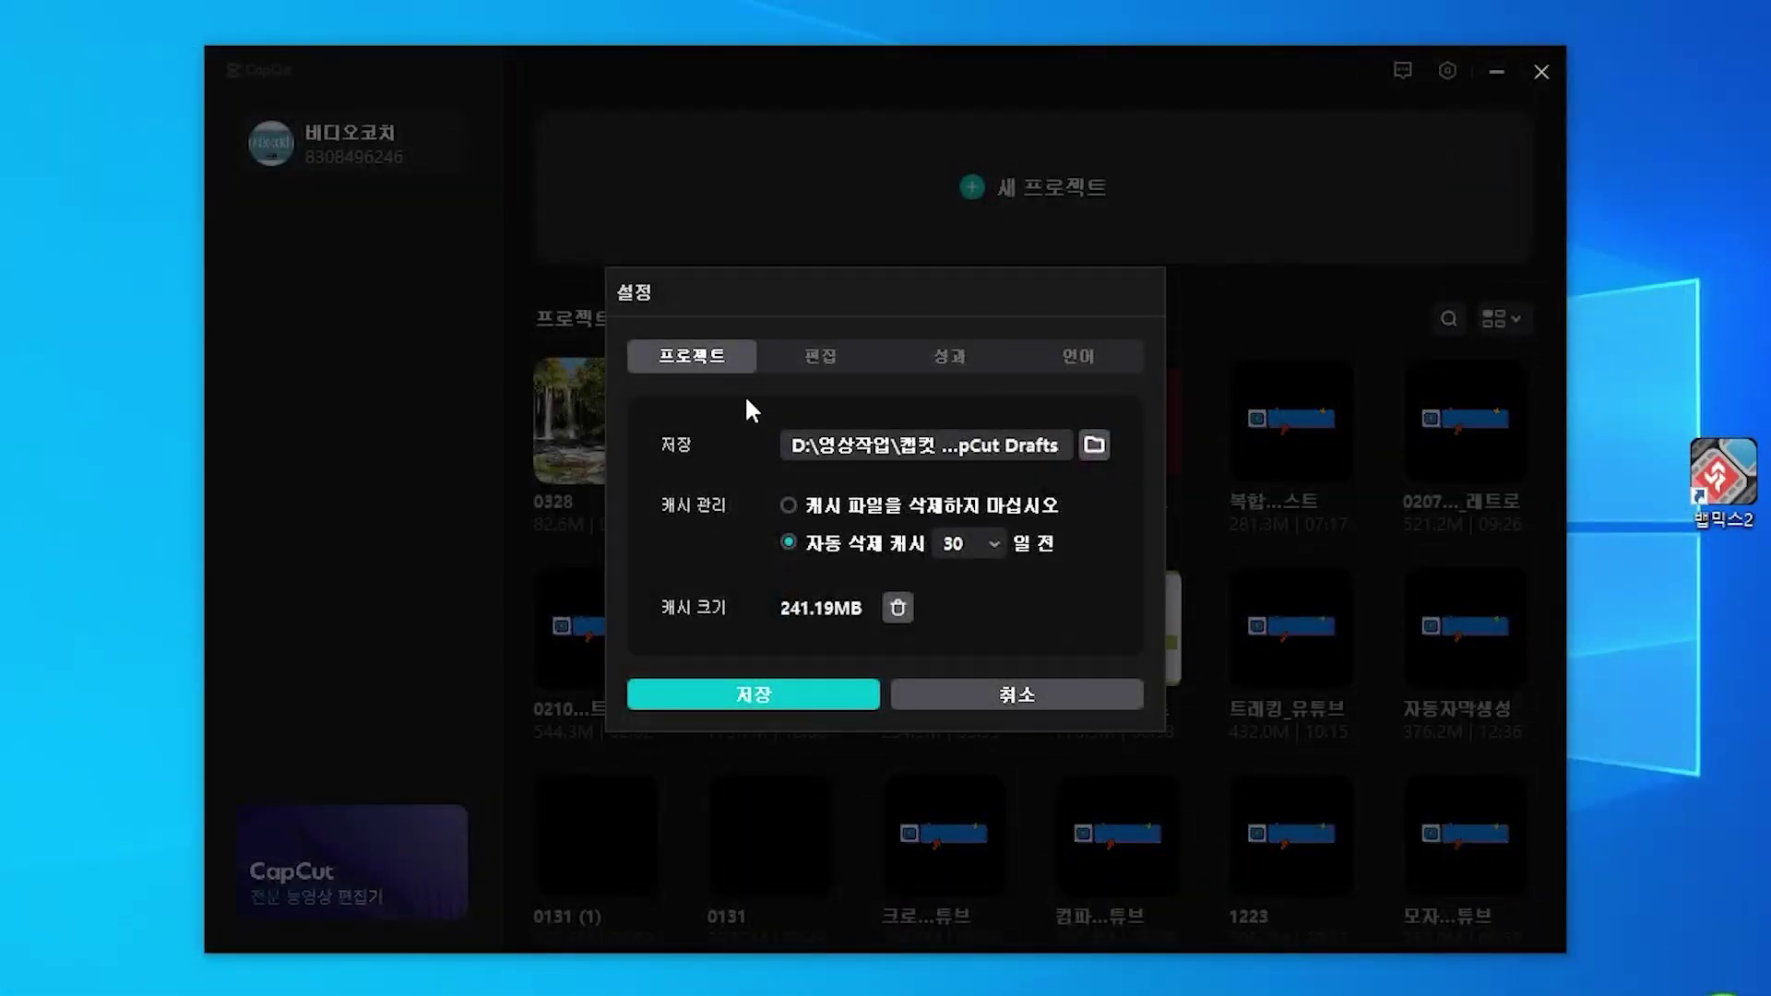
left_click(804, 359)
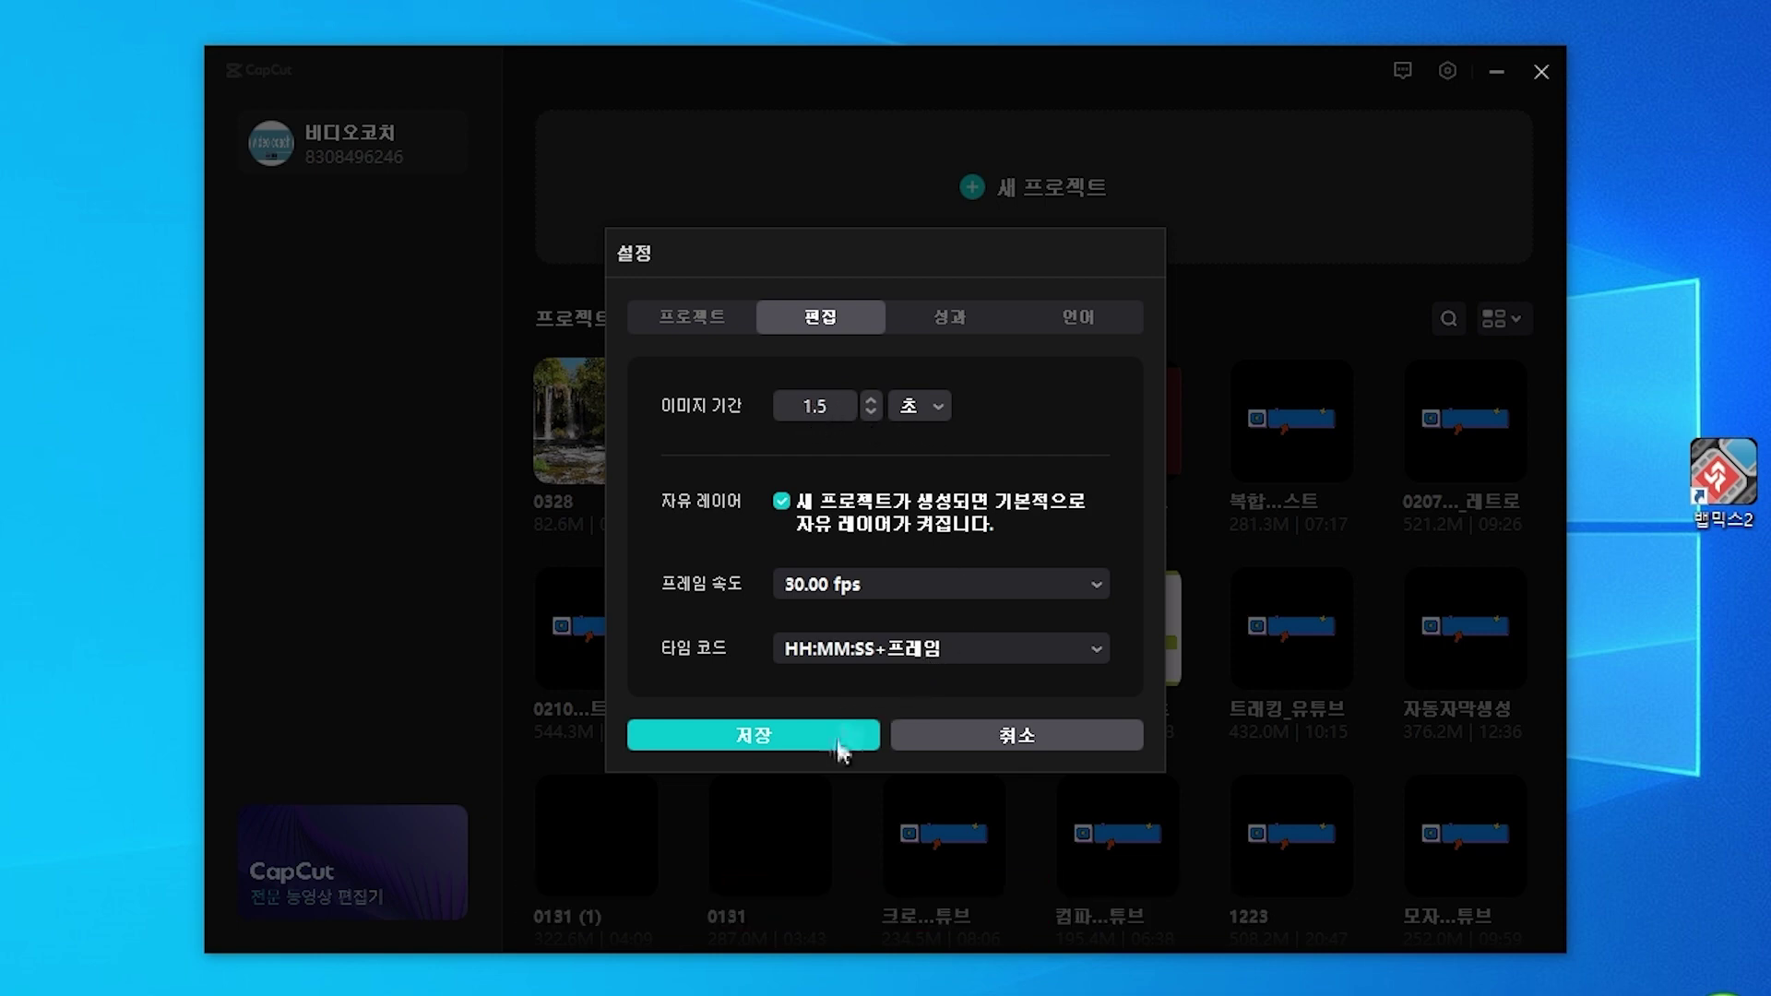
left_click(839, 738)
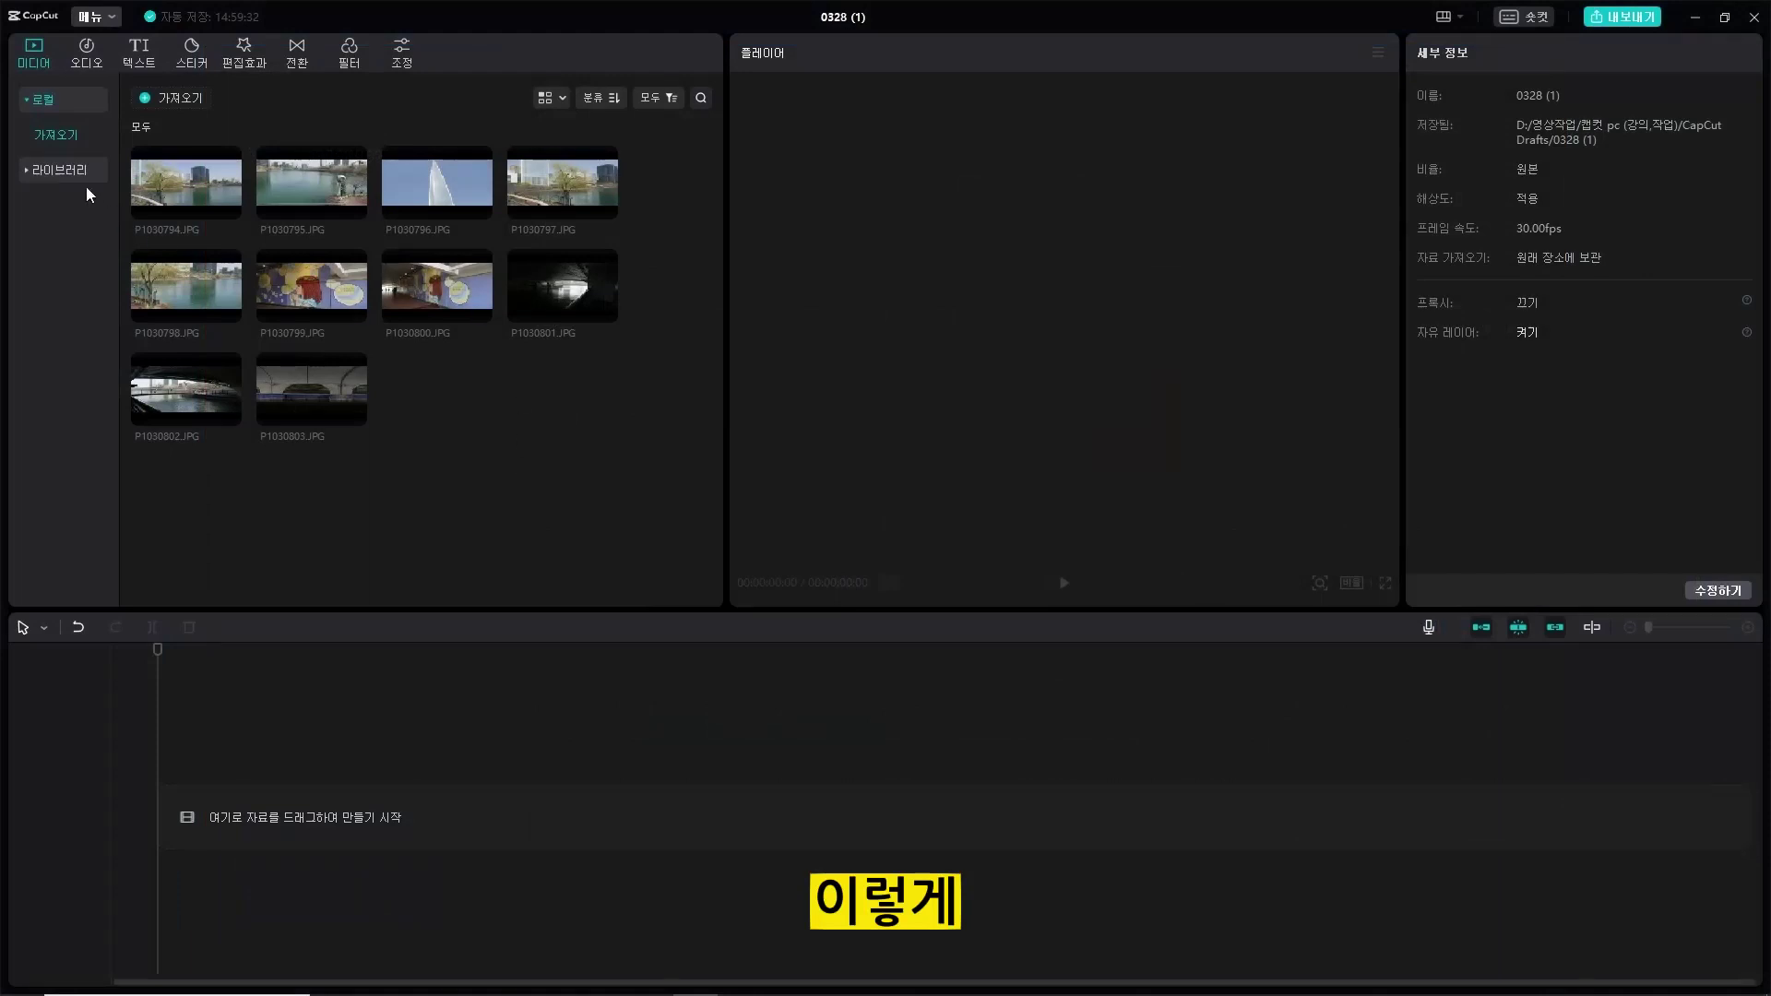
Place all ten photos, P1030794.JPG to P1030803.JPG, on the main track in order from the timeline start.
left_click(229, 179)
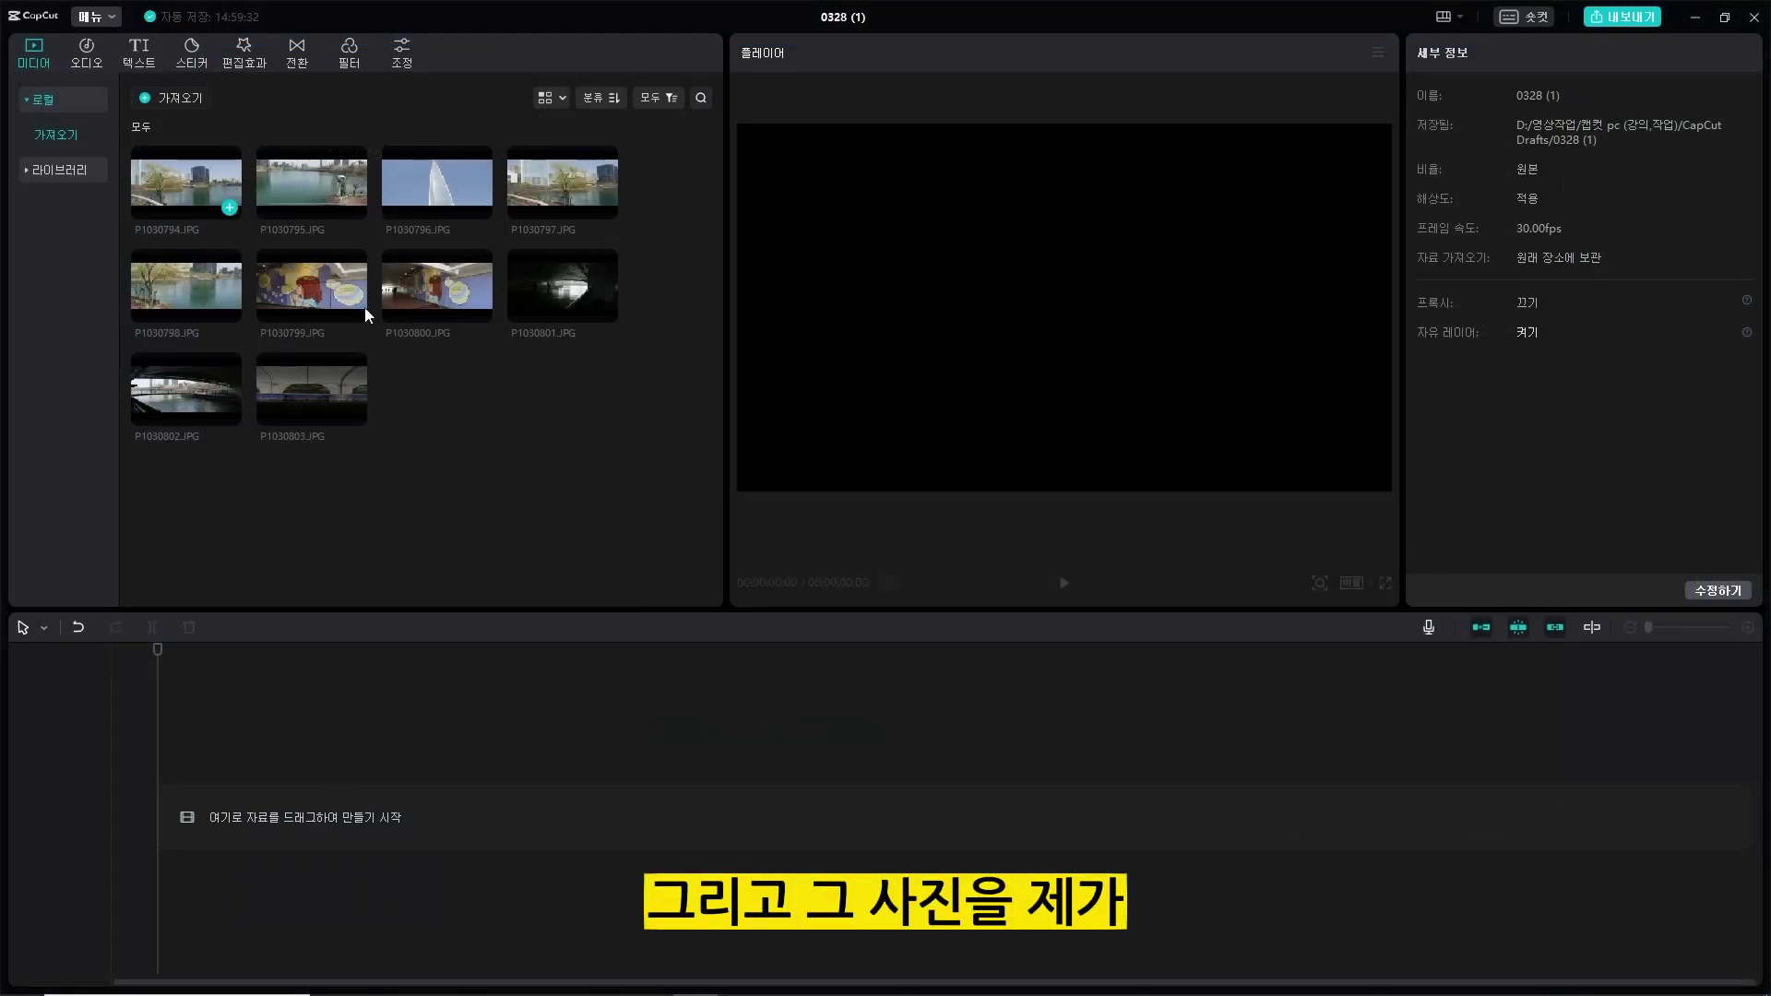
left_click(318, 400, "shift")
left_click_drag(209, 181, 153, 823)
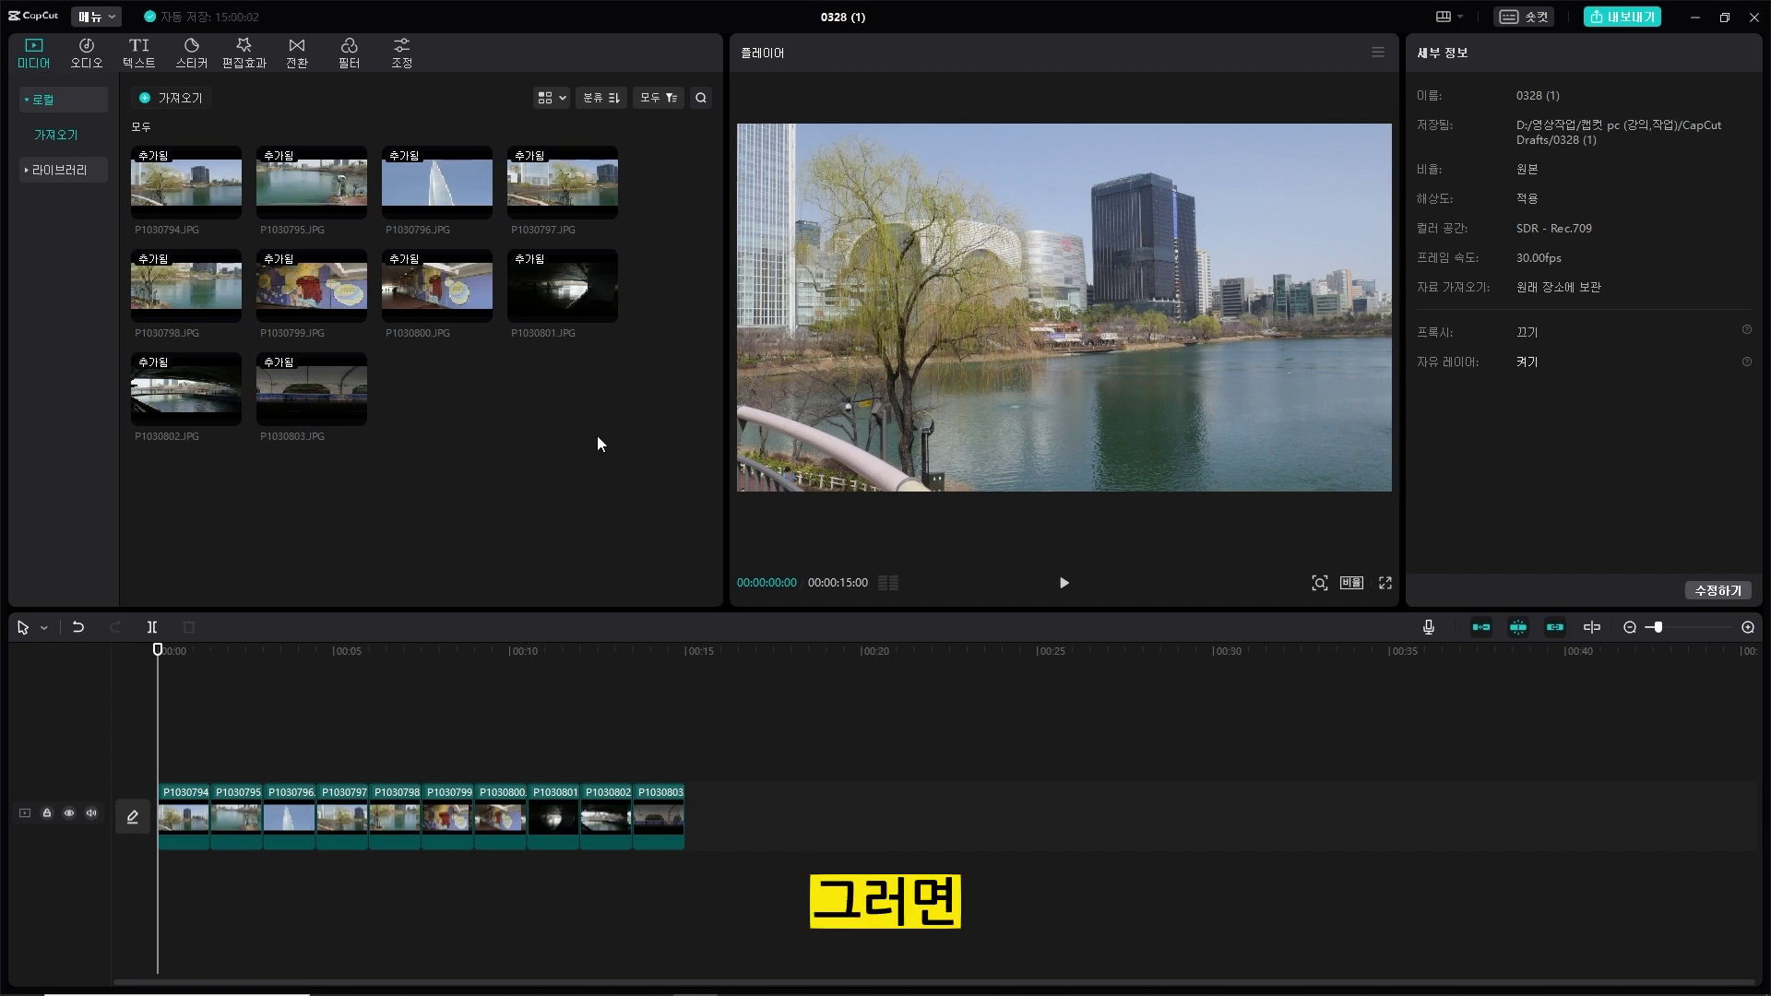
scroll(776, 745, "up", 2)
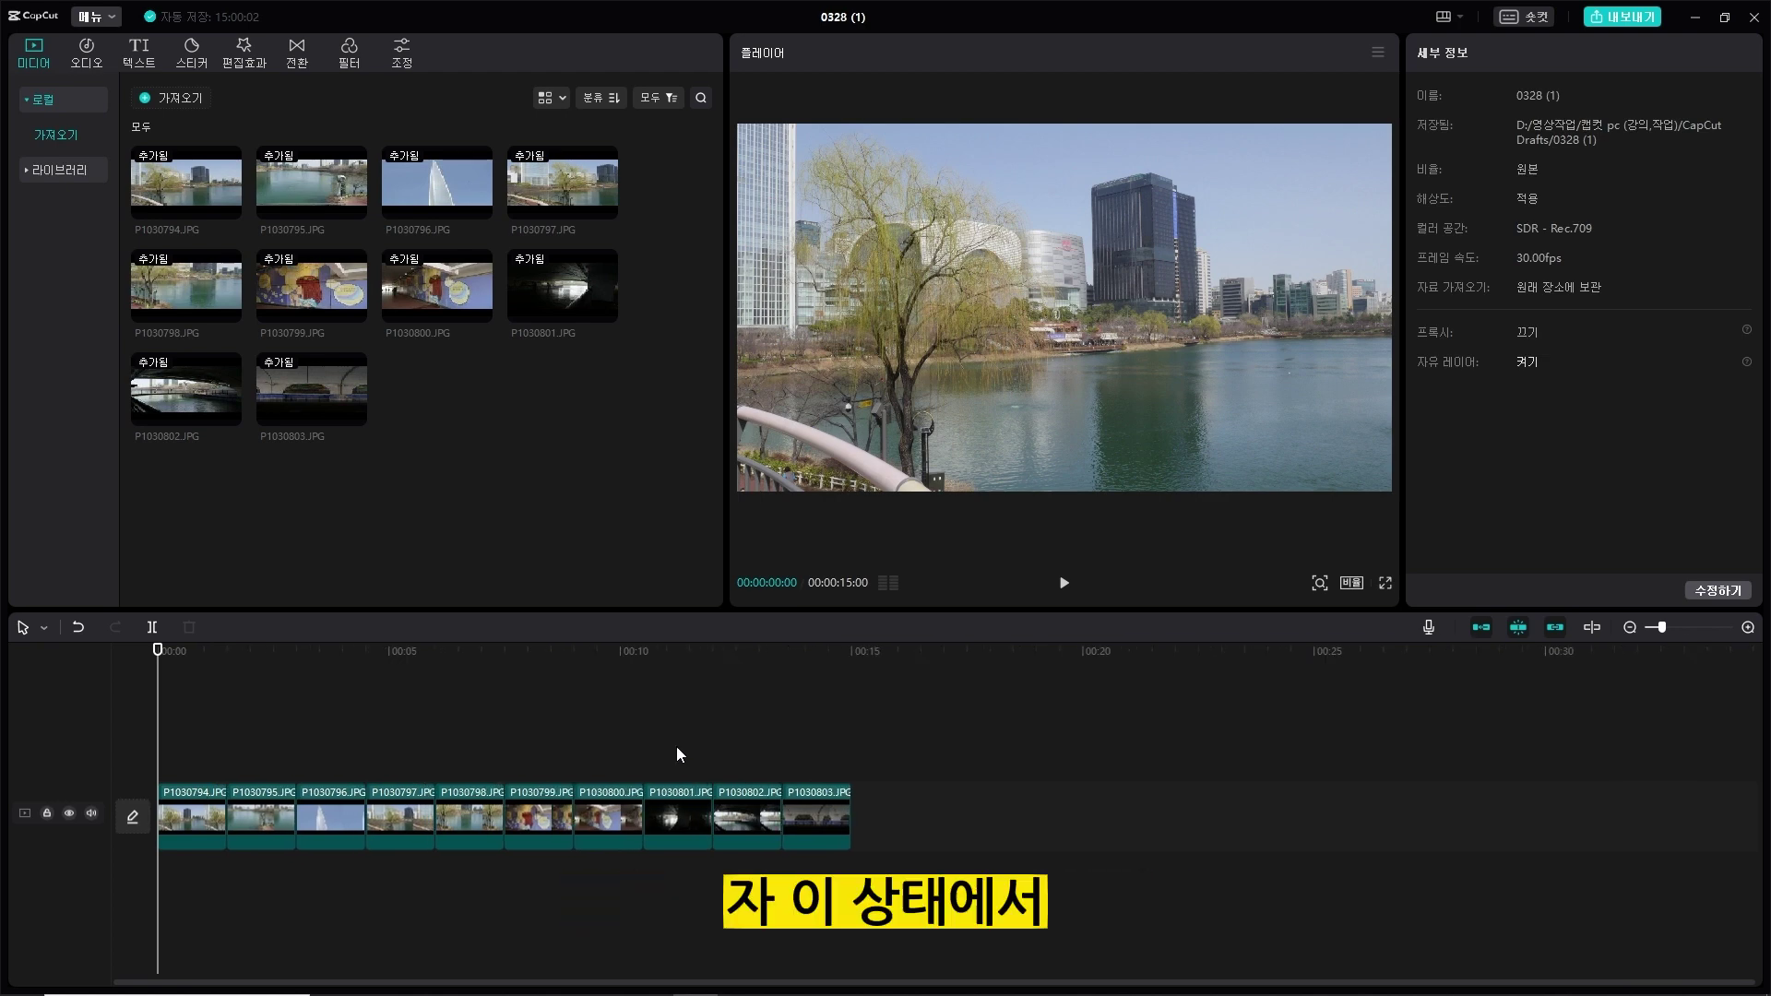
Add the 균열 transition between the first two photos, apply it to every cut, and play the result.
left_click(297, 53)
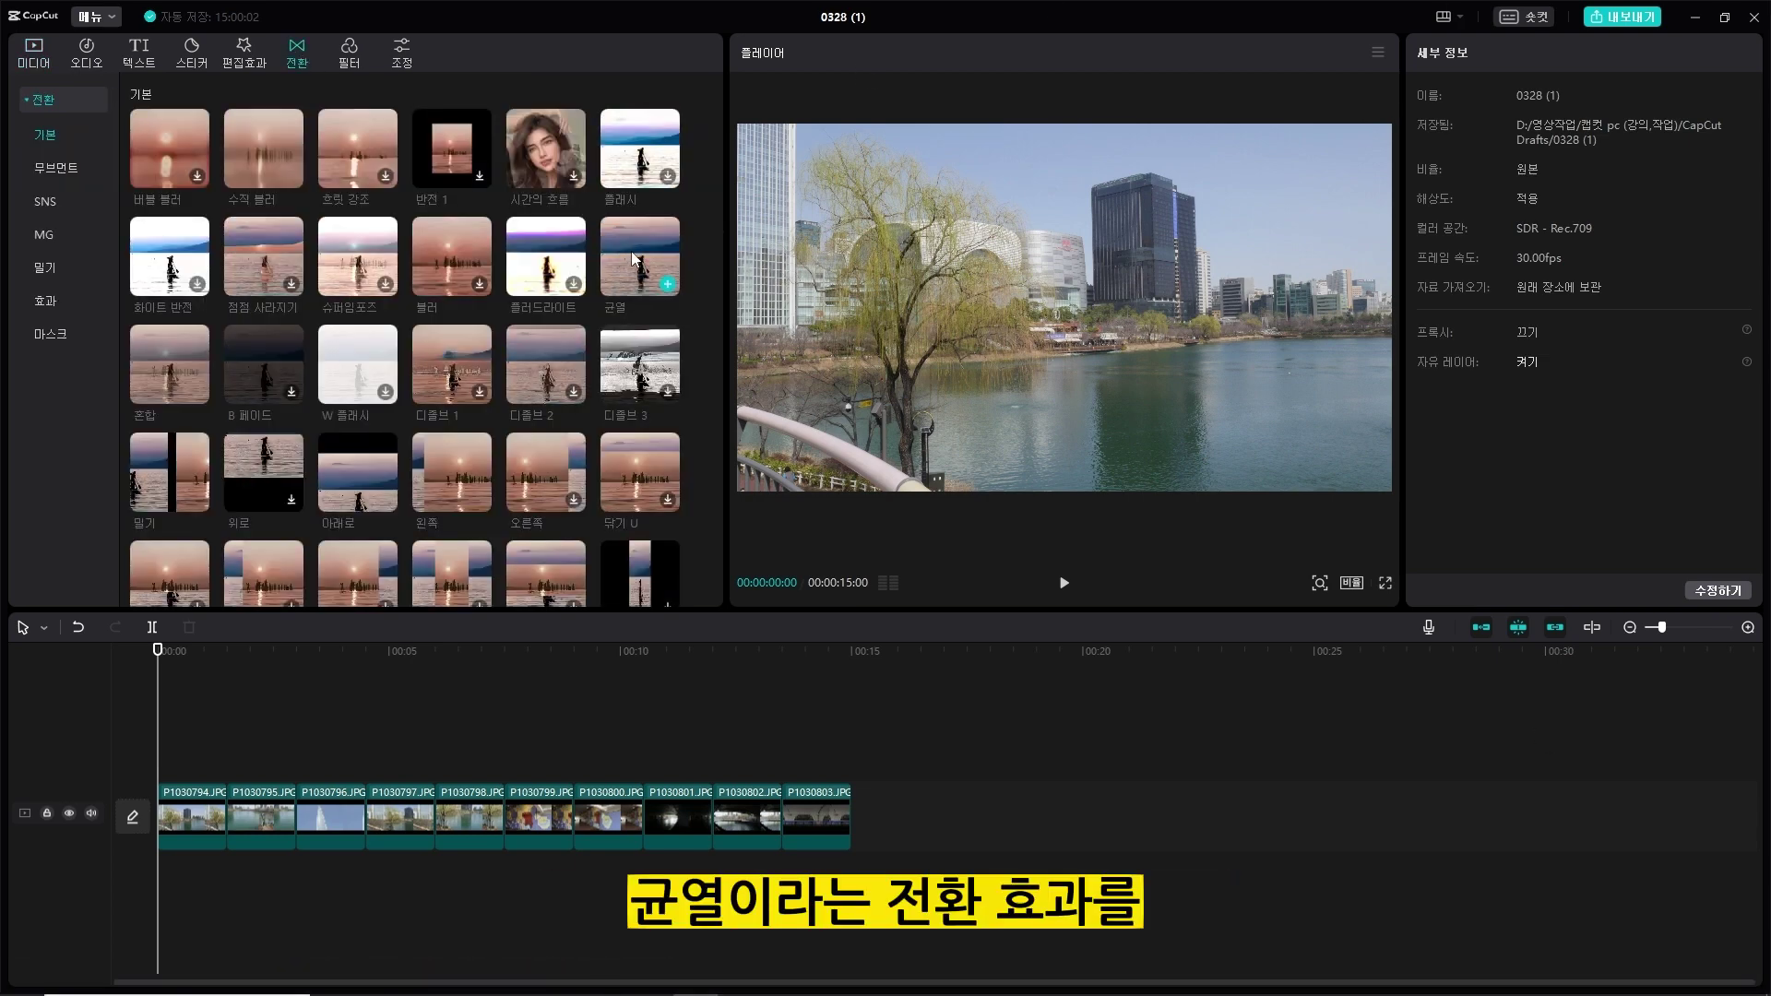
left_click_drag(640, 263, 216, 811)
left_click_drag(216, 814, 214, 821)
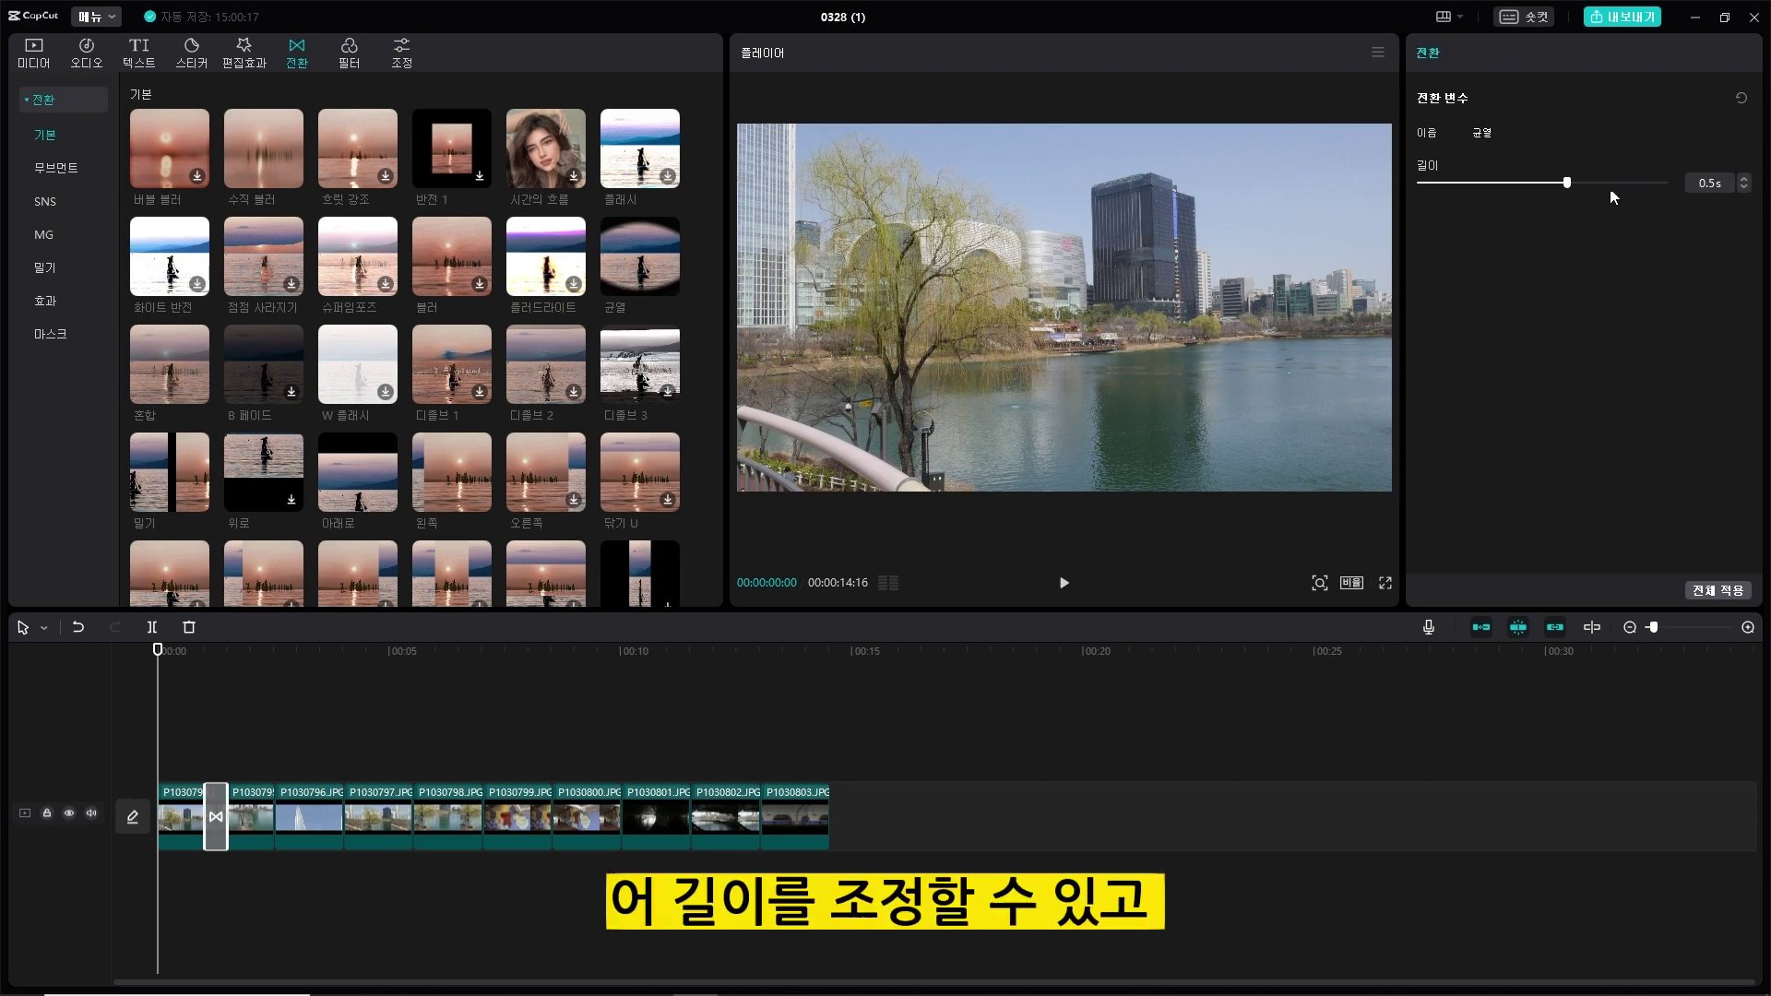
left_click(1718, 591)
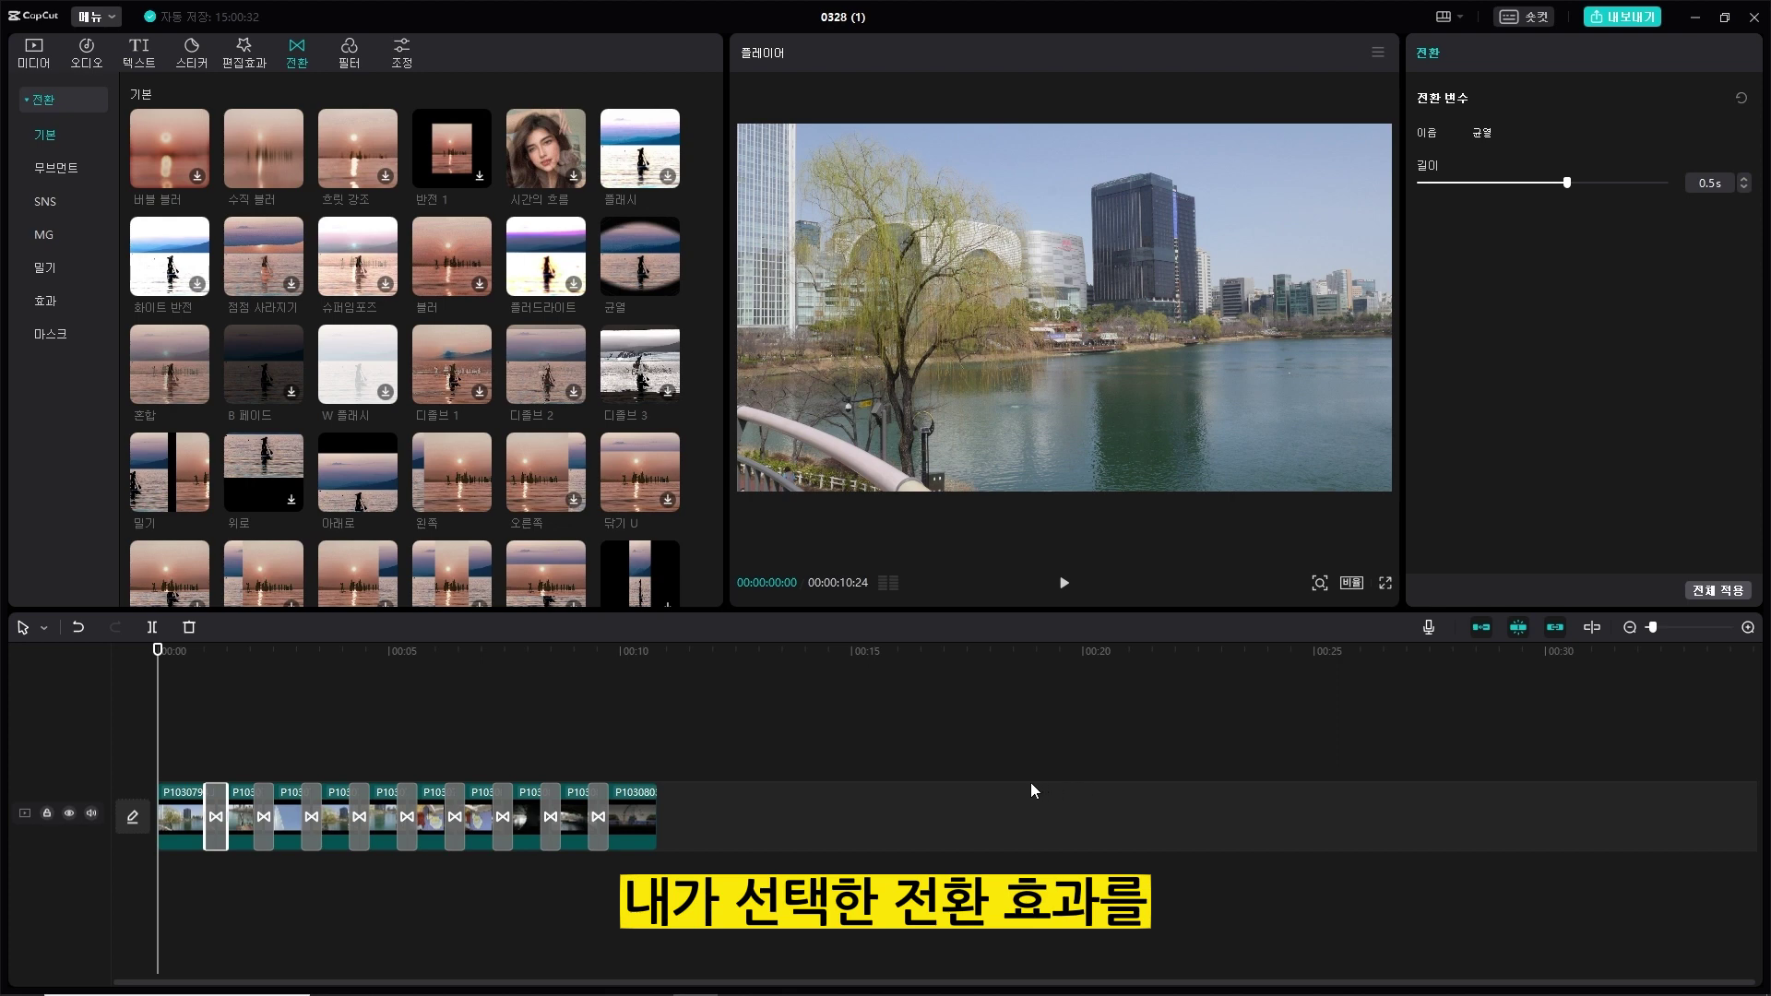
key("space")
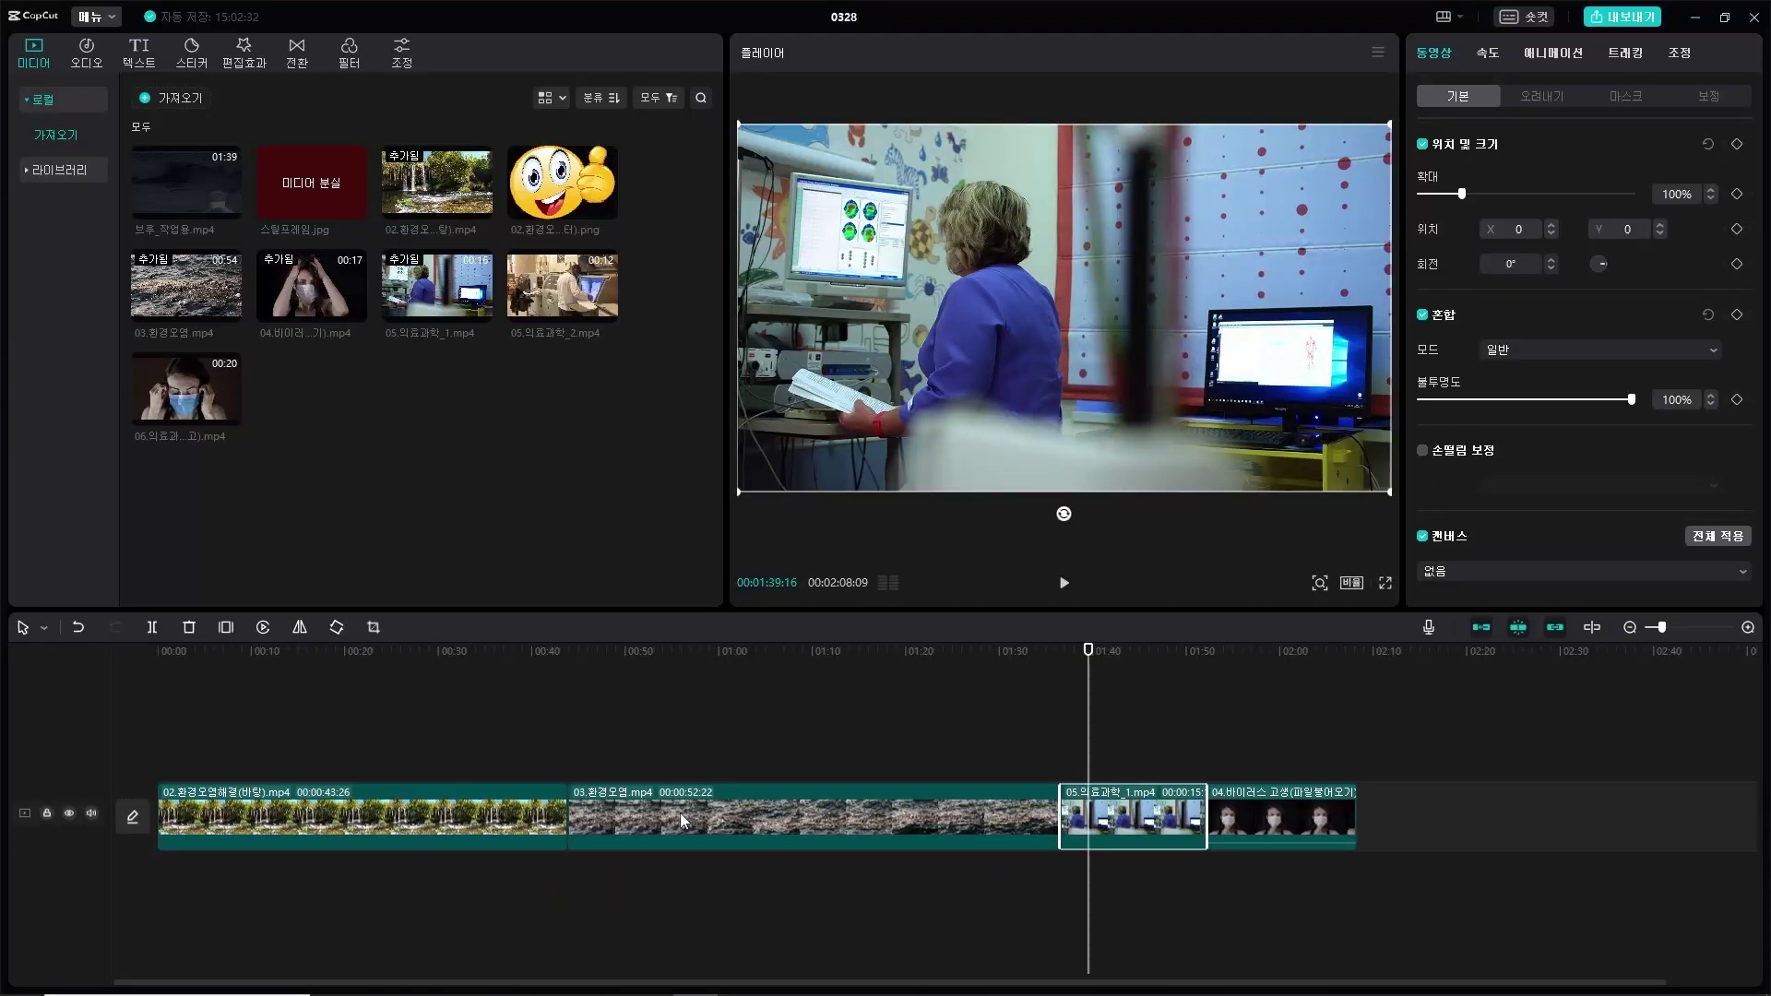
Try to replace the 03.환경오염.mp4 clip on the timeline with the file 16(그래프).mp4.
left_click(852, 834)
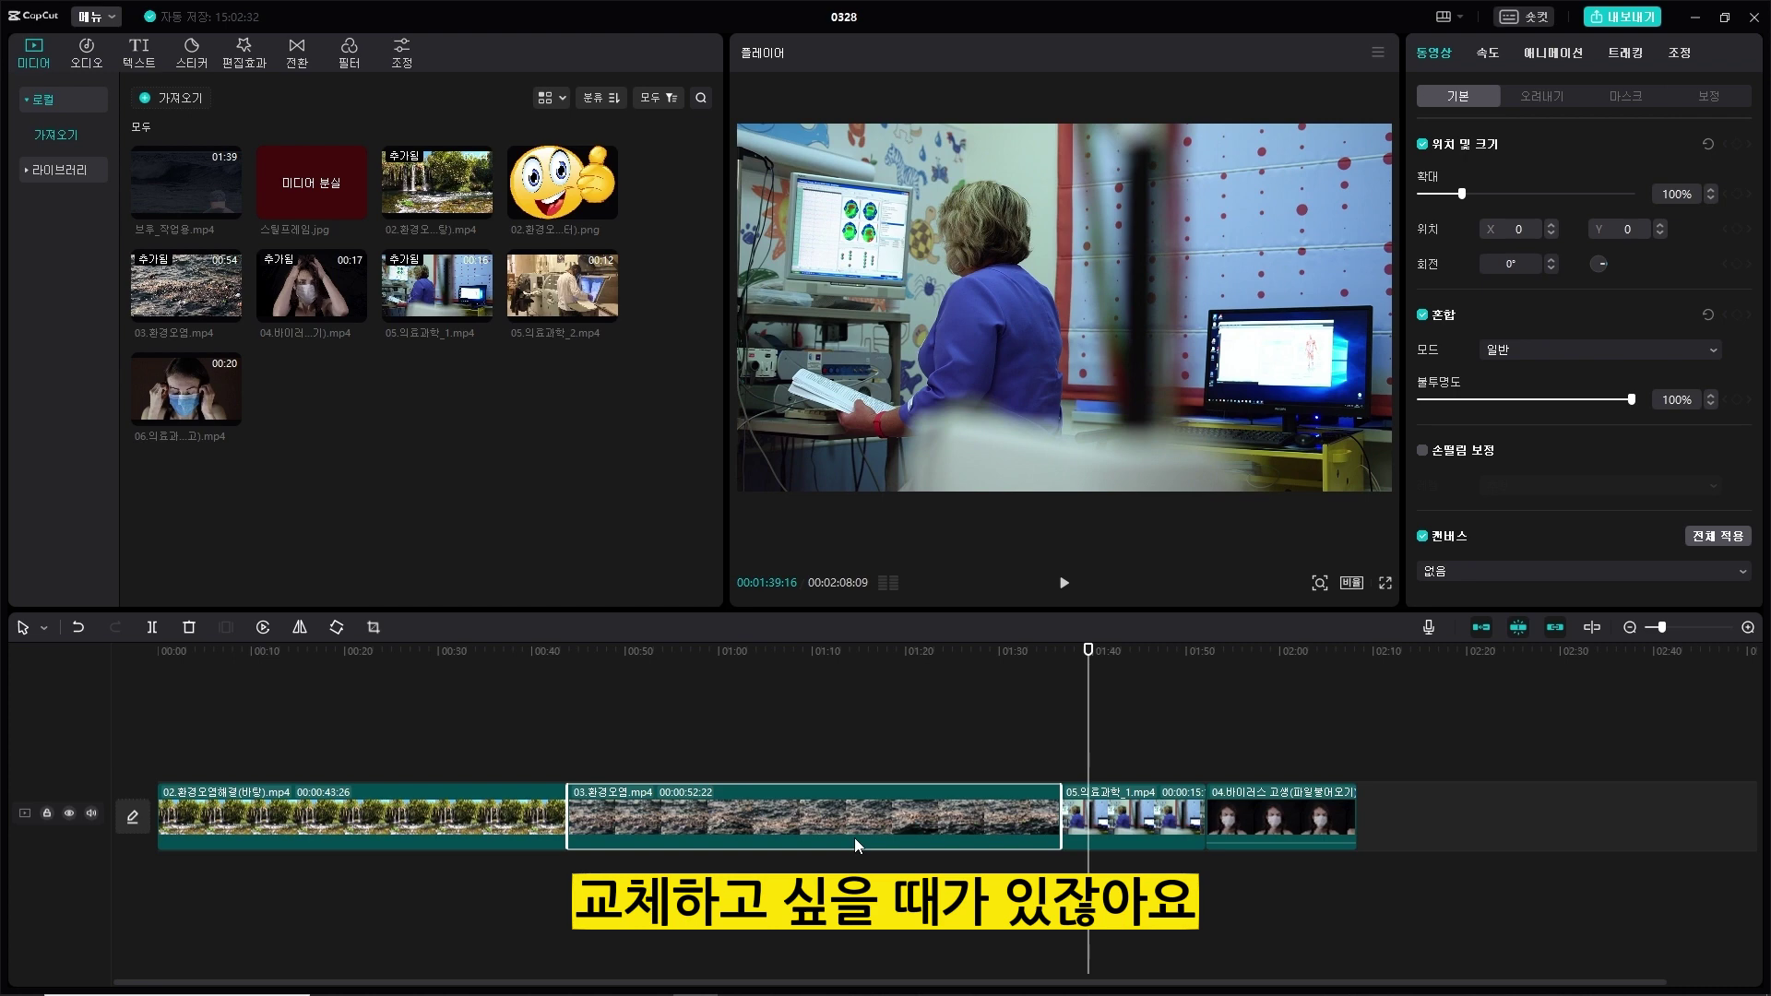
right_click(942, 814)
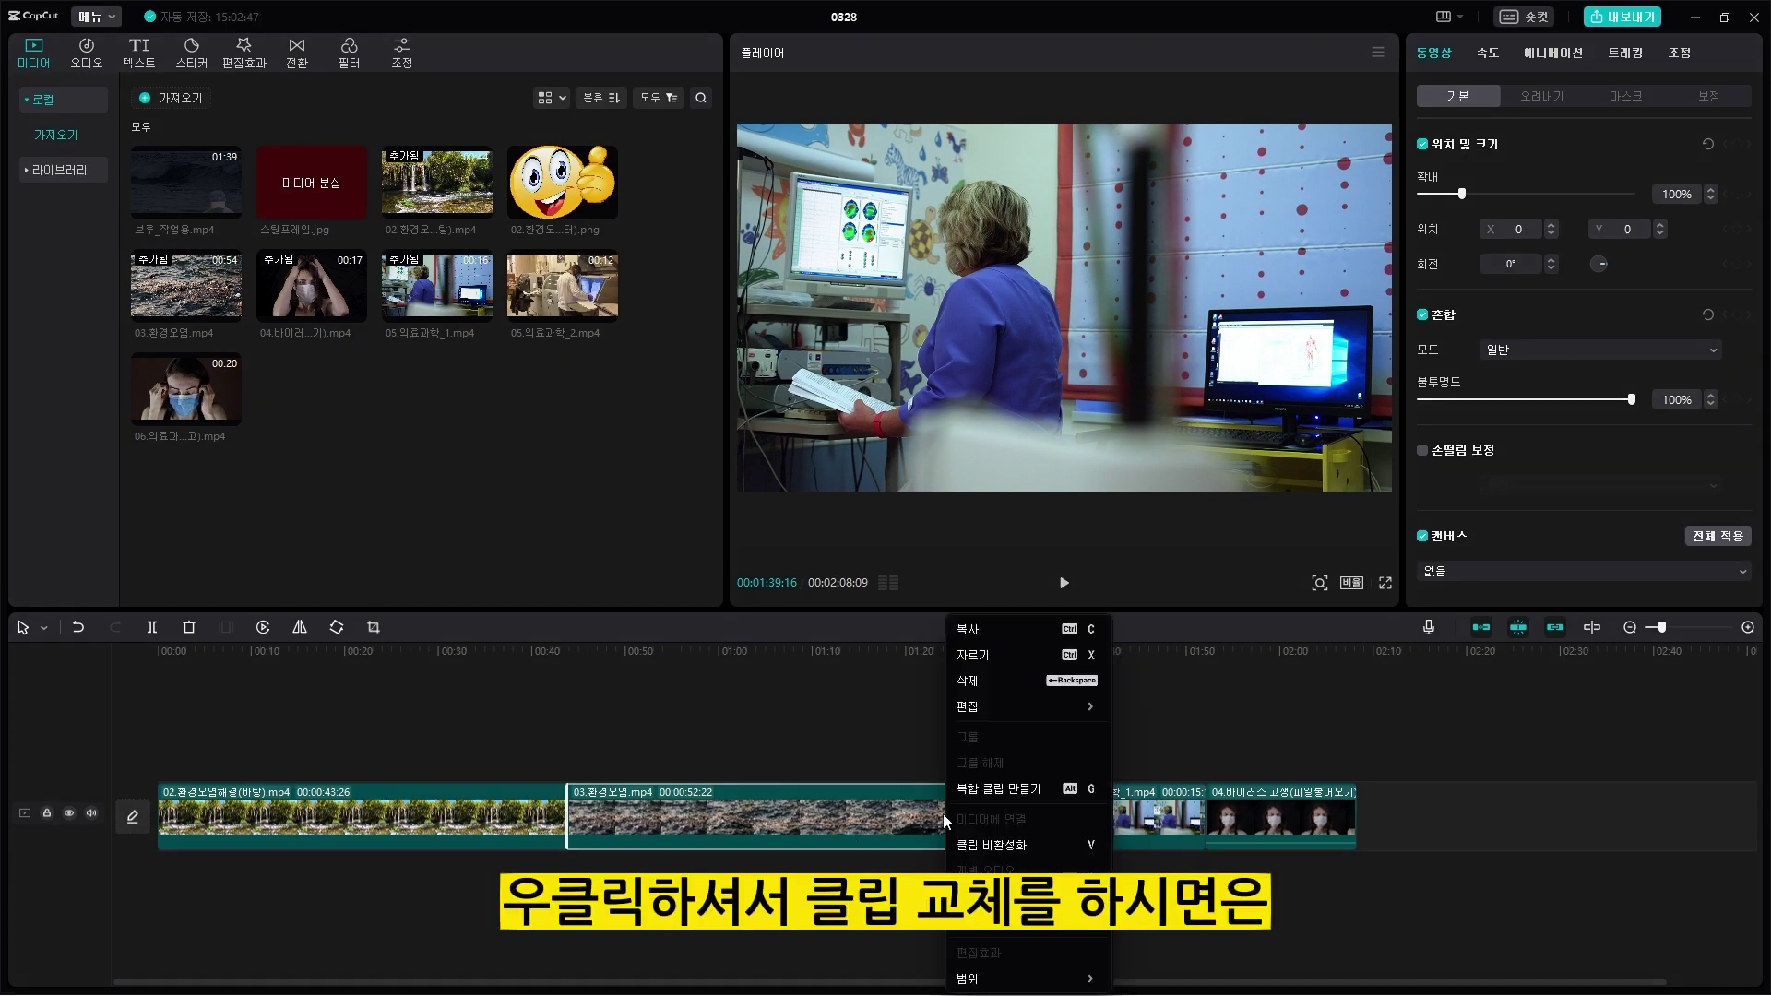
left_click(1033, 932)
scroll(516, 276, "down", 1)
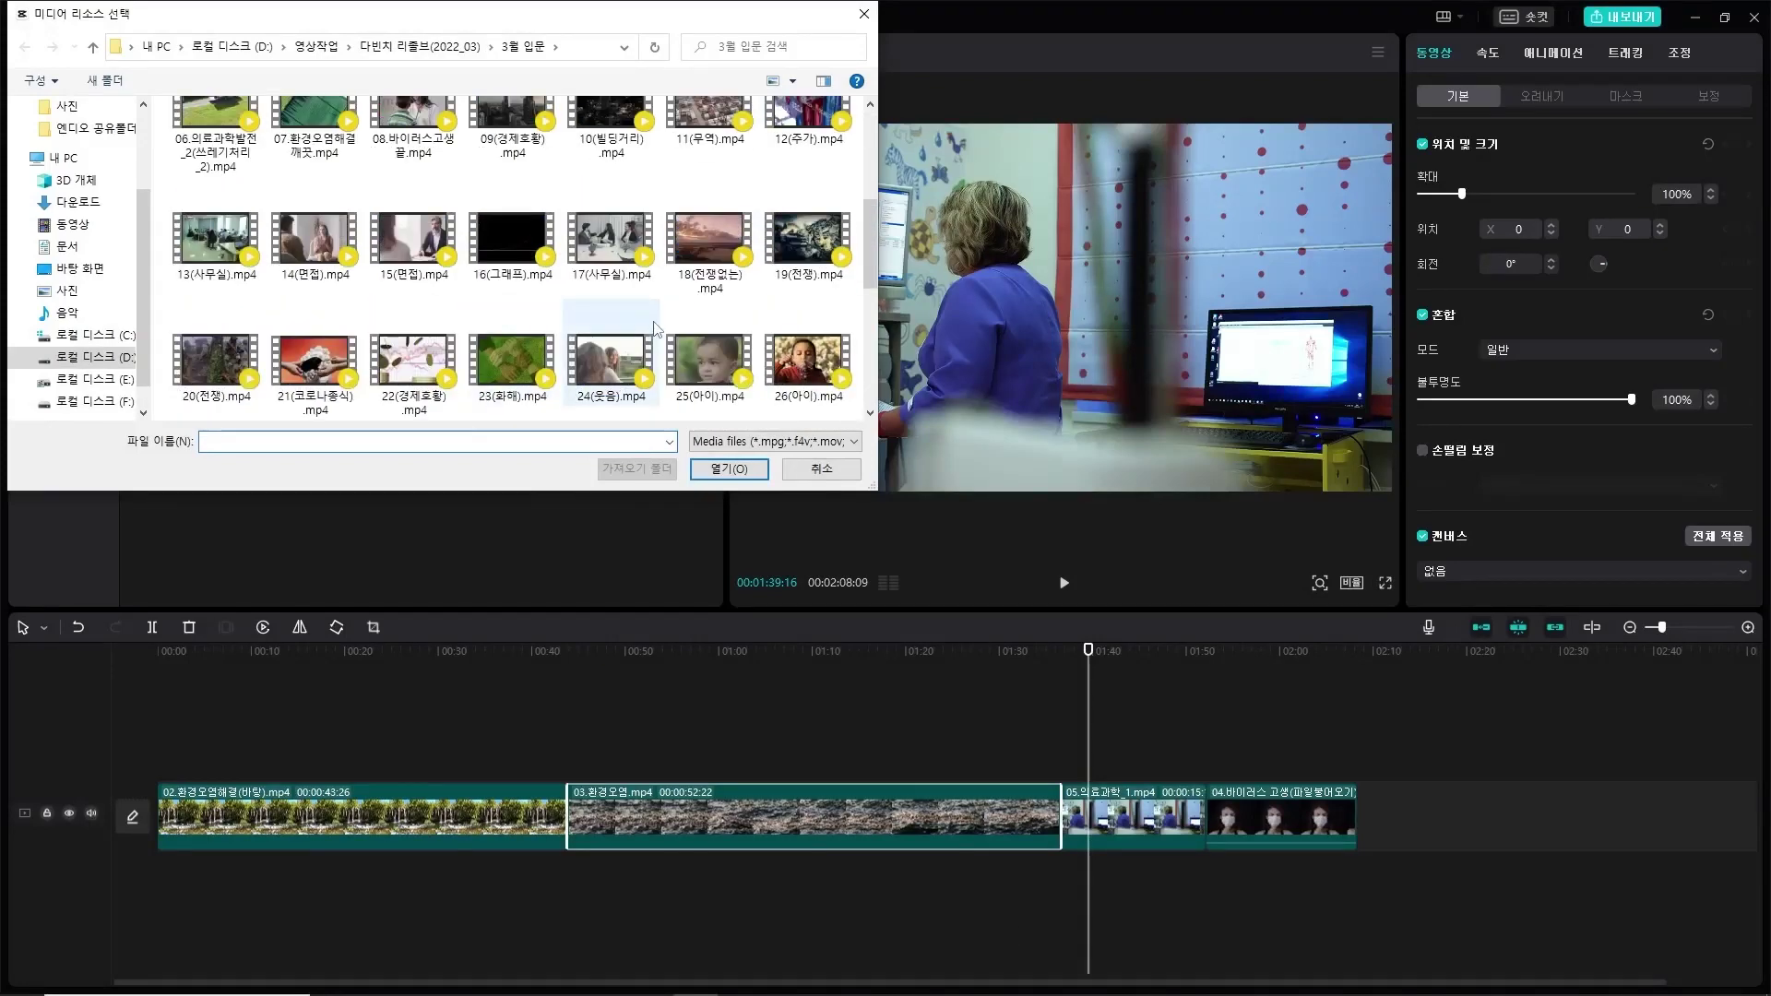
scroll(636, 334, "down", 3)
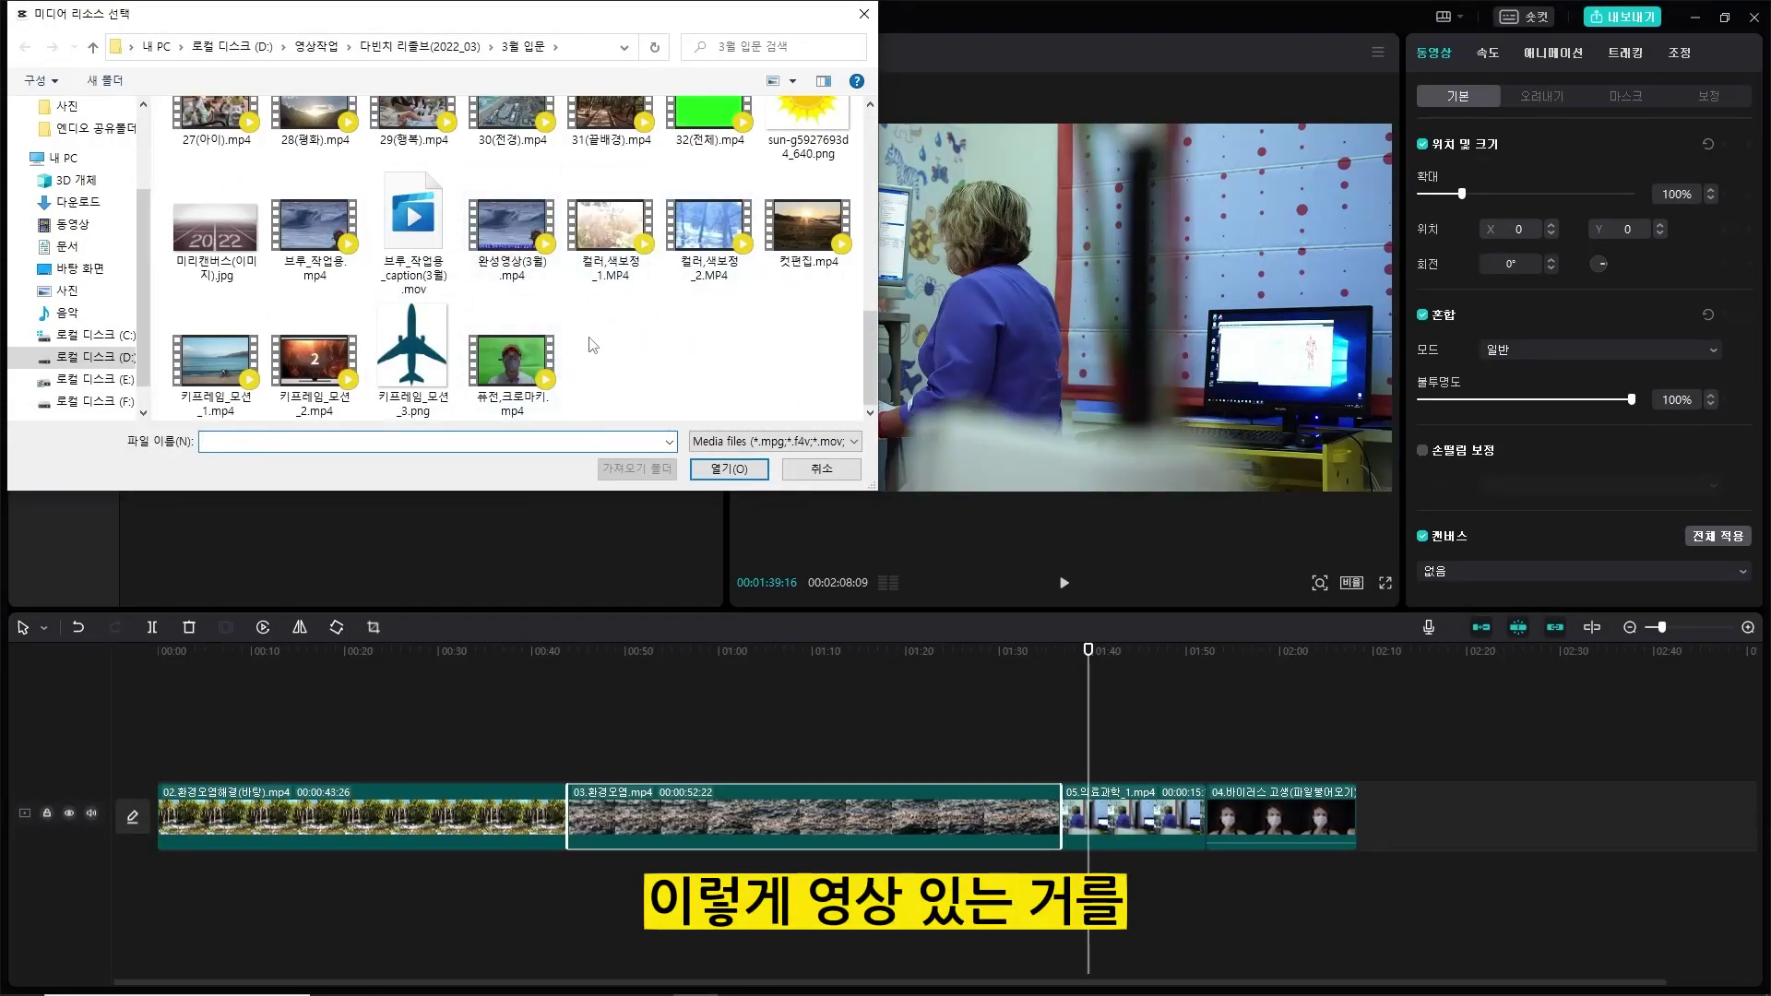
scroll(378, 348, "up", 5)
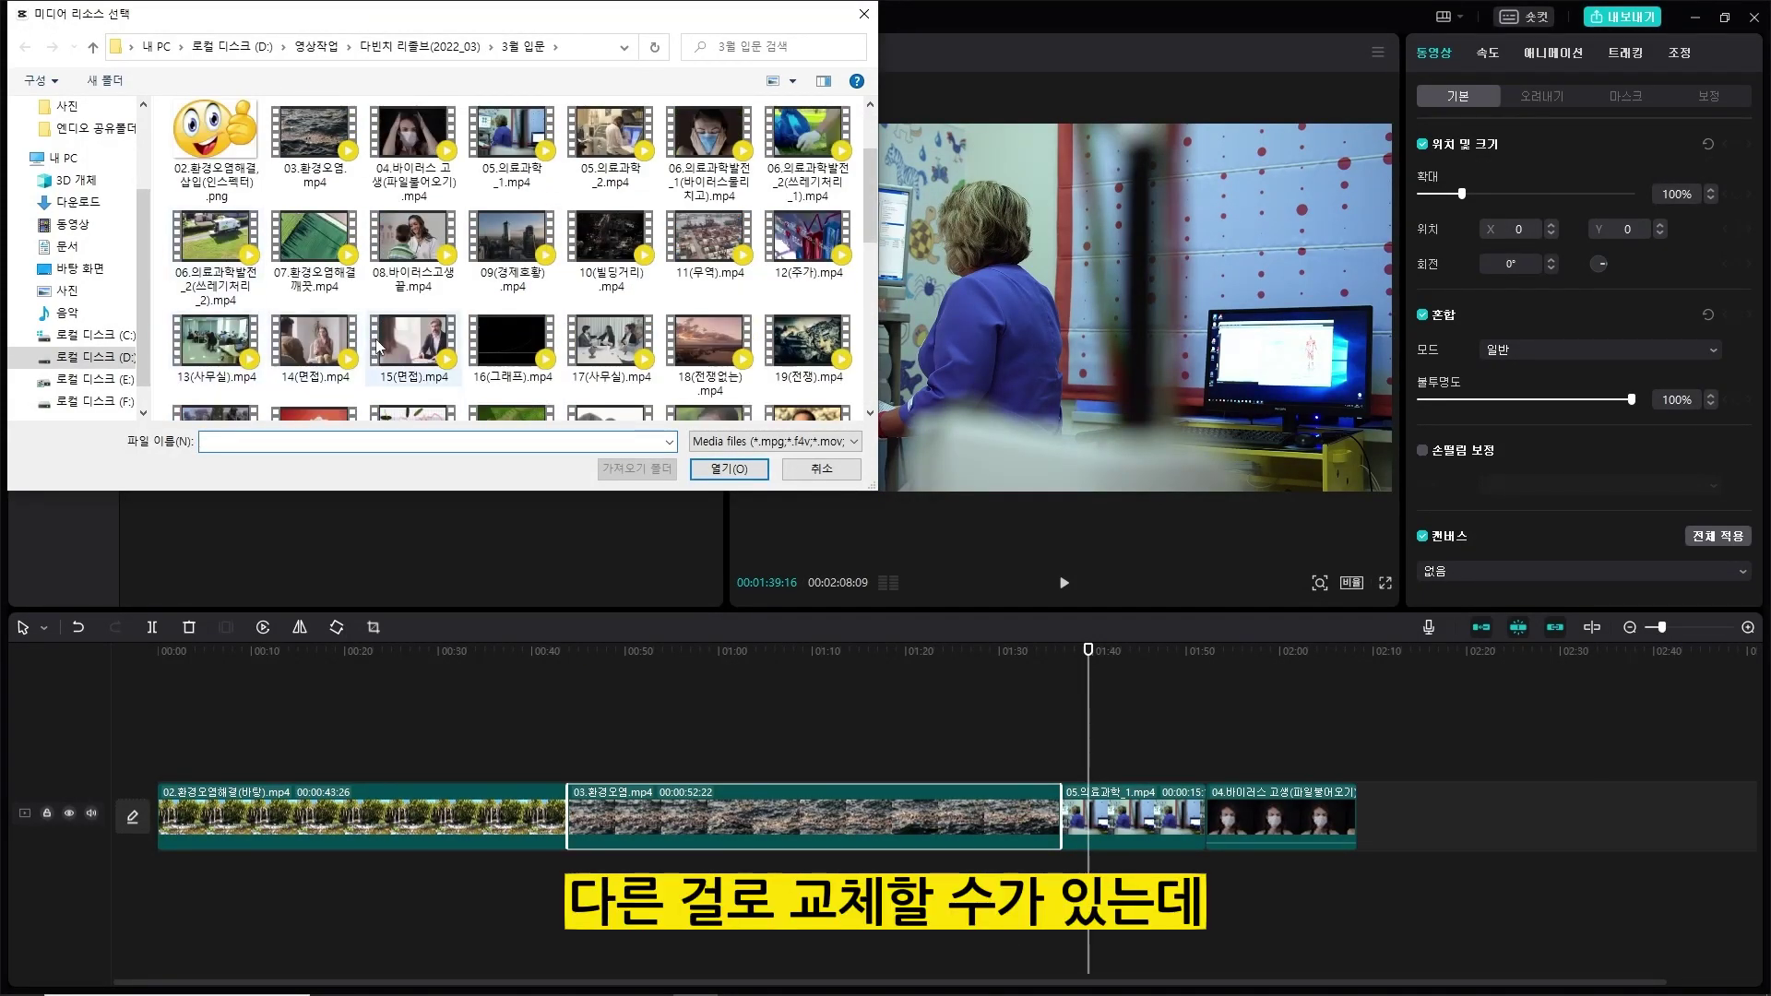
double_click(501, 356)
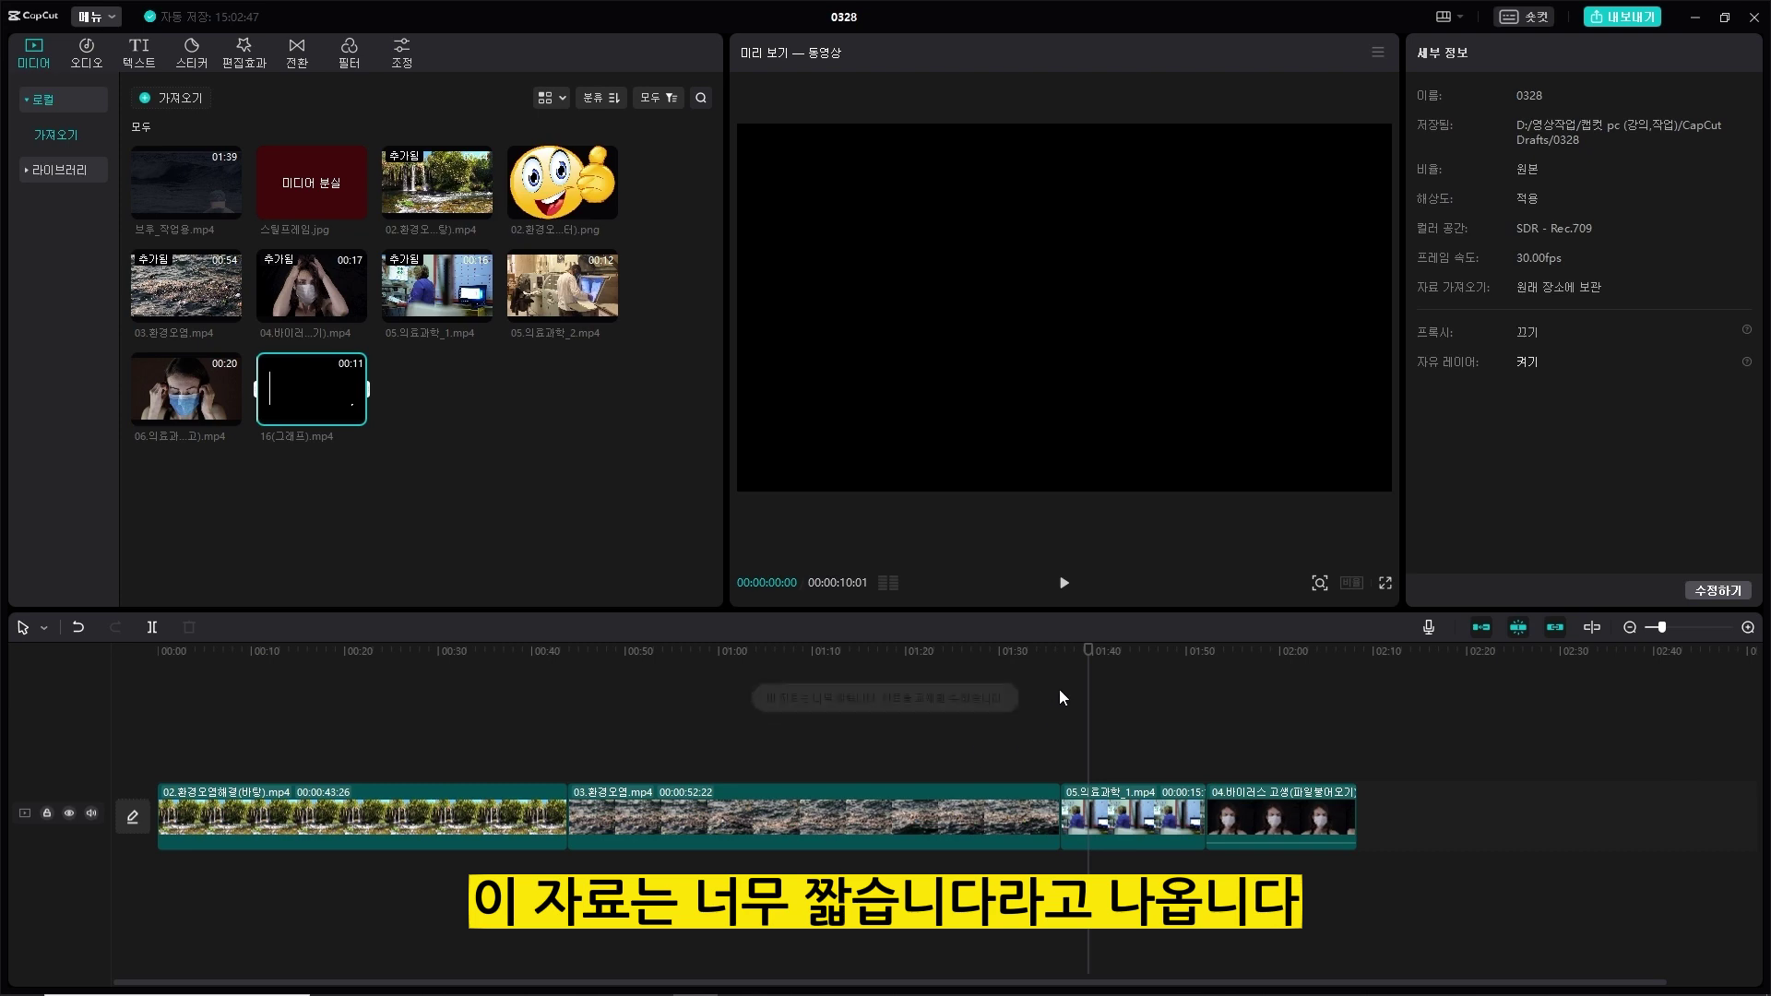
Compare the 03.환경오염.mp4 clip with the 16(그래프).mp4 media, and select the 05.의료과학_1.mp4 clip with the playhead at 00:01:39:28.
left_click_drag(1093, 651, 964, 651)
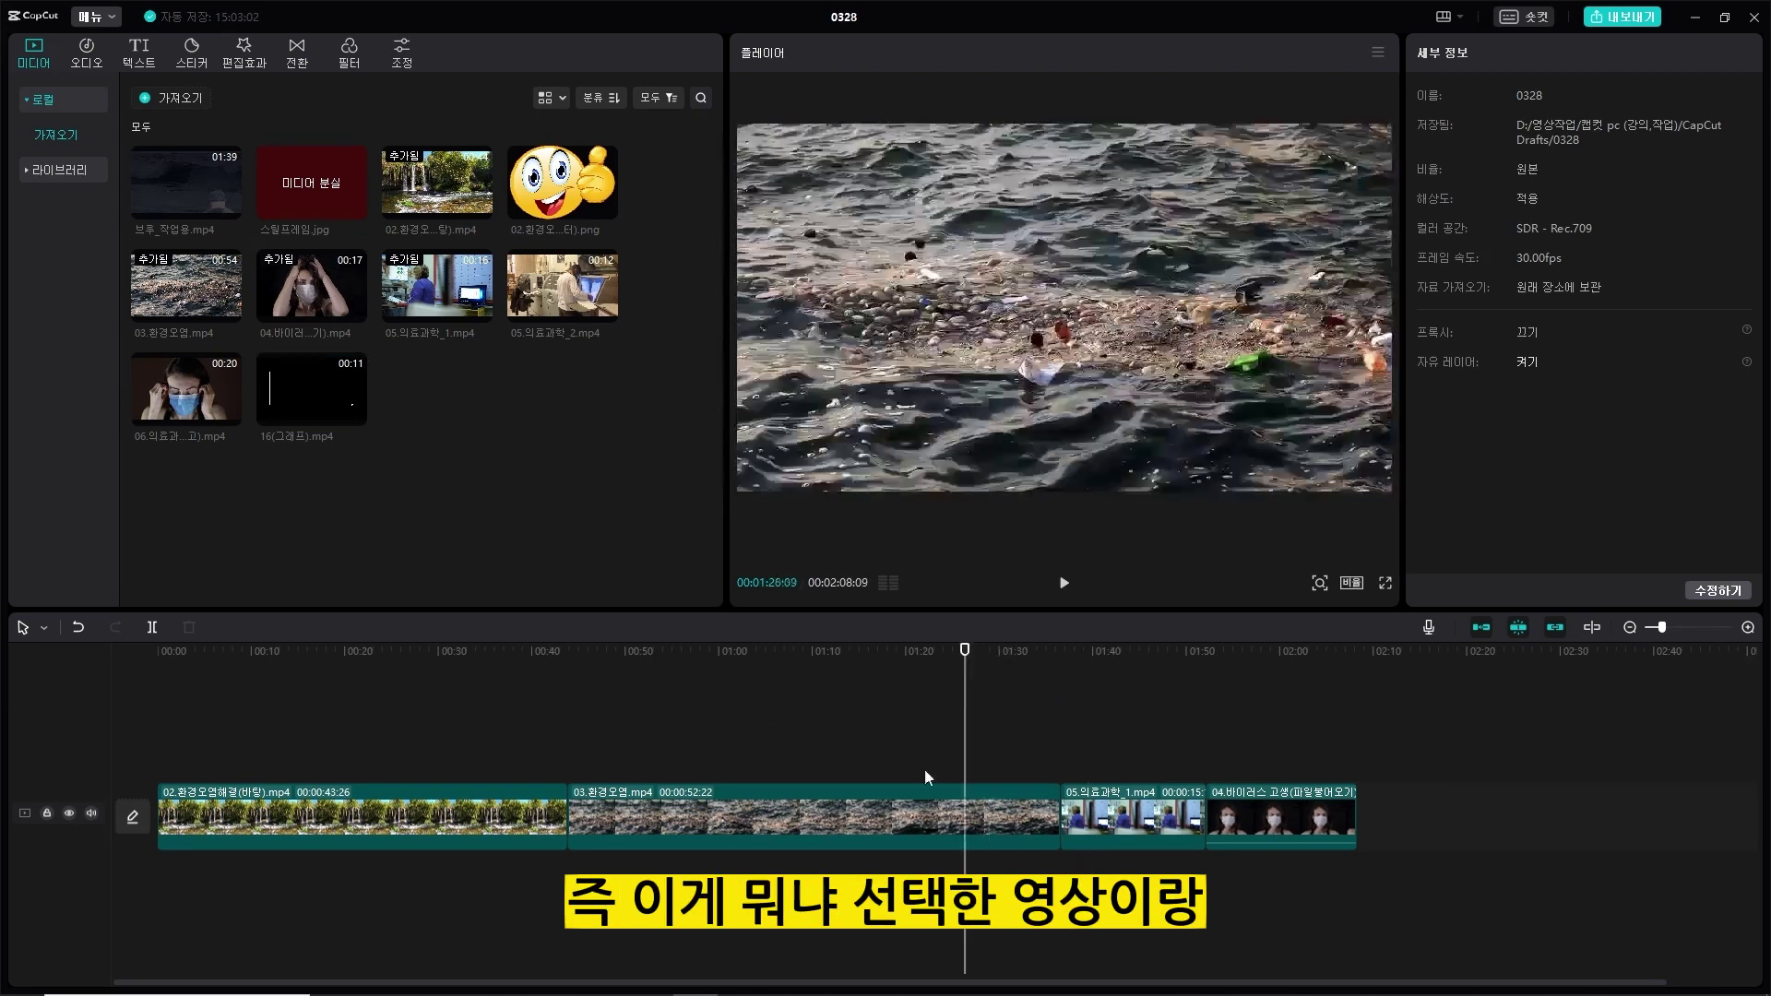
left_click(906, 808)
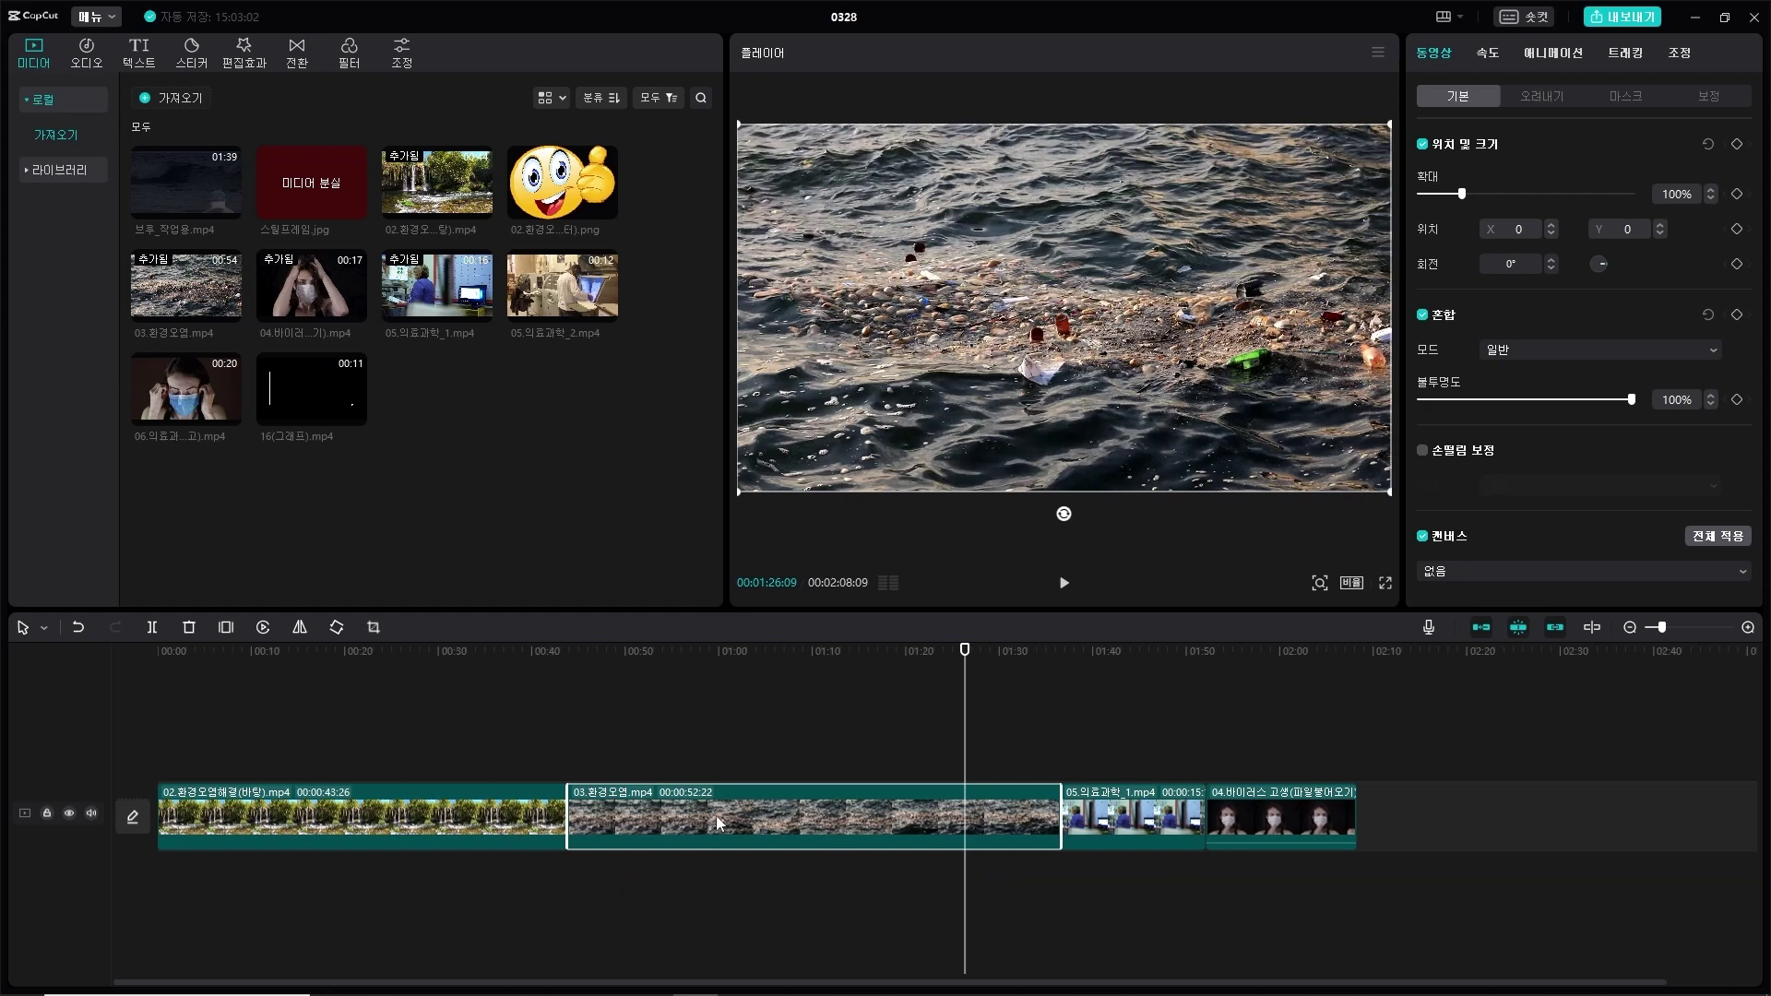
left_click(314, 385)
left_click(898, 826)
left_click_drag(965, 652, 1092, 651)
left_click(1148, 816)
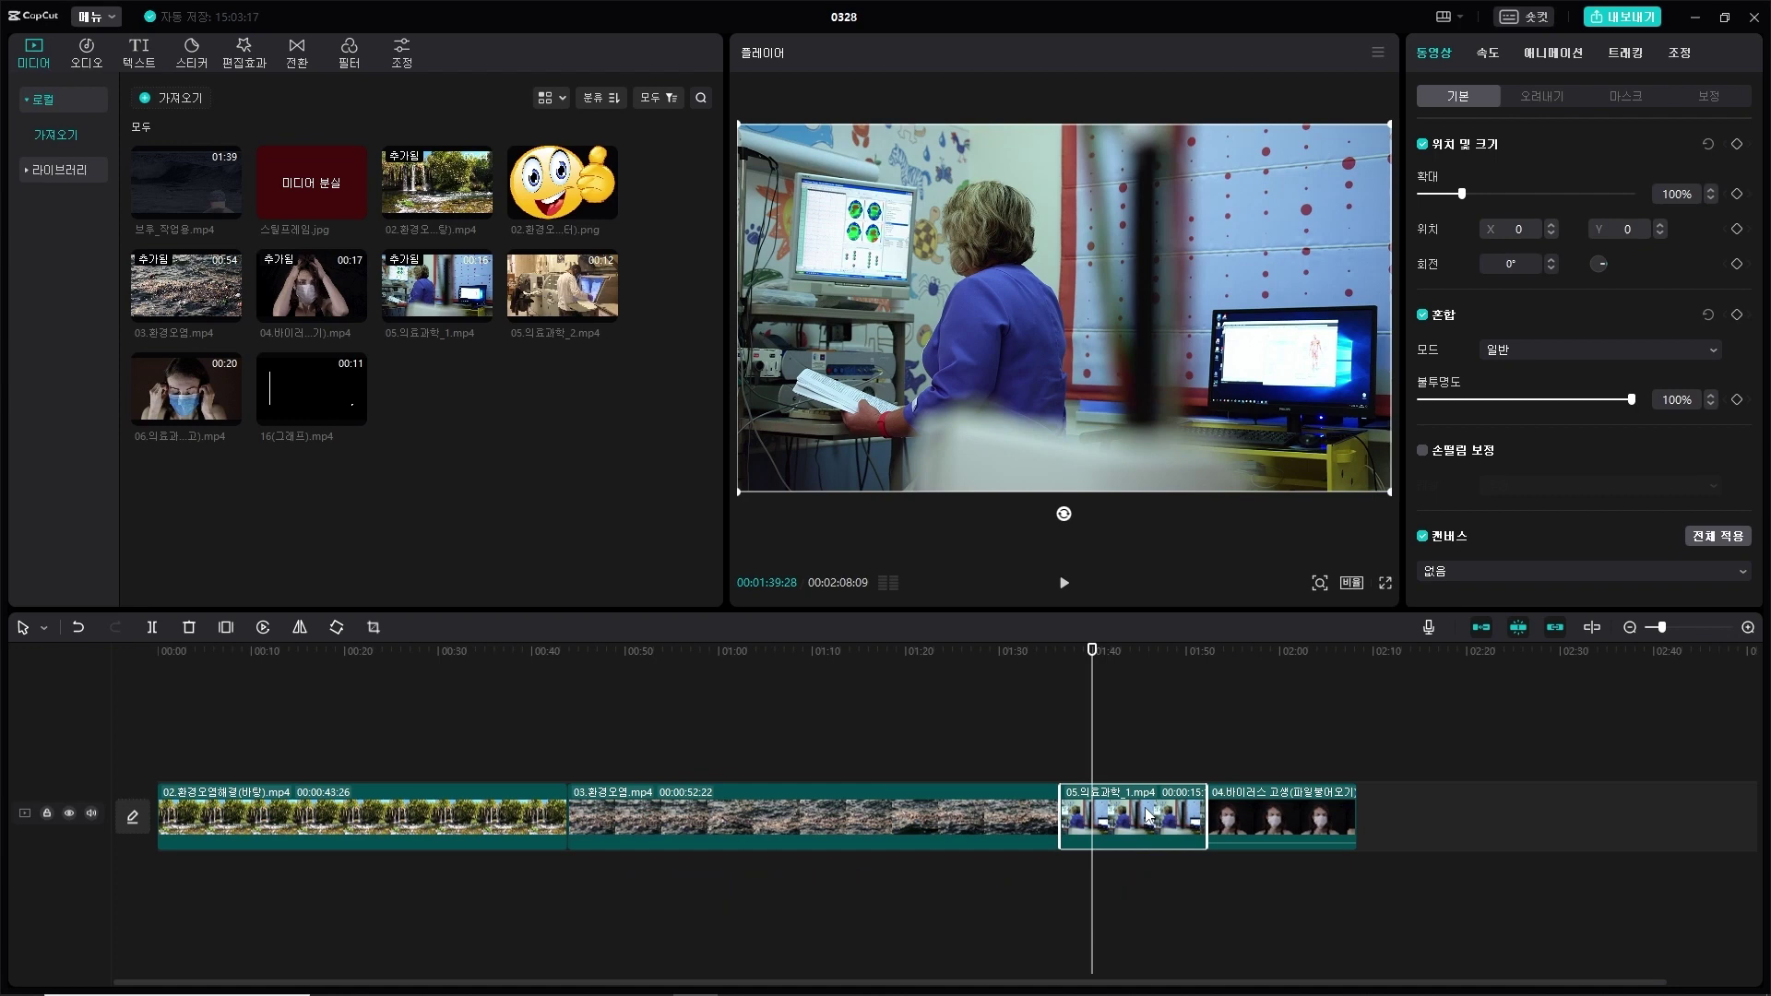
Choose the video file 00.인삿말.mp4 as the replacement for the 05.의료과학_1.mp4 clip on the timeline.
right_click(1146, 814)
left_click(1214, 930)
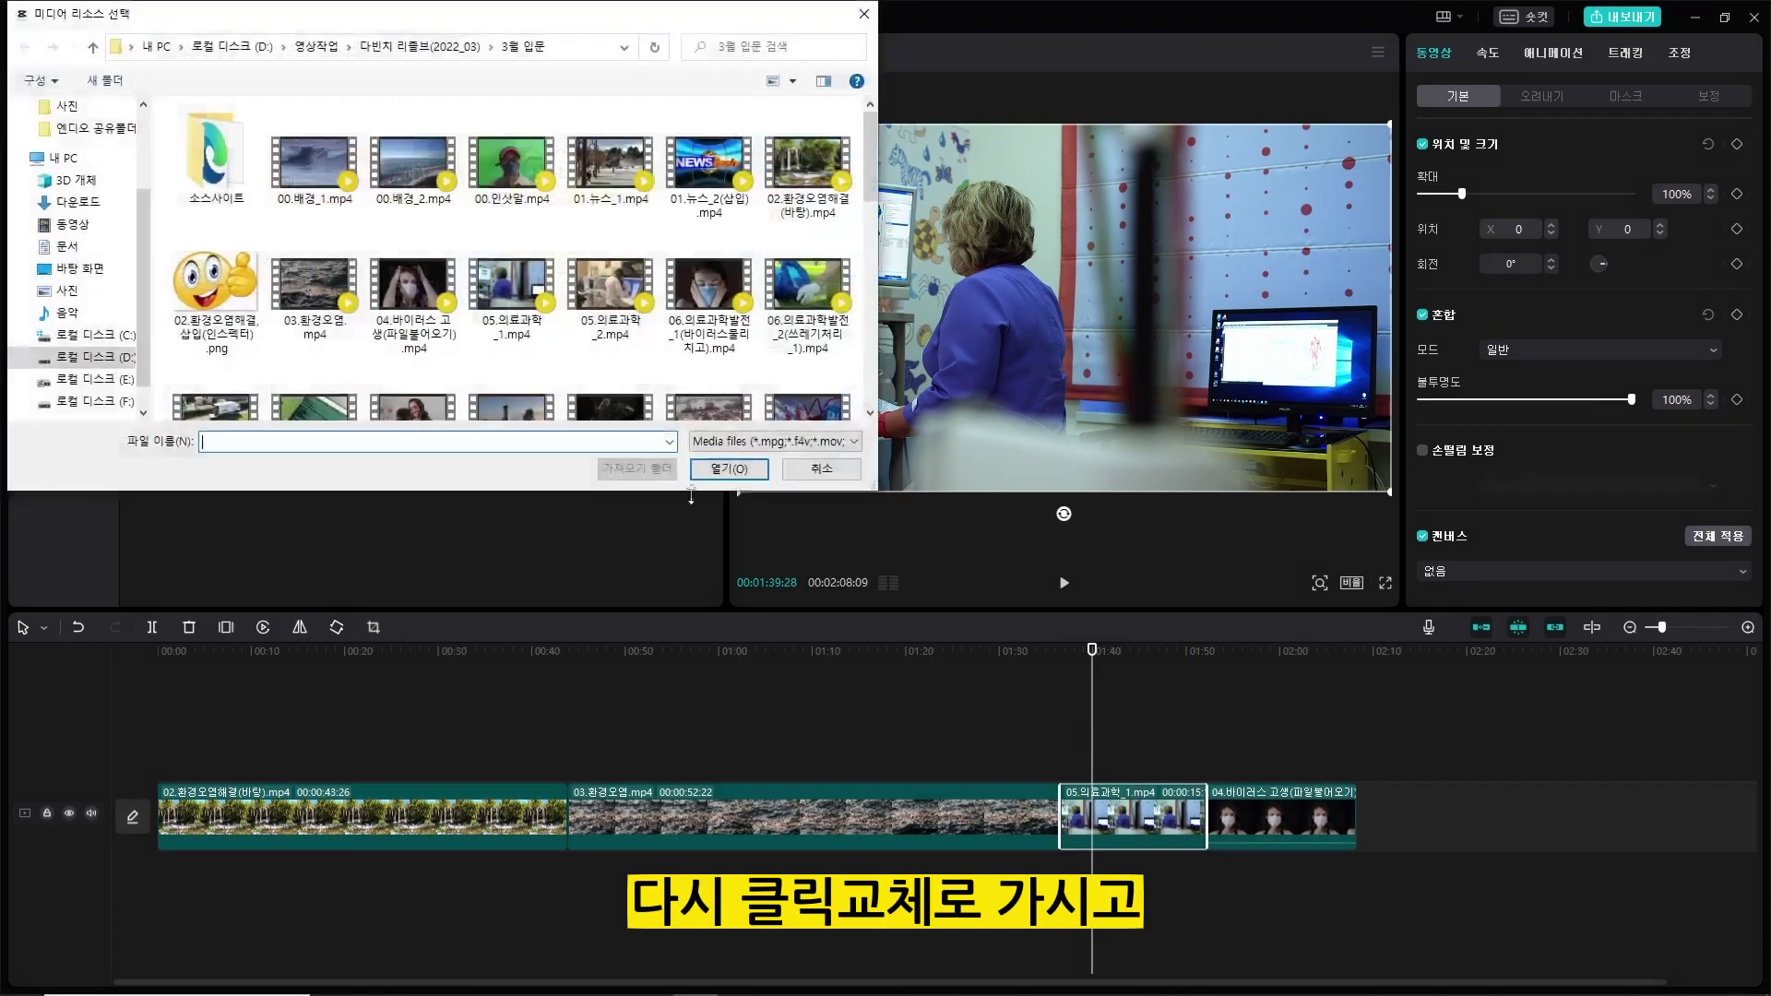
scroll(630, 323, "down", 5)
scroll(630, 323, "up", 5)
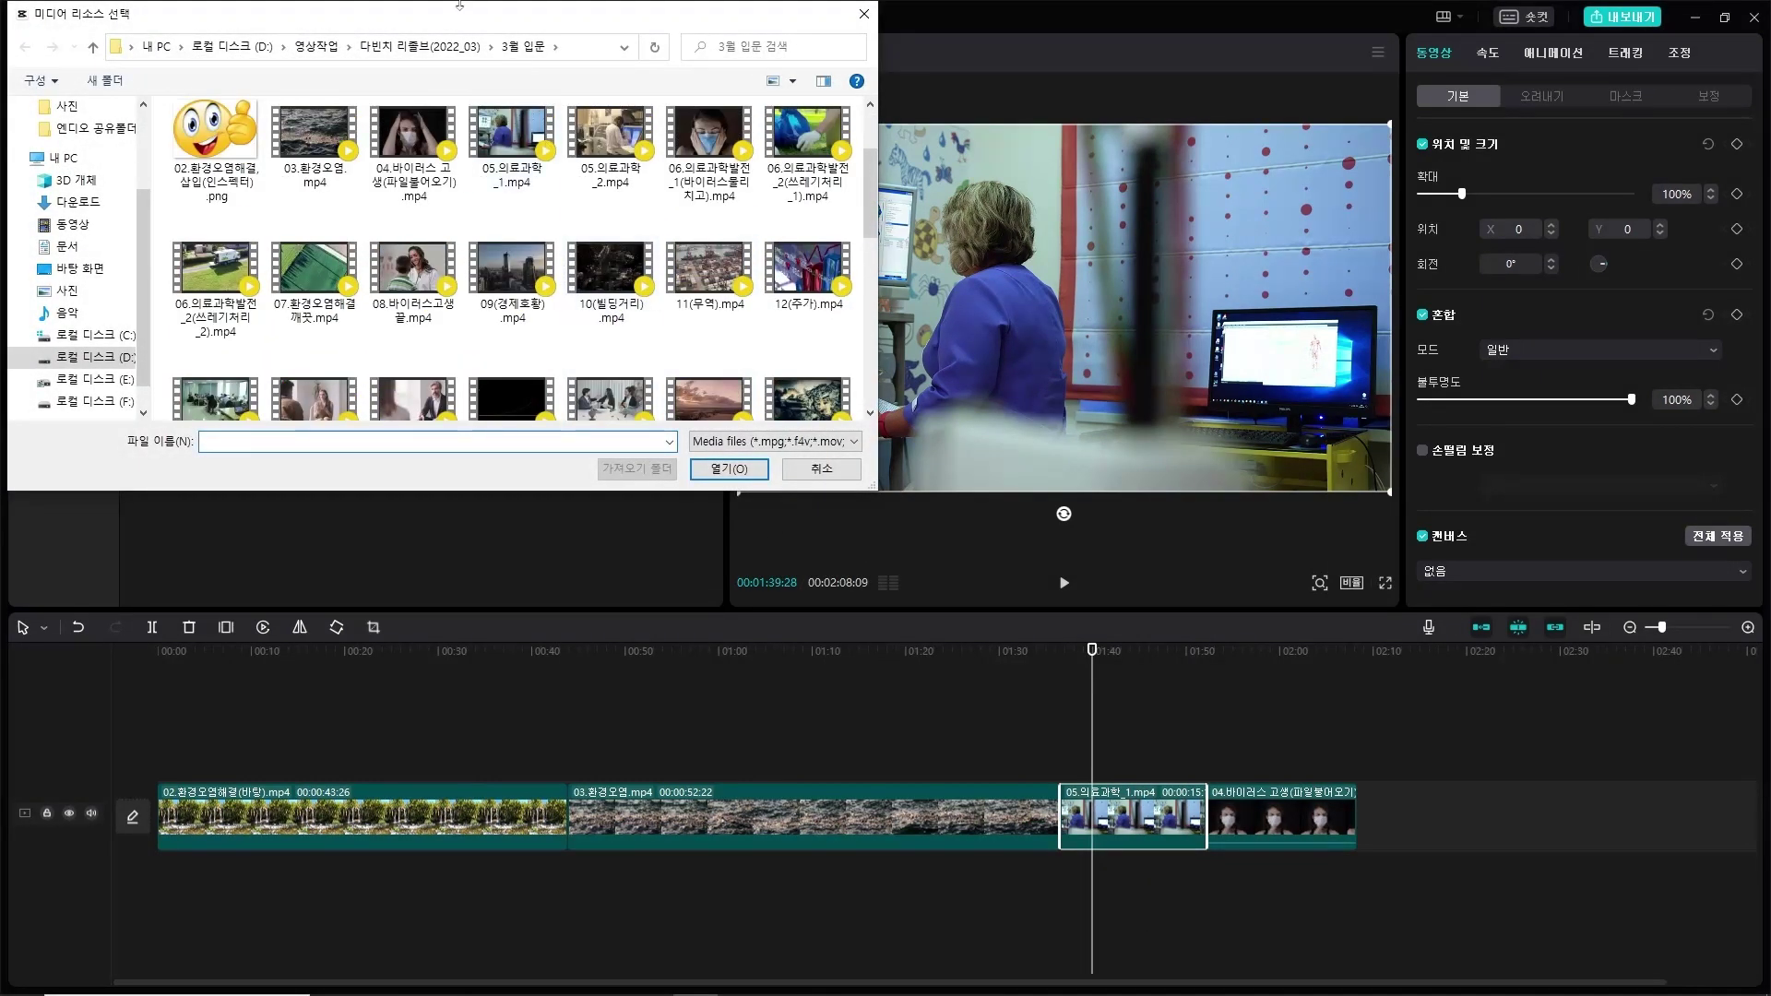
left_click(543, 176)
double_click(542, 176)
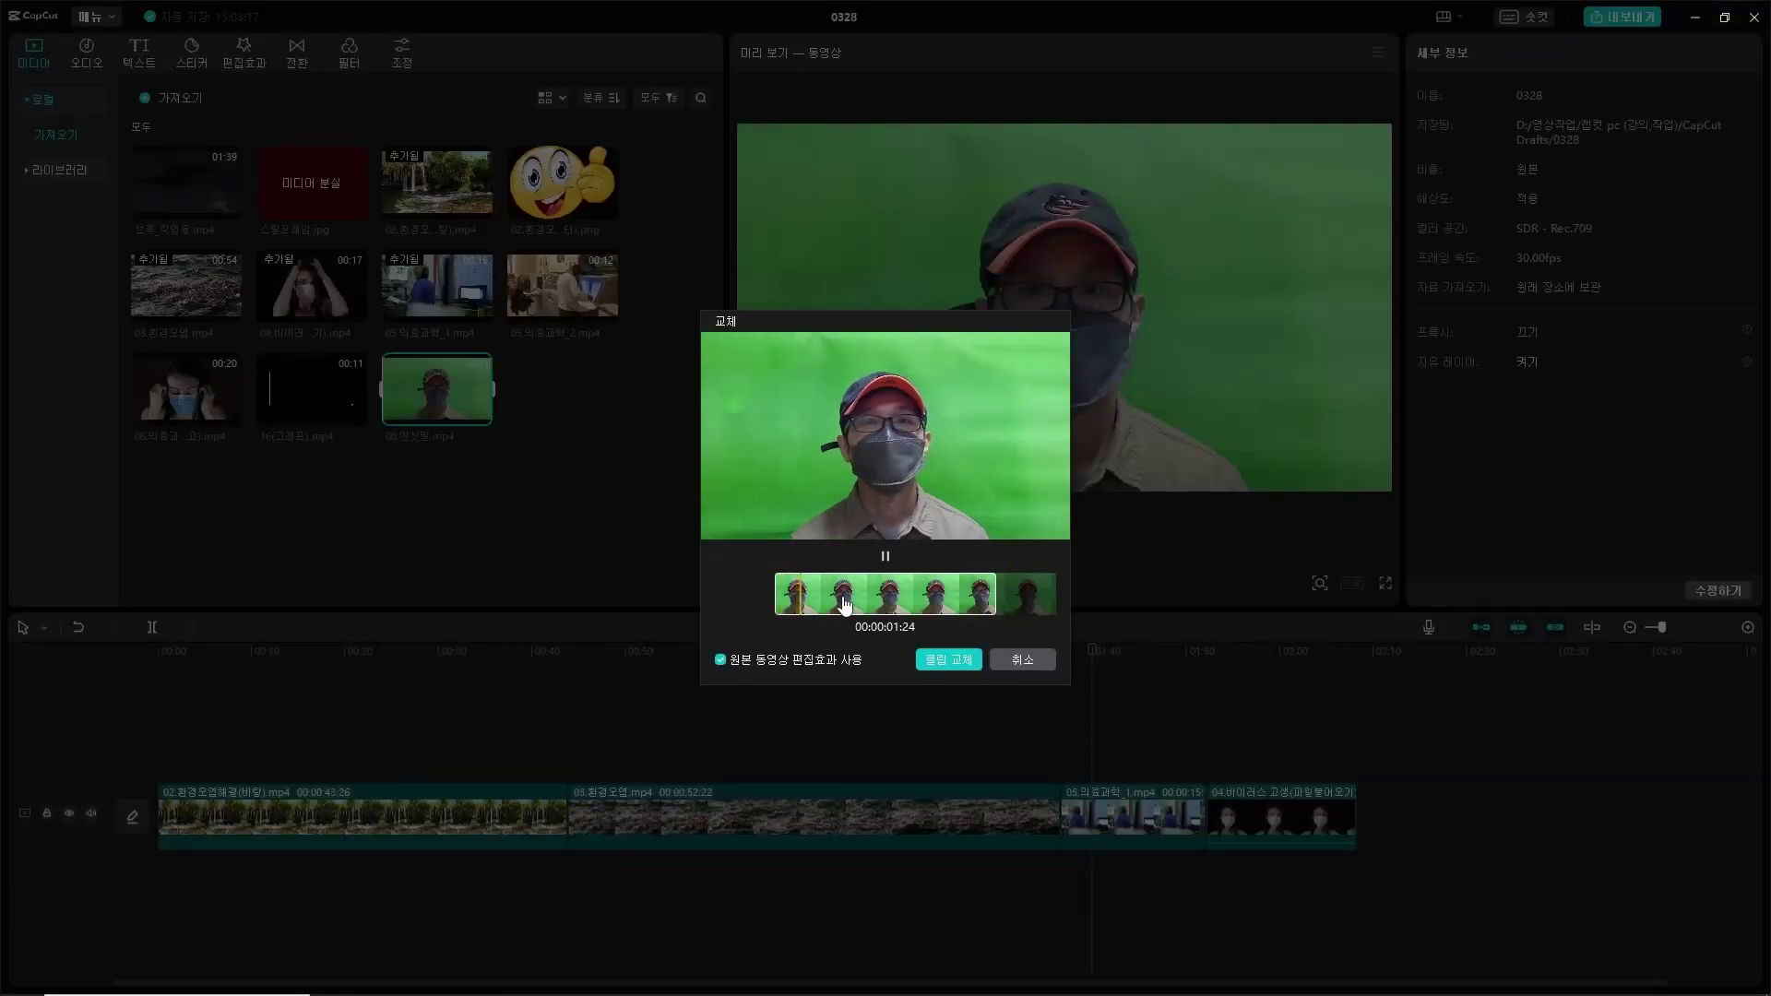
Shift the replacement range to a later part of 00.인삿말.mp4 and carry out the clip replacement.
left_click(887, 604)
mouse_move(888, 607)
left_mouse_down()
mouse_move(949, 609)
mouse_move(899, 609)
left_mouse_up()
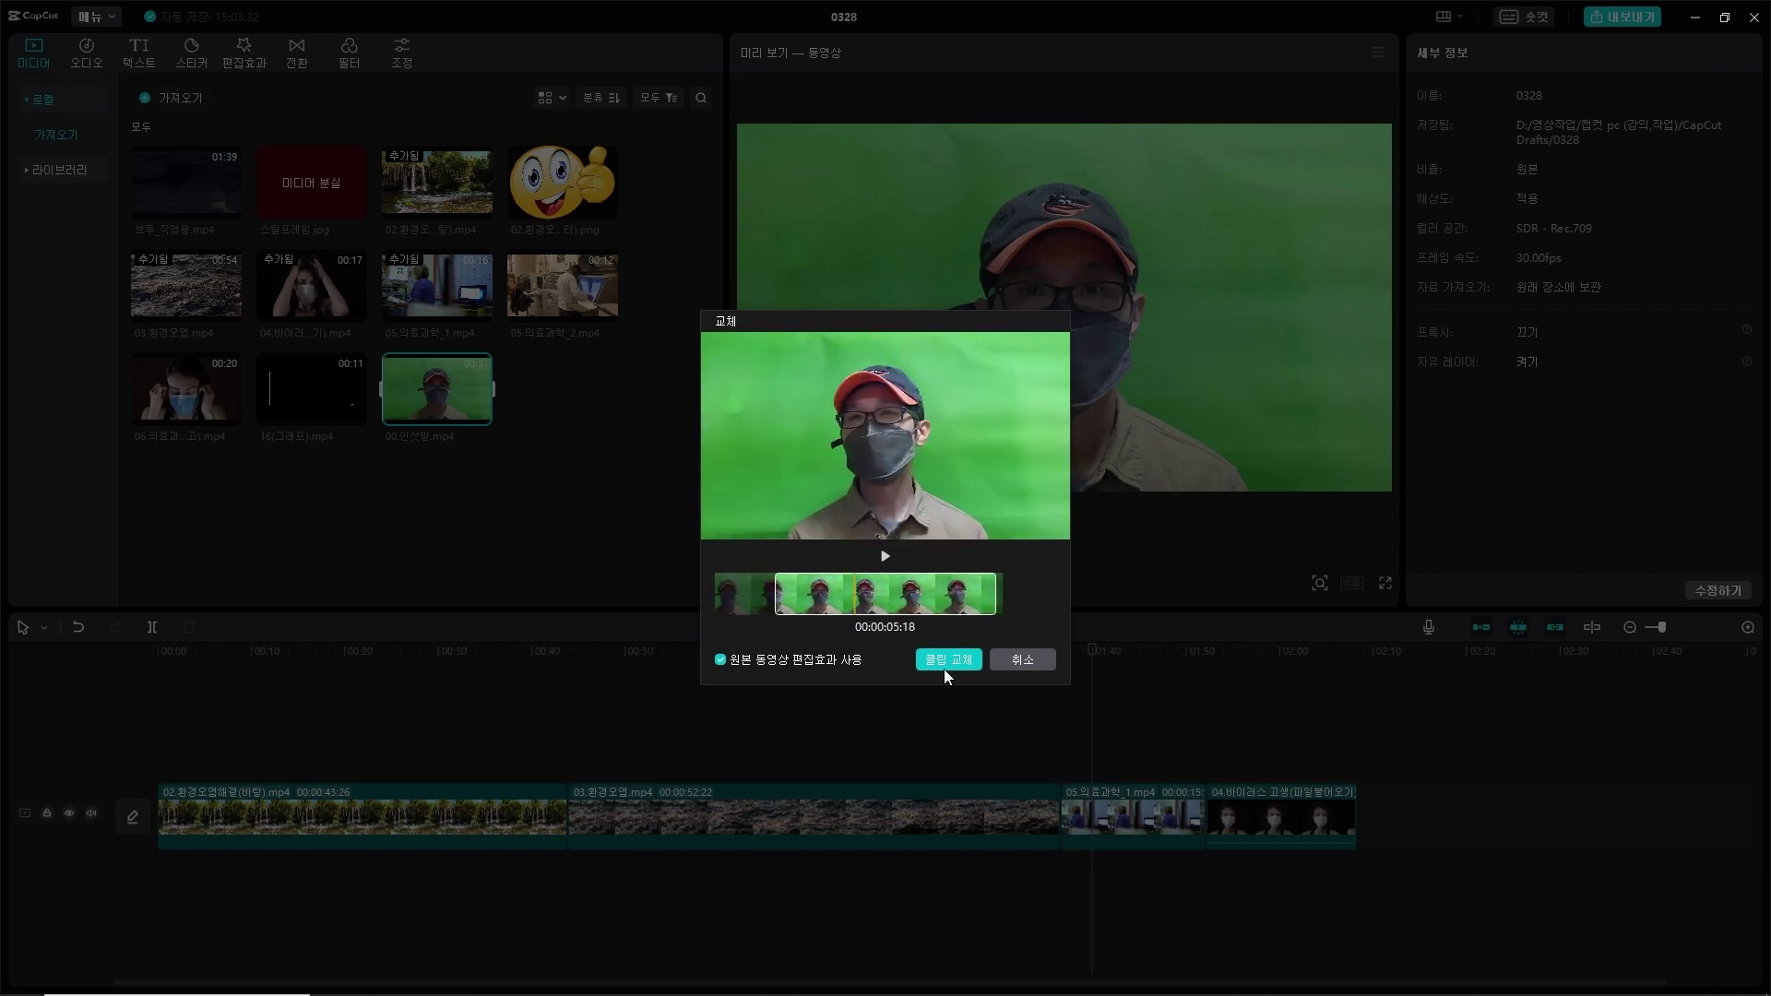
left_click(949, 662)
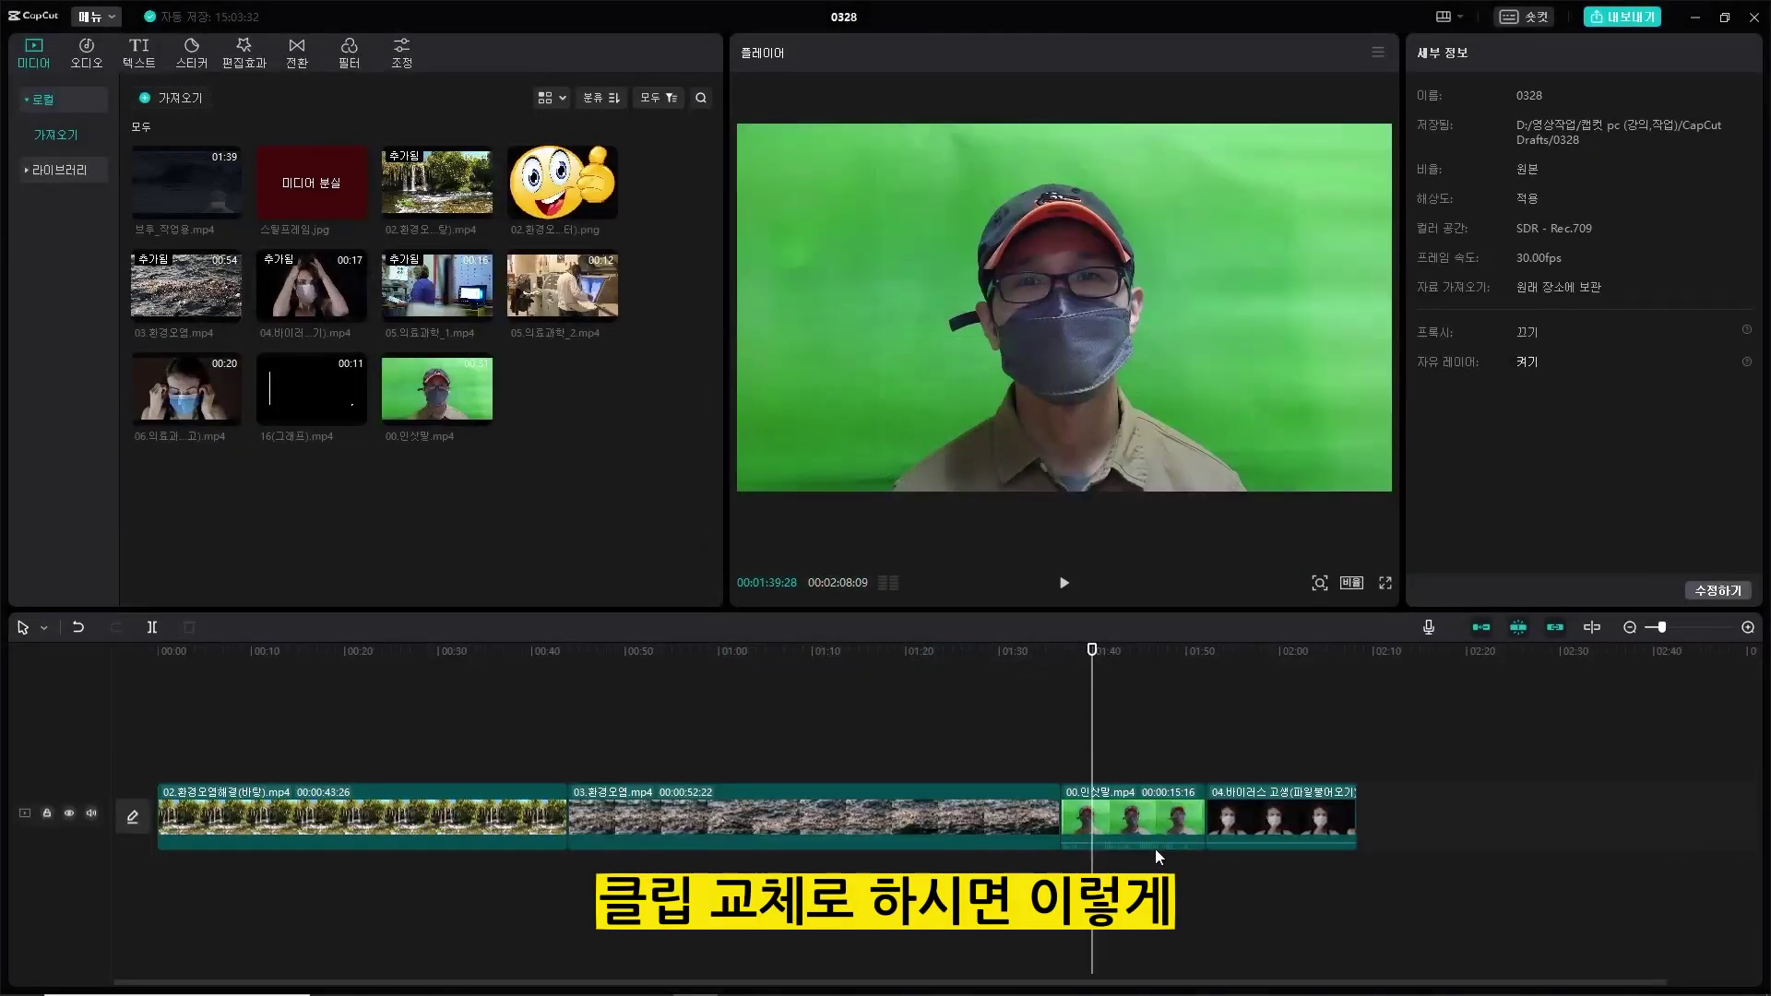
Select the replaced 00.인삿말.mp4 clip, move the playhead back near its start, and play it briefly.
left_click(1120, 794)
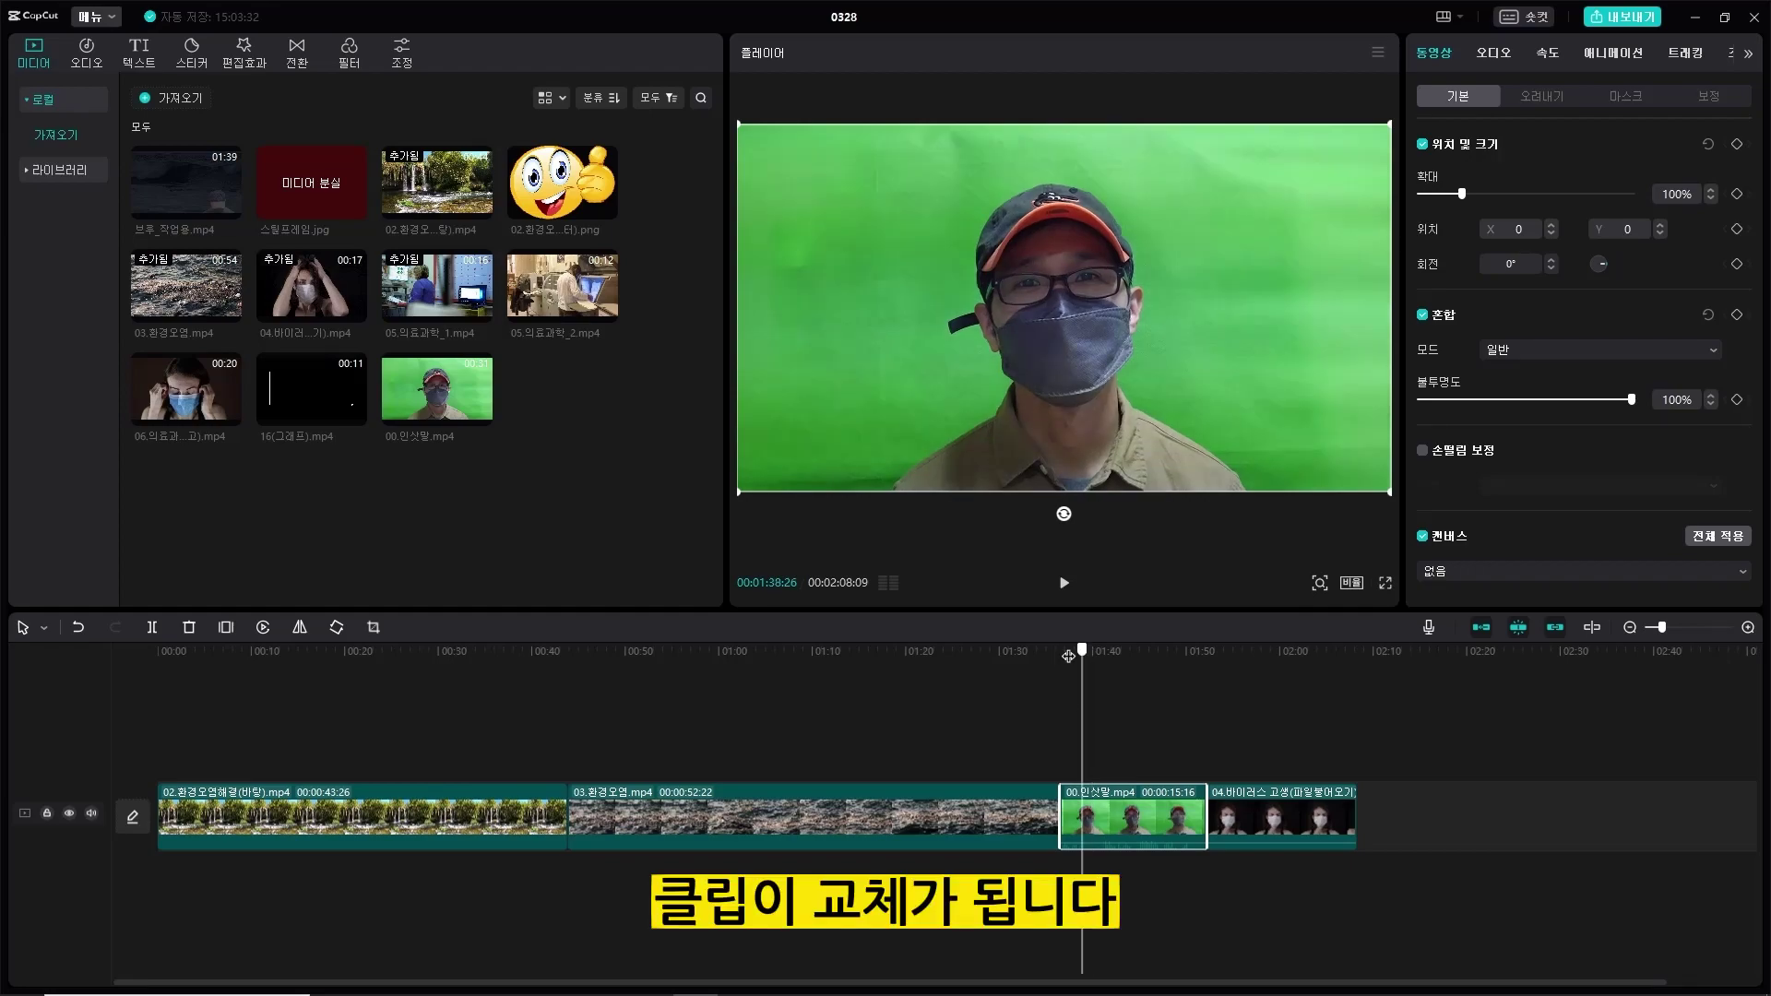
left_click_drag(1095, 665, 1043, 674)
key("space")
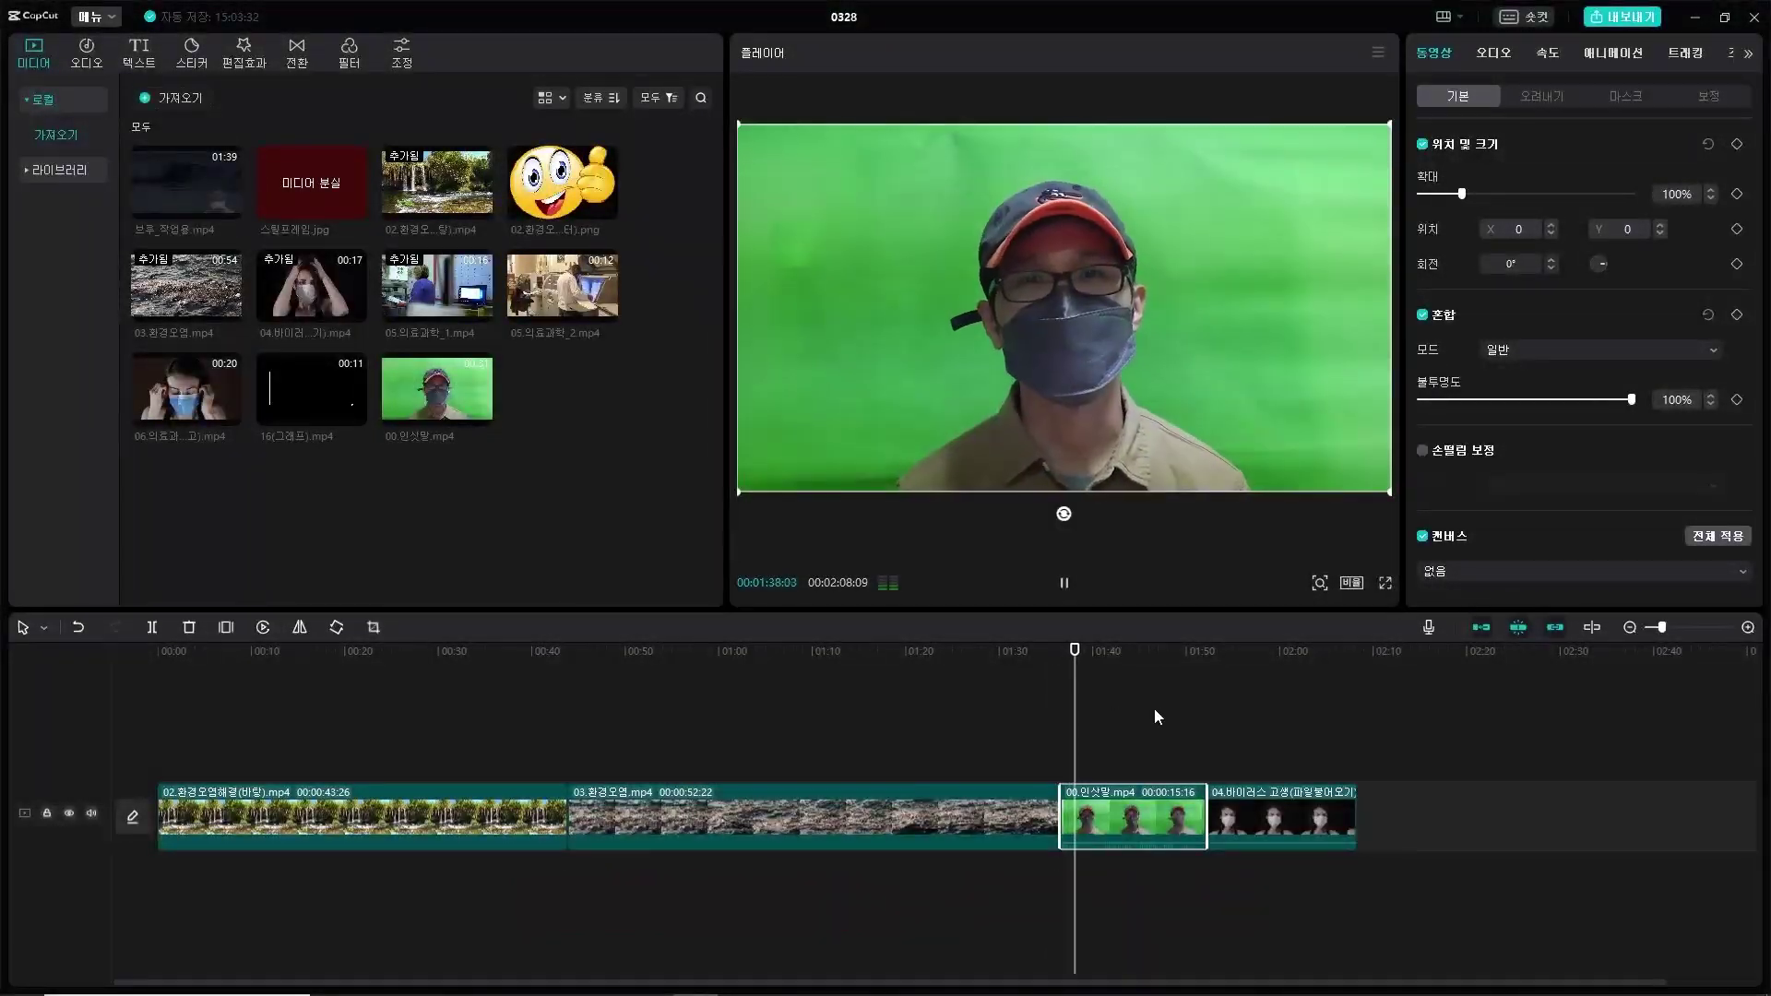
key("space")
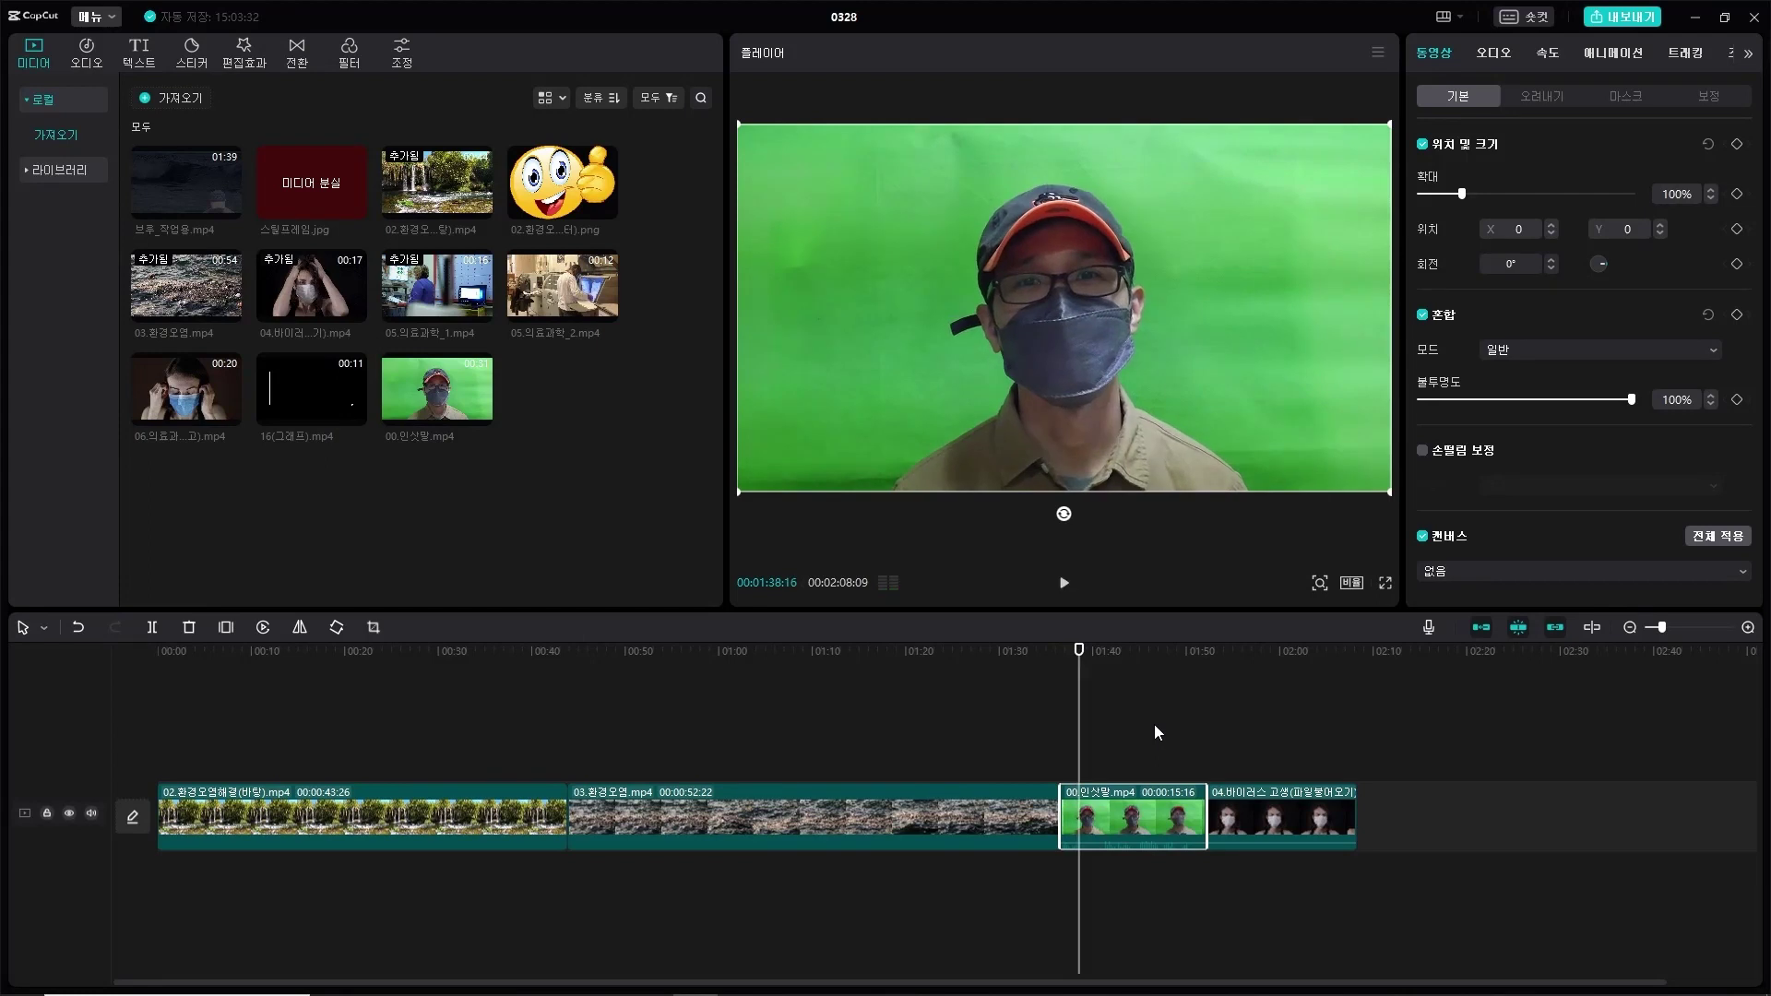